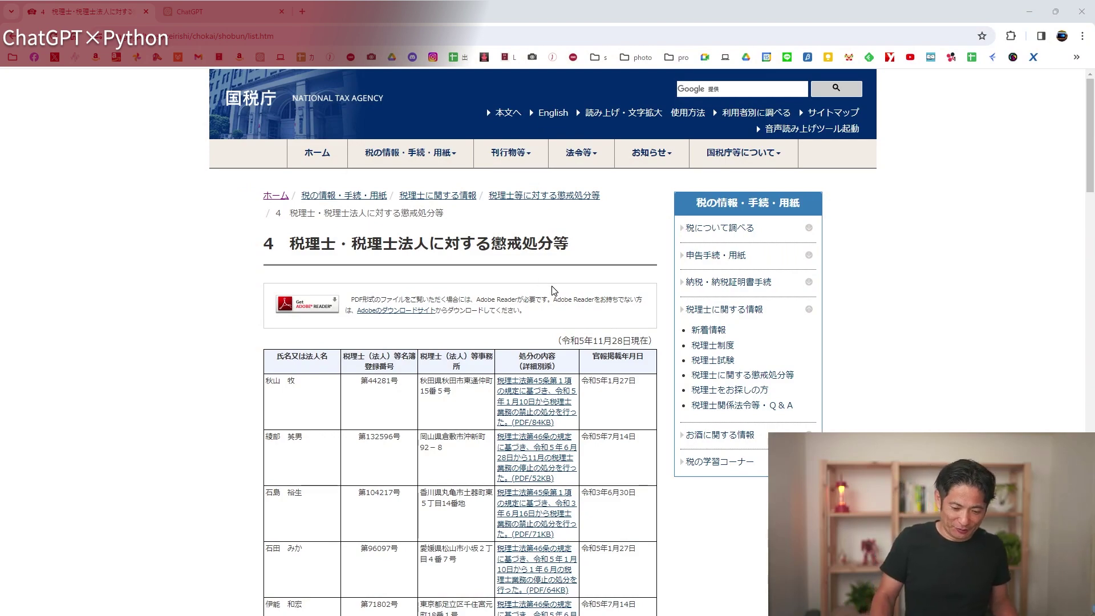
Scroll the disciplinary action list and open the first listed case's PDF
scroll(552, 291, "down", 2)
scroll(553, 291, "down", 4)
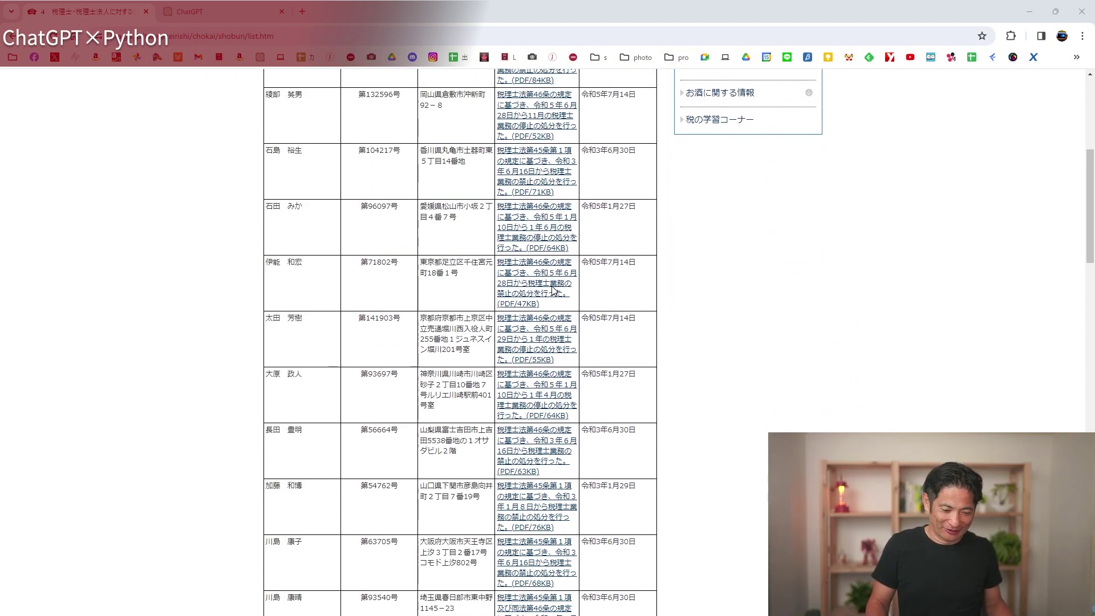
scroll(552, 291, "down", 3)
scroll(553, 291, "down", 3)
scroll(552, 291, "down", 3)
scroll(552, 291, "down", 3)
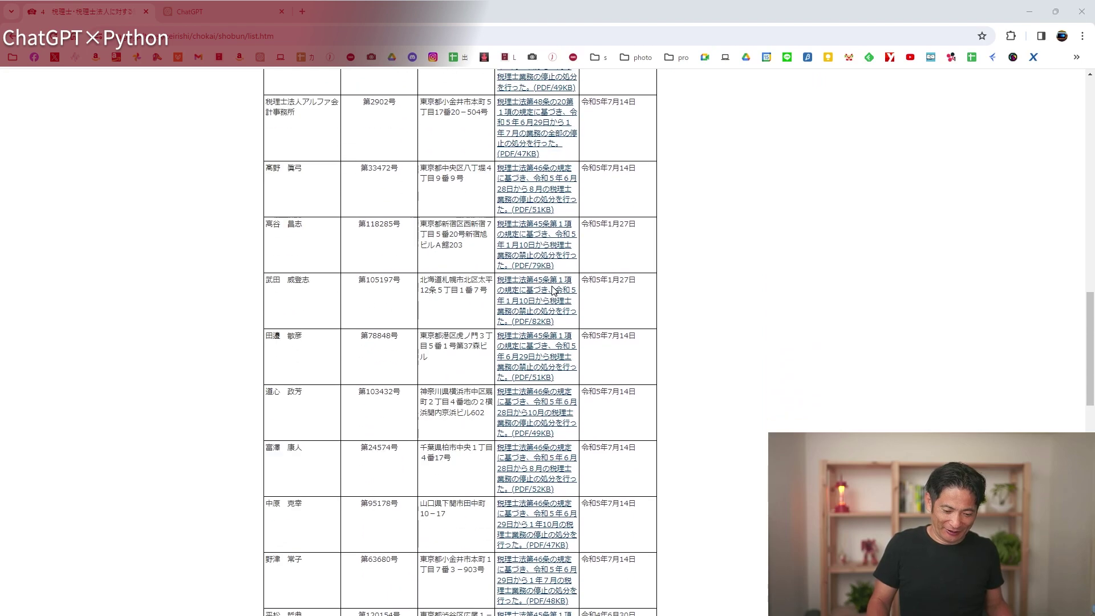
scroll(552, 290, "up", 6)
scroll(552, 291, "up", 6)
scroll(552, 291, "up", 6)
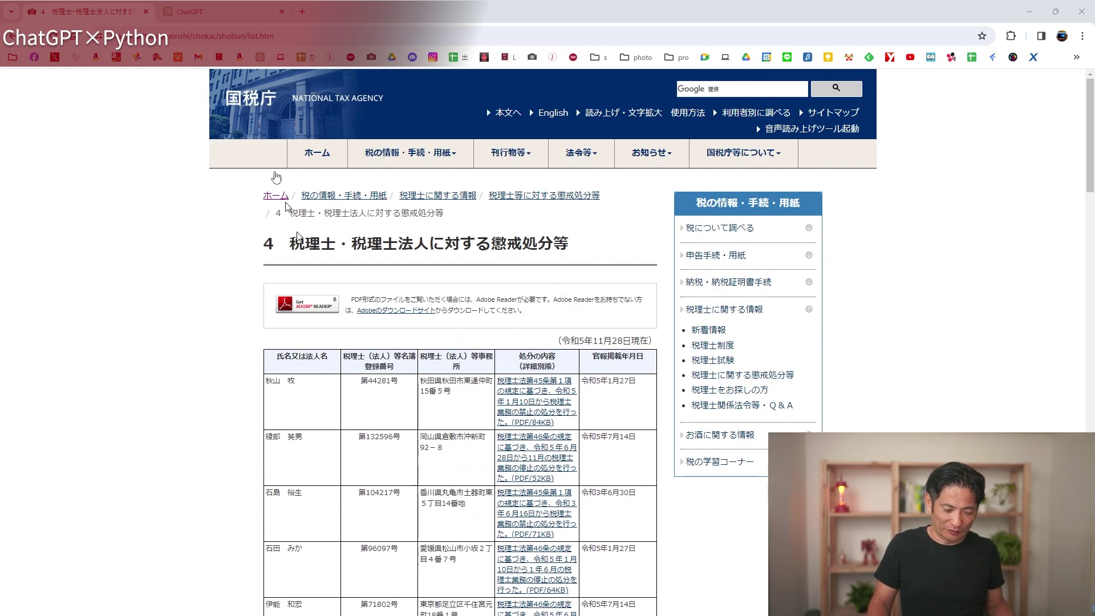
left_click(538, 386)
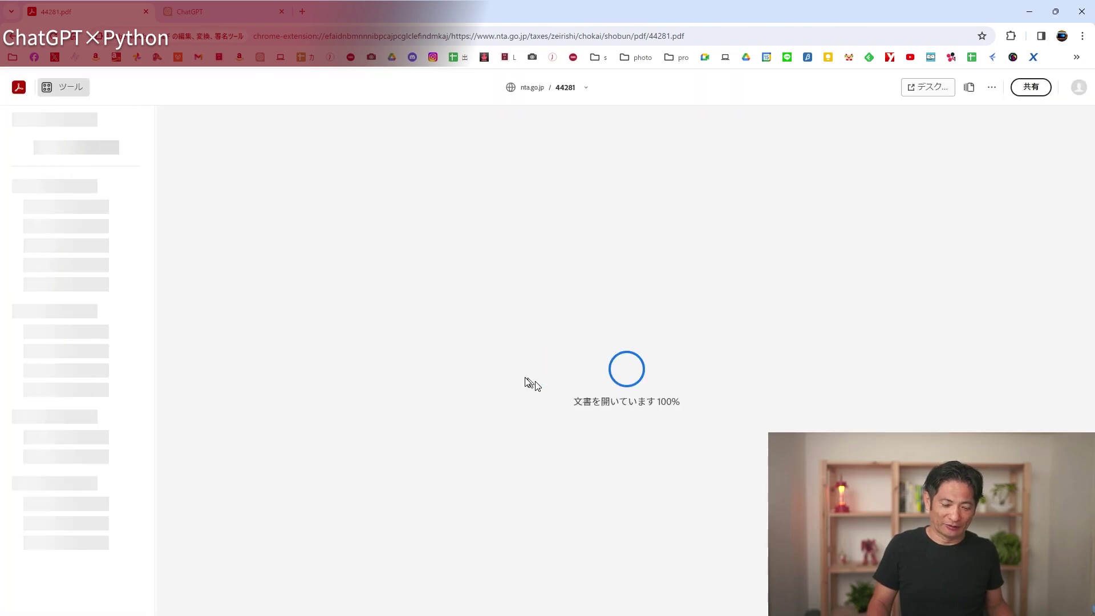
Look through the case PDF, then return to the disciplinary action list page
scroll(524, 381, "down", 5)
scroll(528, 382, "down", 1)
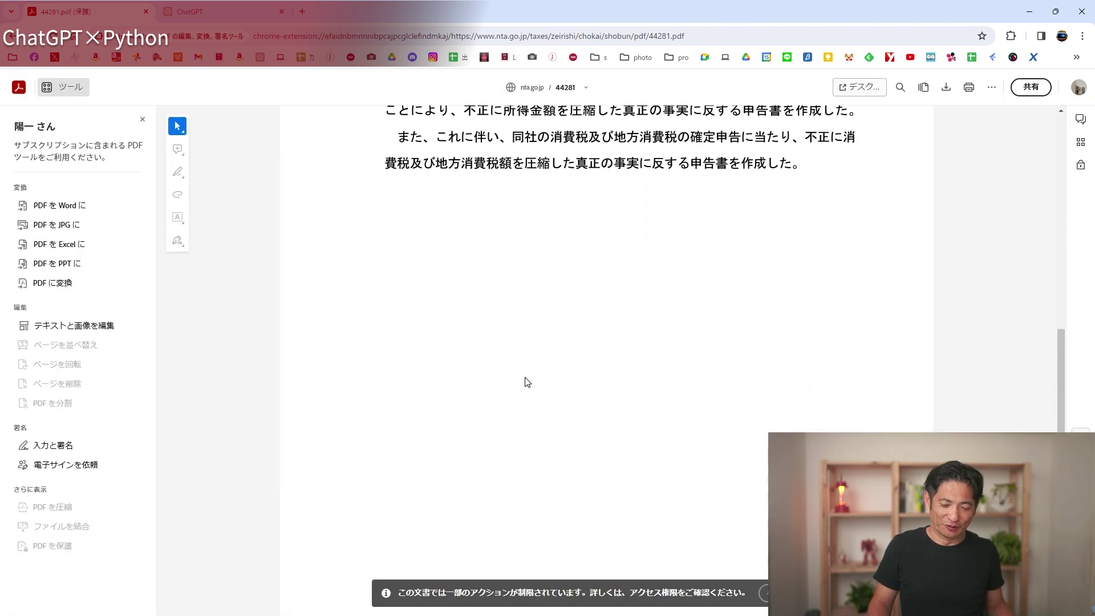
scroll(526, 379, "up", 5)
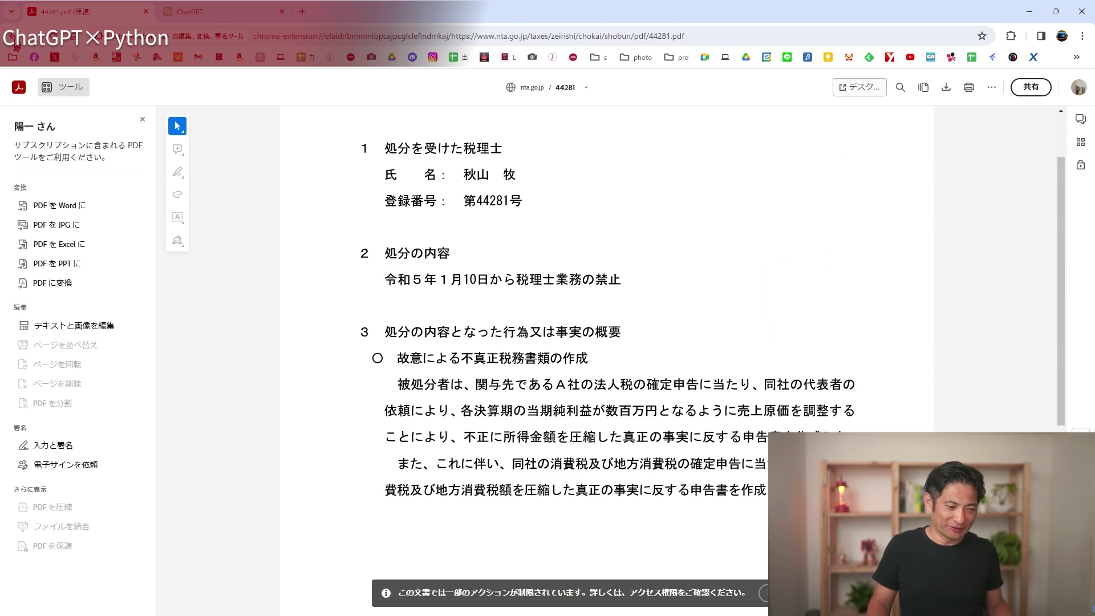
left_click(15, 47)
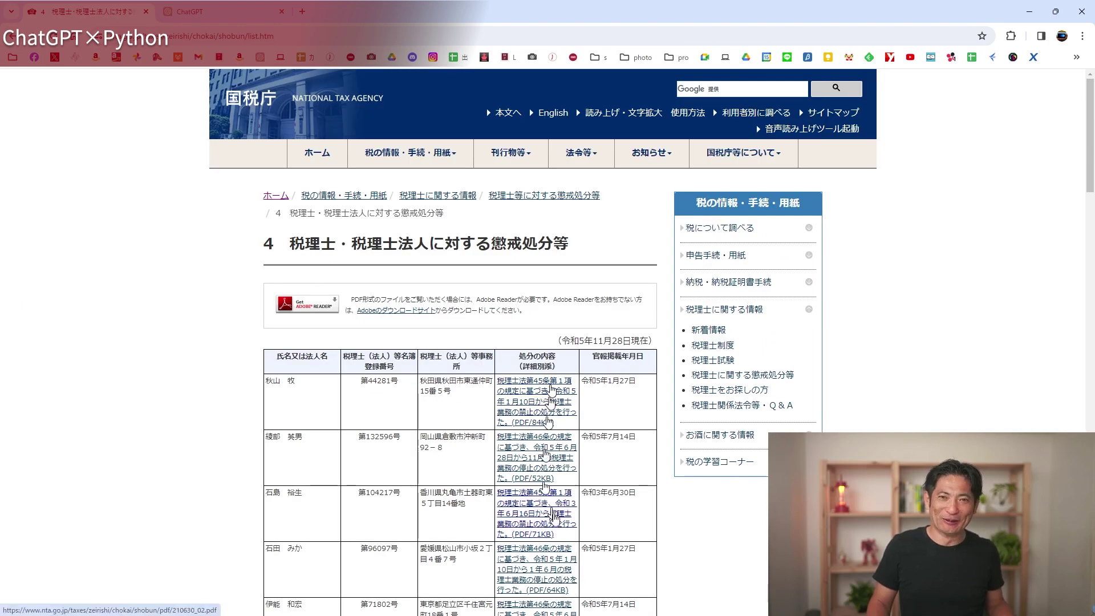
Review the list, select the page's full web address, and move to a new ChatGPT chat
scroll(531, 456, "down", 2)
scroll(534, 343, "down", 1)
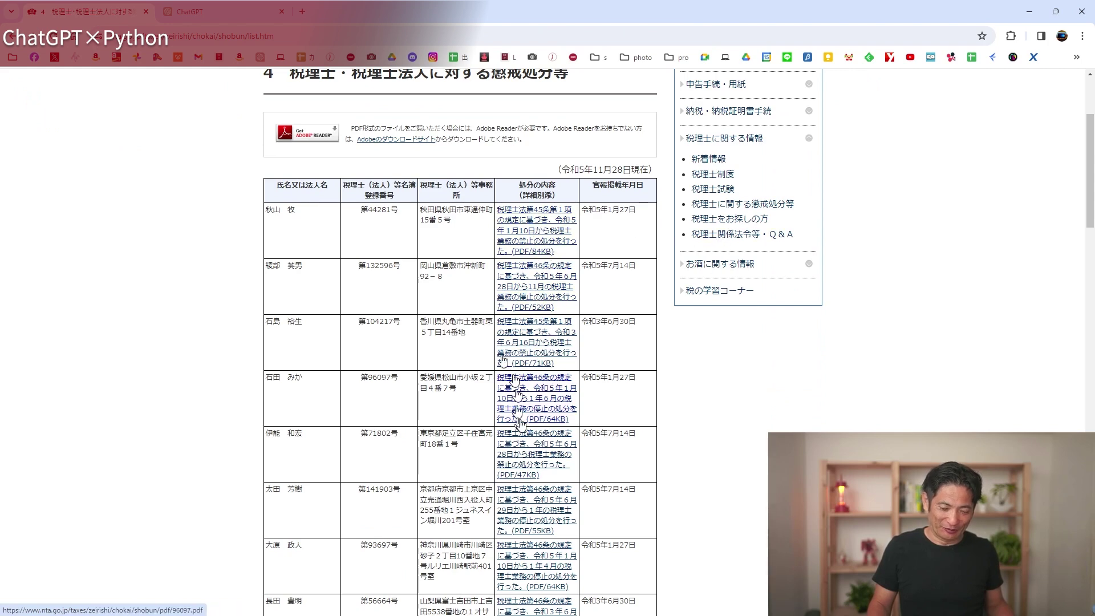
scroll(533, 485, "down", 3)
scroll(548, 521, "up", 3)
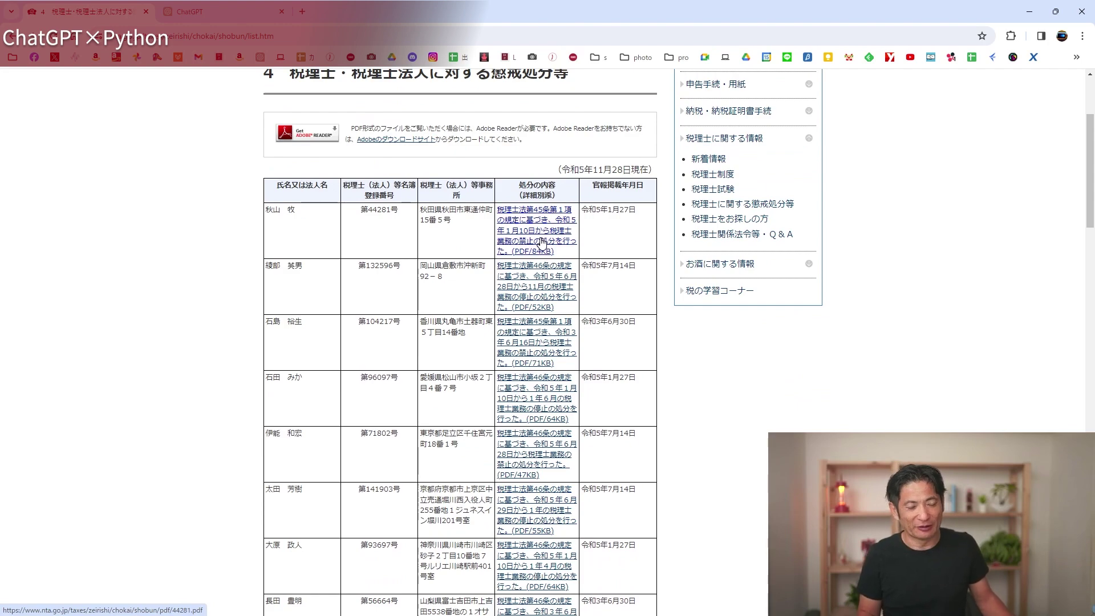
scroll(541, 245, "up", 3)
scroll(543, 244, "up", 1)
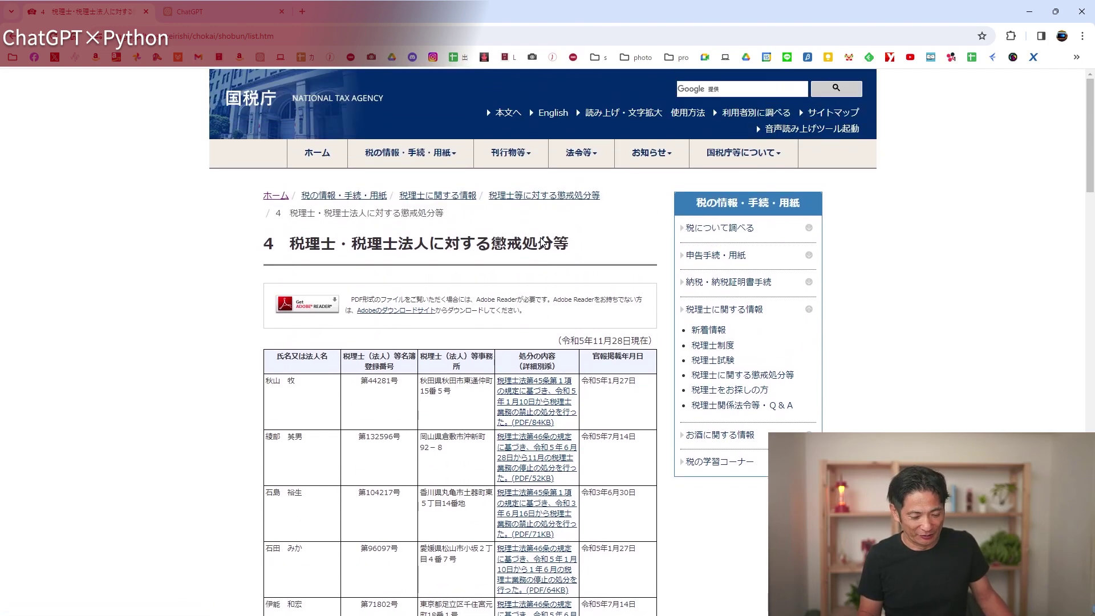
scroll(544, 243, "down", 10)
scroll(544, 243, "down", 10)
scroll(544, 243, "down", 10)
scroll(544, 245, "down", 1)
scroll(542, 244, "down", 2)
scroll(543, 244, "down", 3)
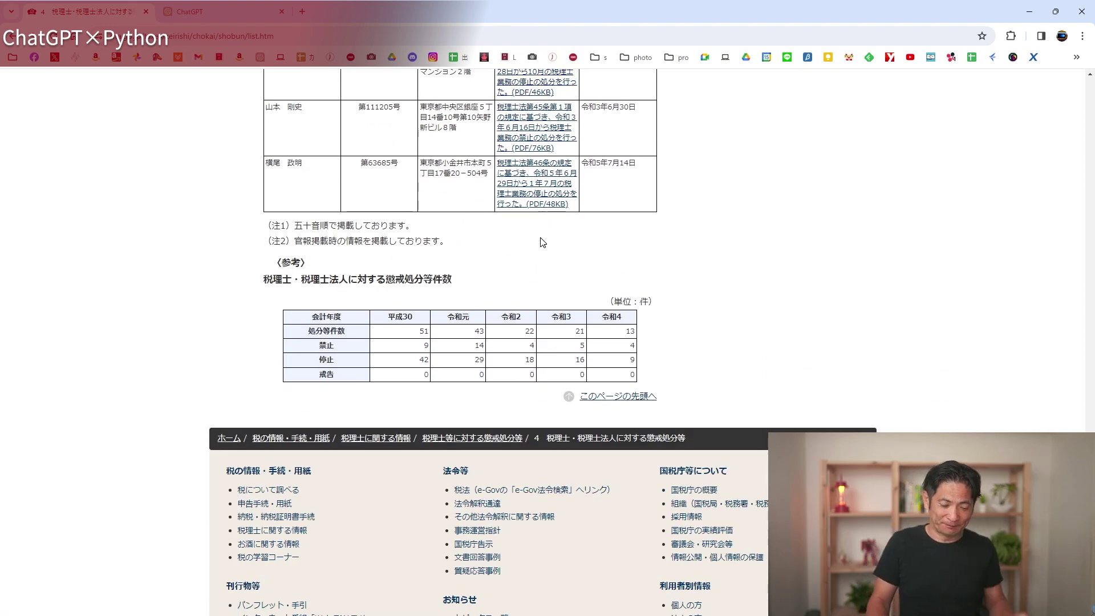
scroll(543, 243, "up", 6)
scroll(543, 242, "up", 3)
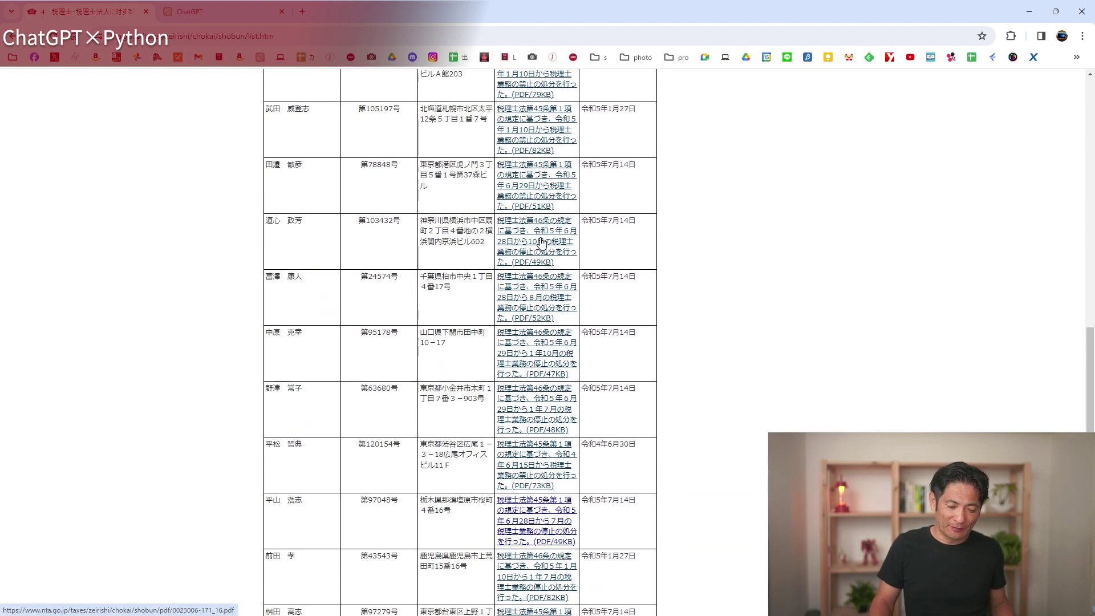
scroll(542, 243, "up", 8)
scroll(543, 242, "up", 8)
scroll(542, 242, "up", 8)
scroll(542, 243, "up", 8)
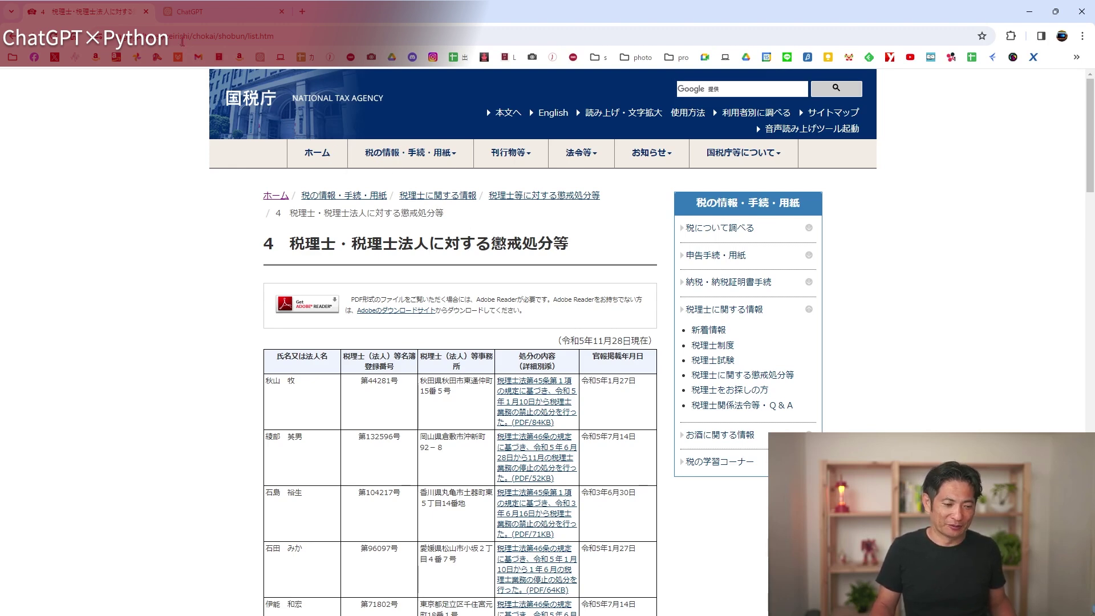
left_click(169, 33)
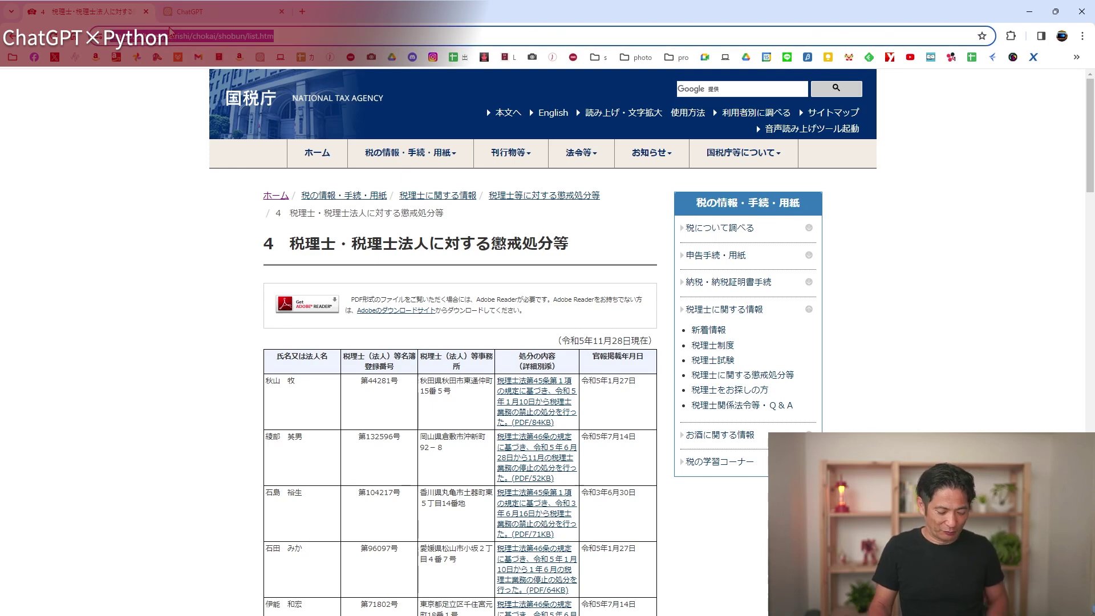
left_click(181, 11)
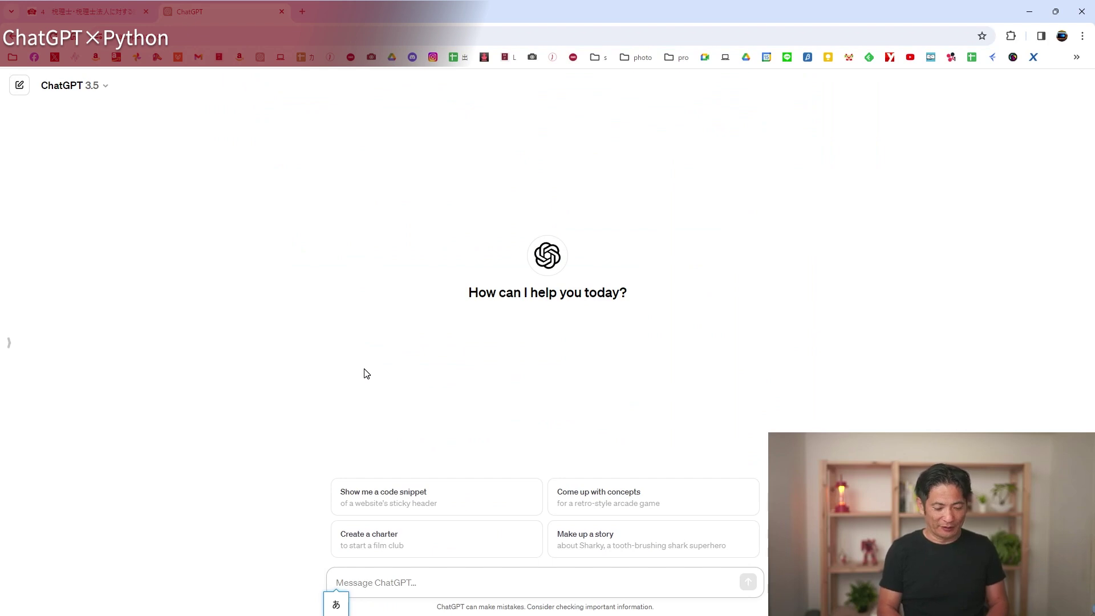
Send 'Python', the pasted NTA list URL and 'にあるPDFファイルをすべてダウンロード' to ChatGPT
type("Python")
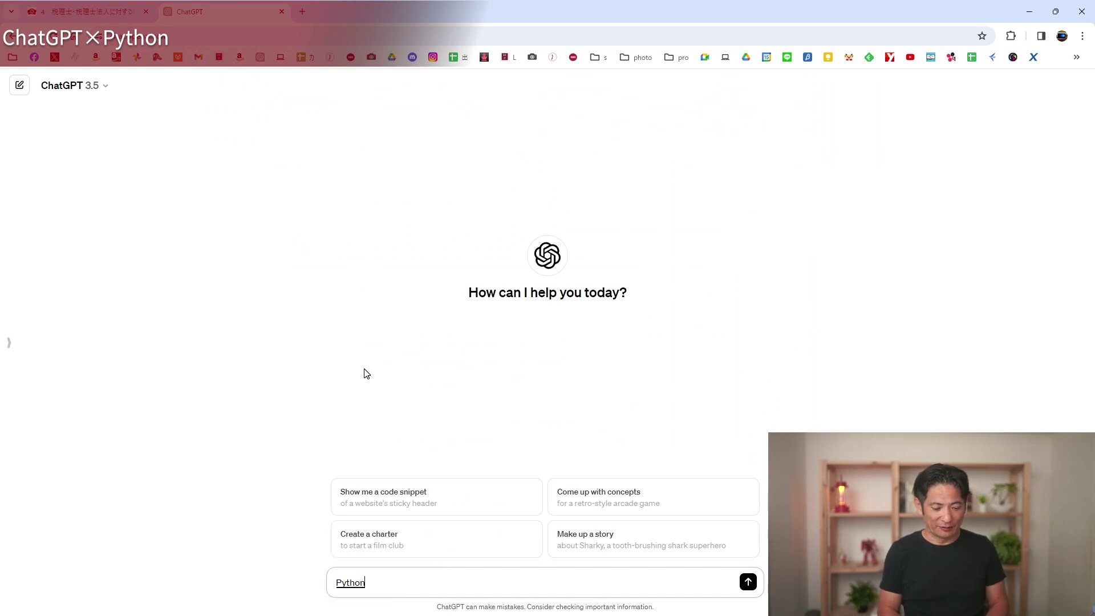
key("shift+Return")
key("shift+Return")
key("shift+Return")
key("shift+Return")
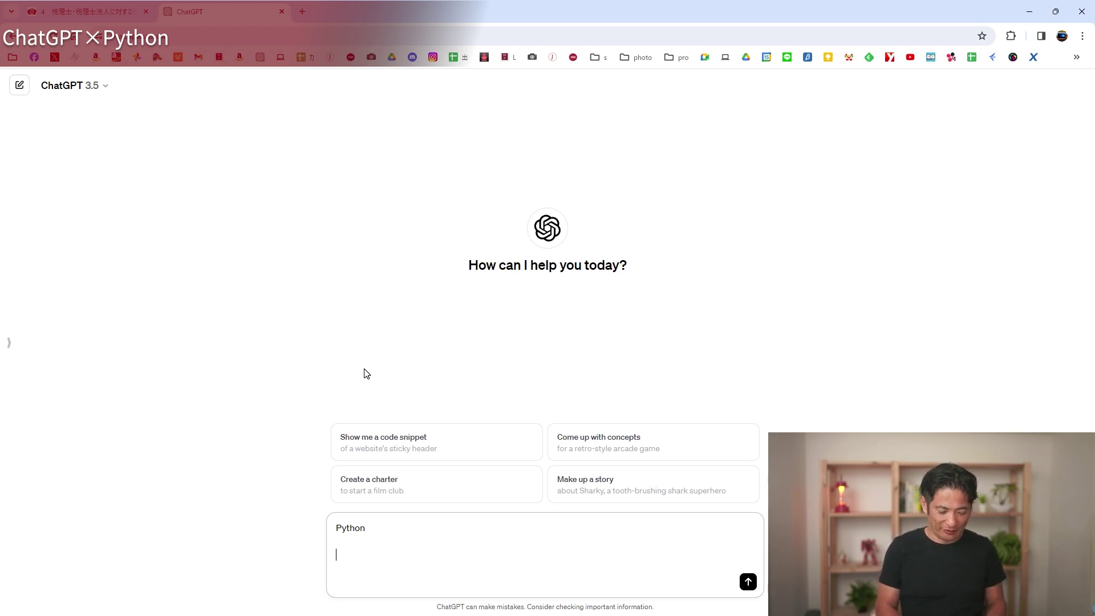
type("https://www.nta.go.jp/taxes/zeirishi/chokai/shobun/list.htm")
key("shift+Return")
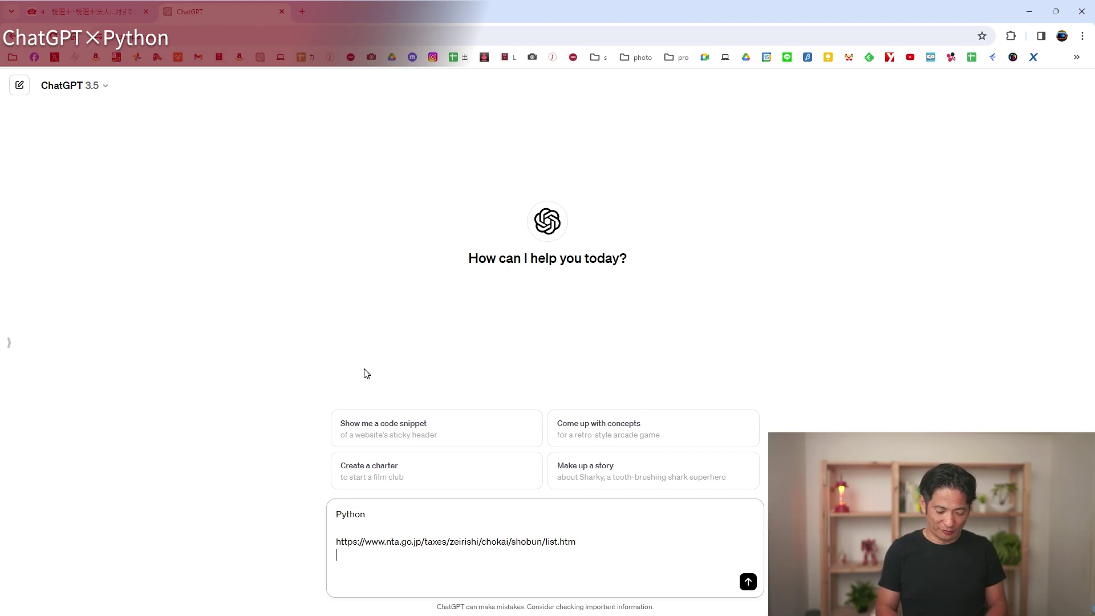
type("にある")
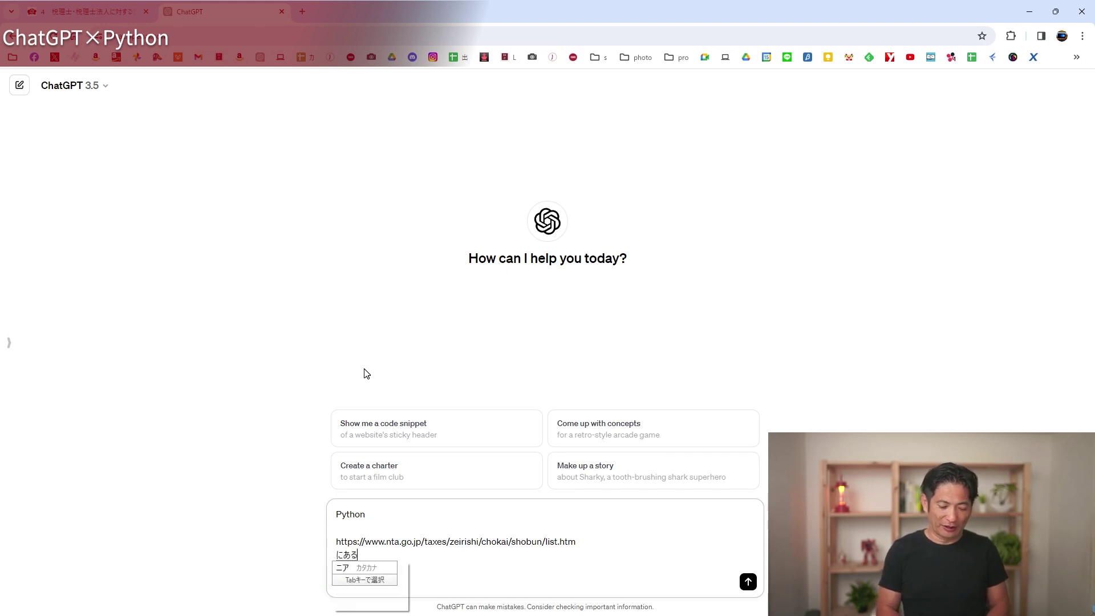
key("Return")
type("PDF")
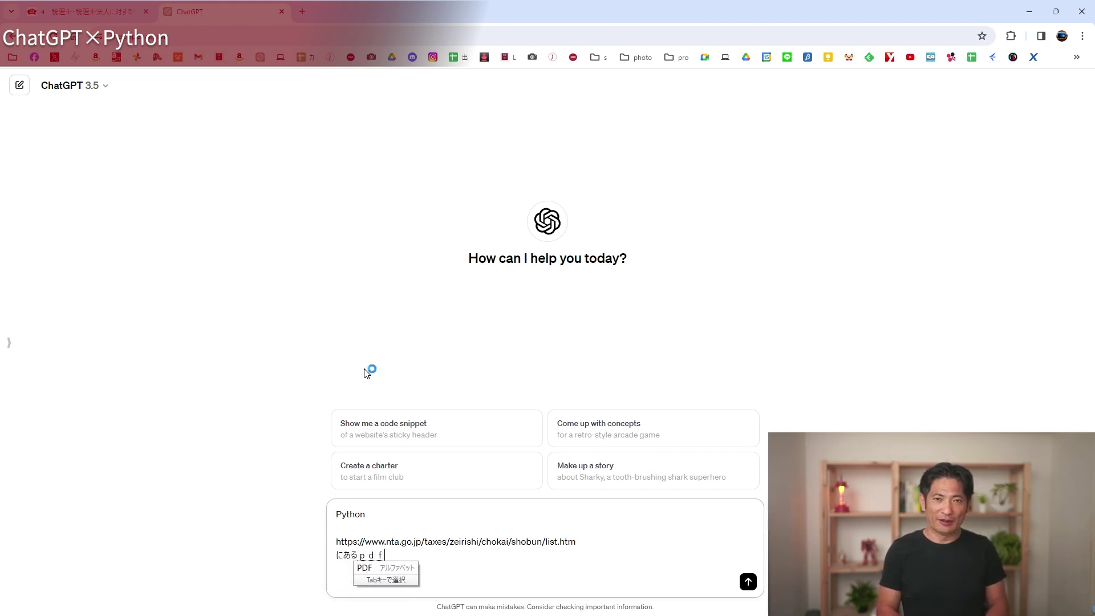
type("ファイルをs")
type("てだうんろーど")
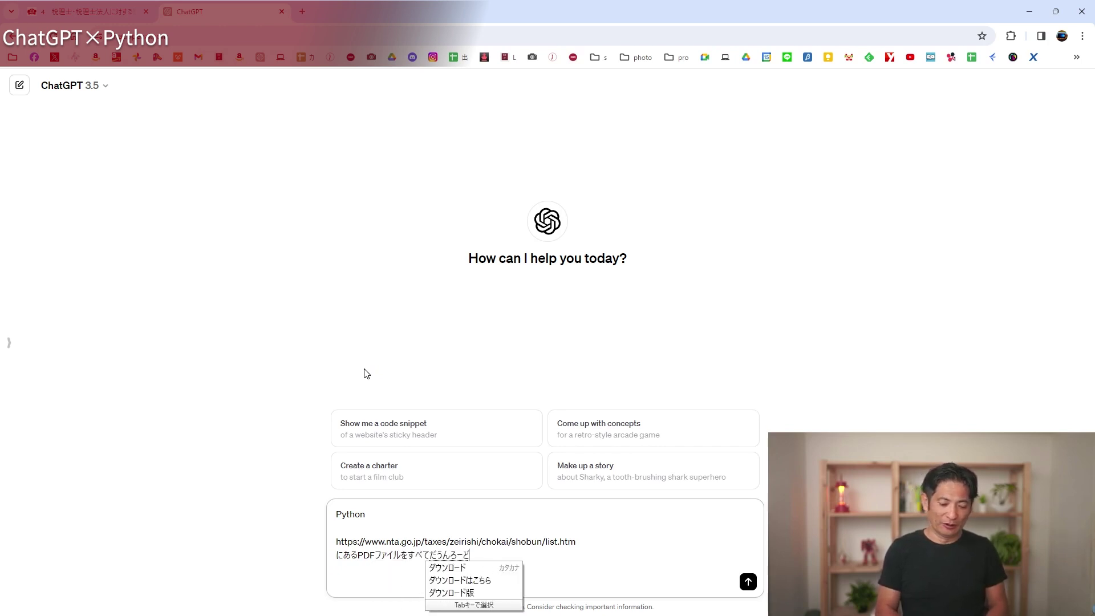
key("Tab")
key("Return")
key("Return")
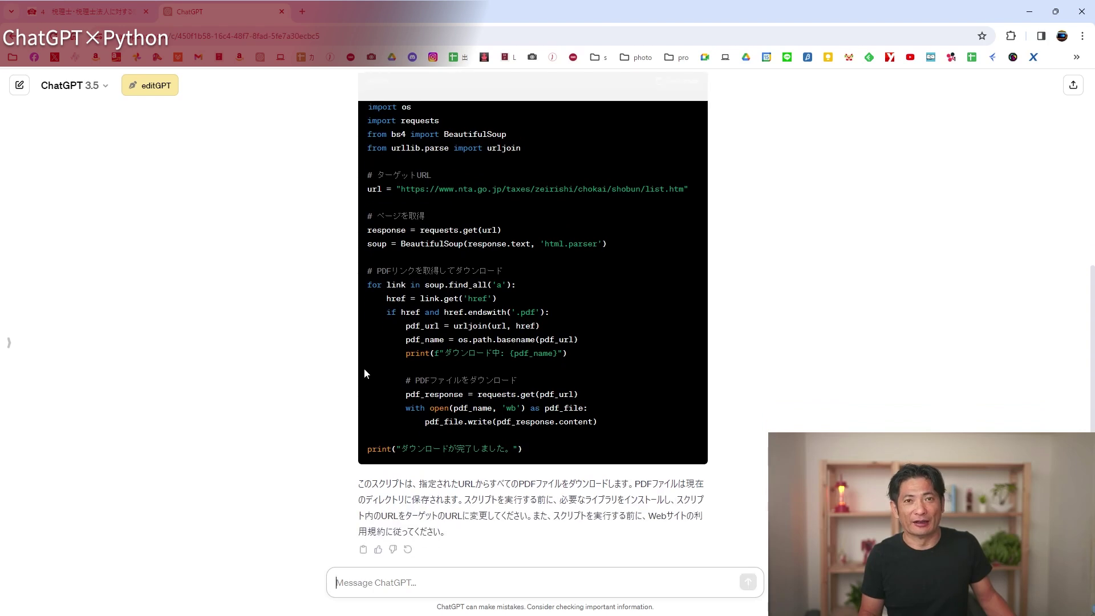
Copy the reply's 'pip install beautifulsoup4 requests' command and place Command Prompt over the chat
scroll(363, 369, "up", 2)
scroll(364, 369, "up", 1)
scroll(364, 368, "up", 2)
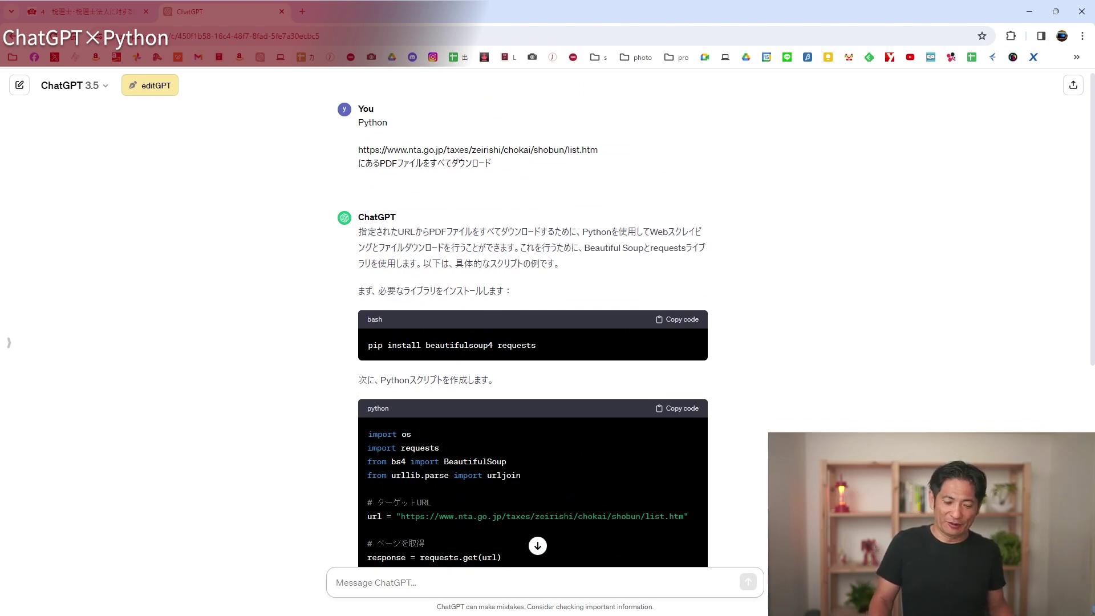
scroll(512, 342, "down", 1)
scroll(512, 343, "down", 3)
scroll(512, 342, "down", 2)
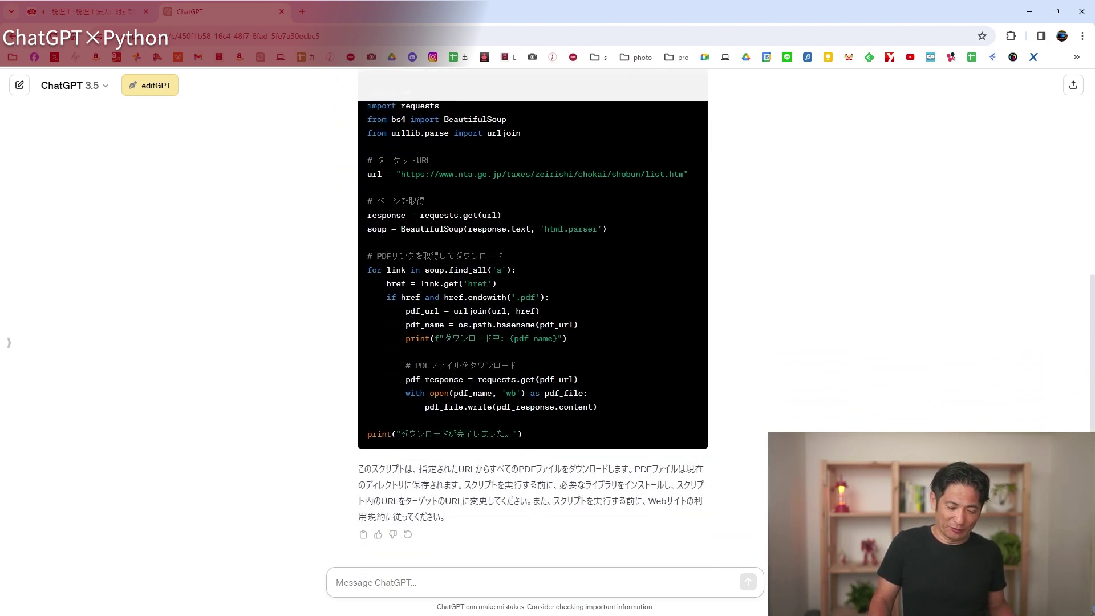
scroll(521, 339, "up", 3)
scroll(520, 339, "up", 2)
left_click(686, 272)
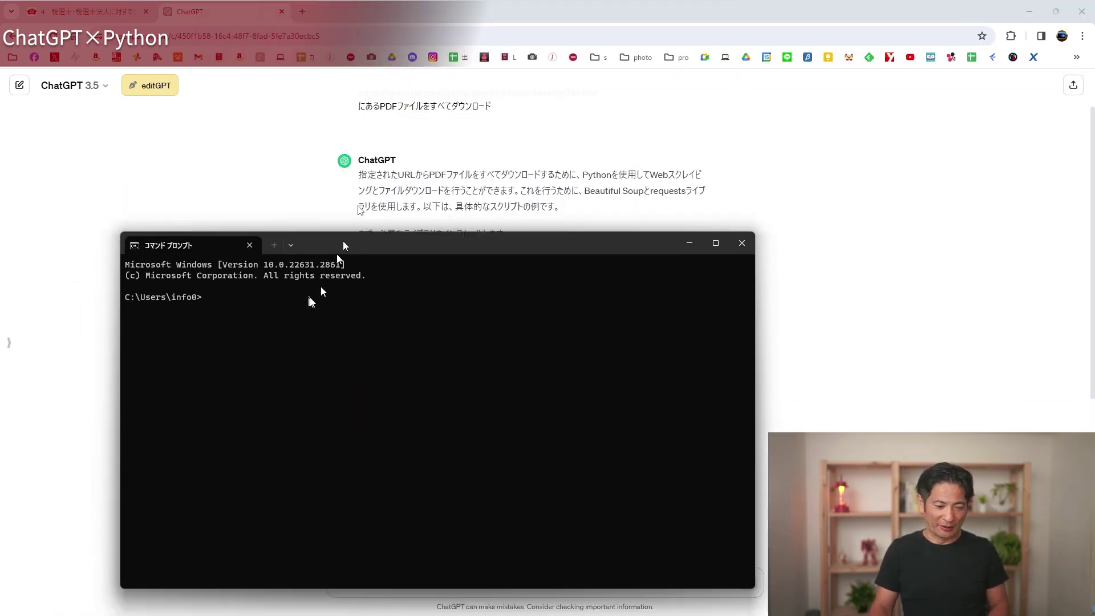
left_click_drag(344, 241, 392, 137)
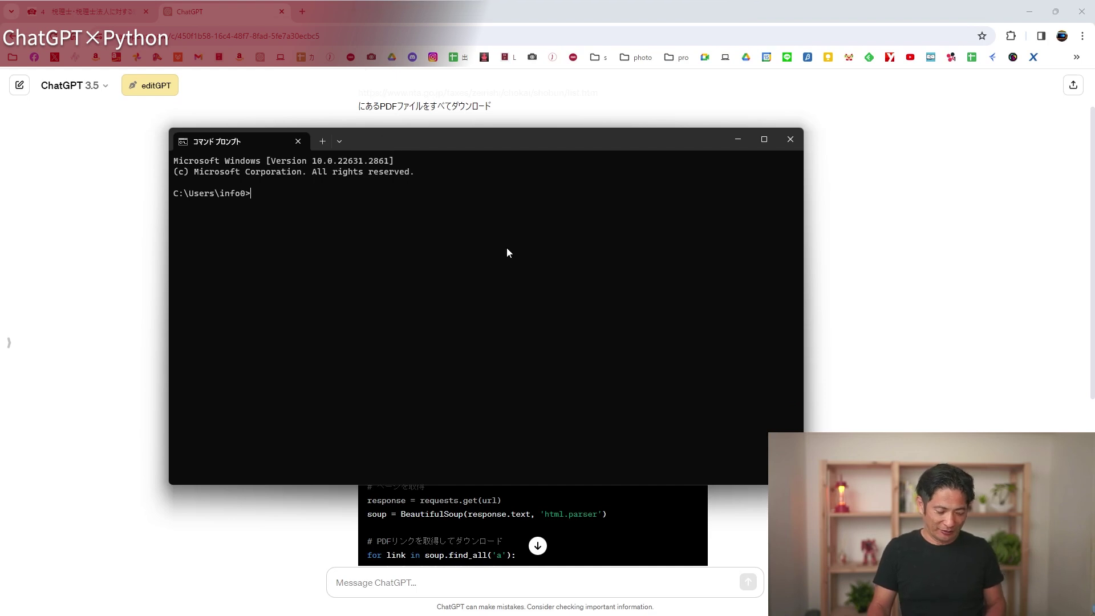
Run the pip command to install beautifulsoup4 and requests, then bring IDLE Shell into view
key("ctrl+v")
key("Return")
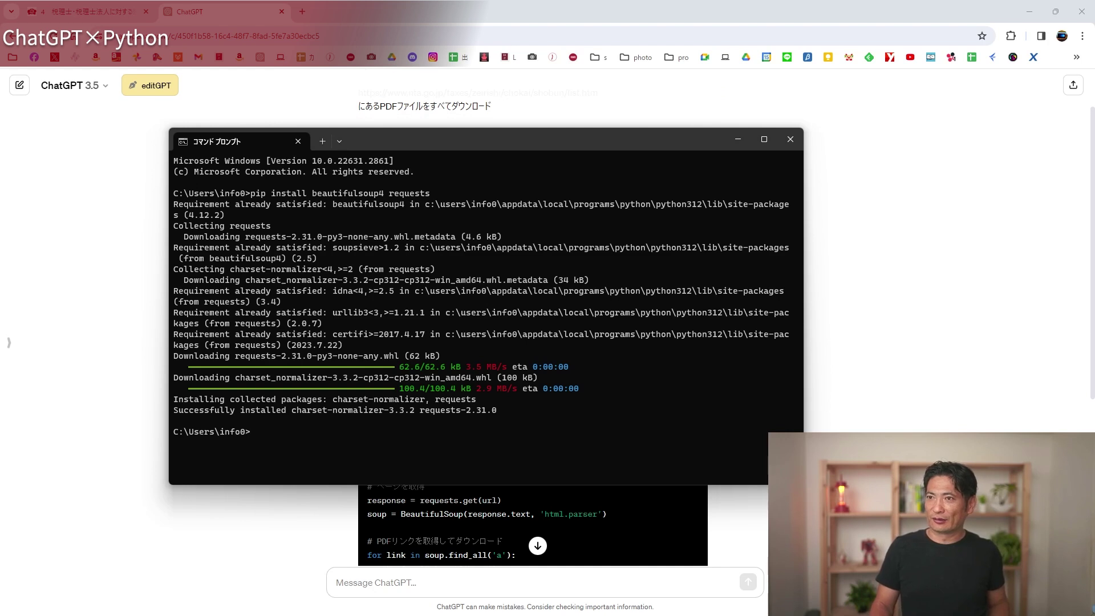
left_click_drag(480, 0, 426, 161)
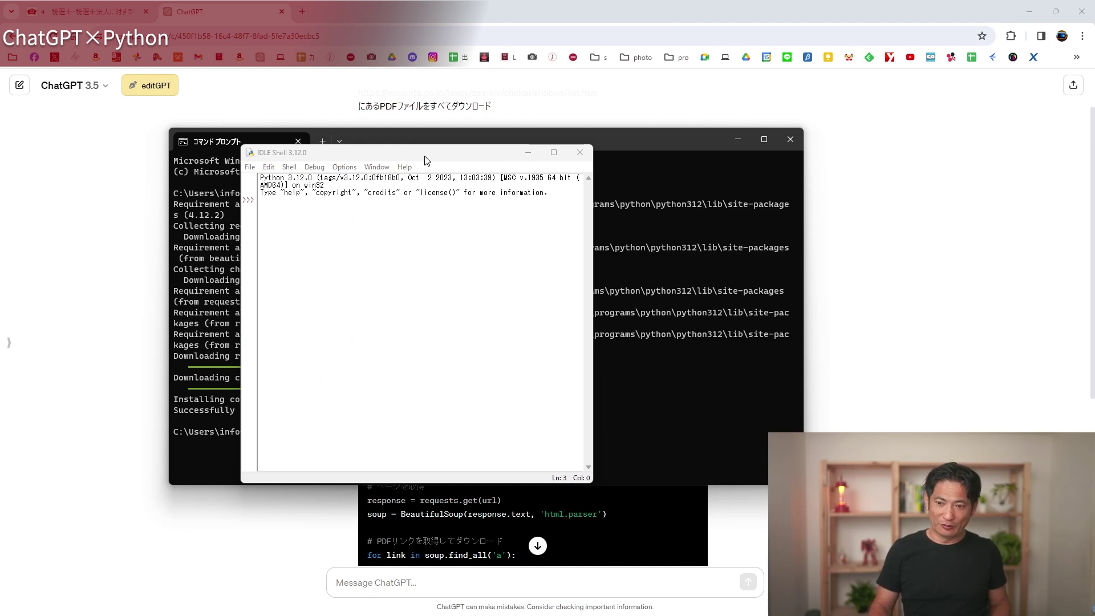
Paste ChatGPT's PDF-download script into a new IDLE editor window and run it with F5
key("ctrl+n")
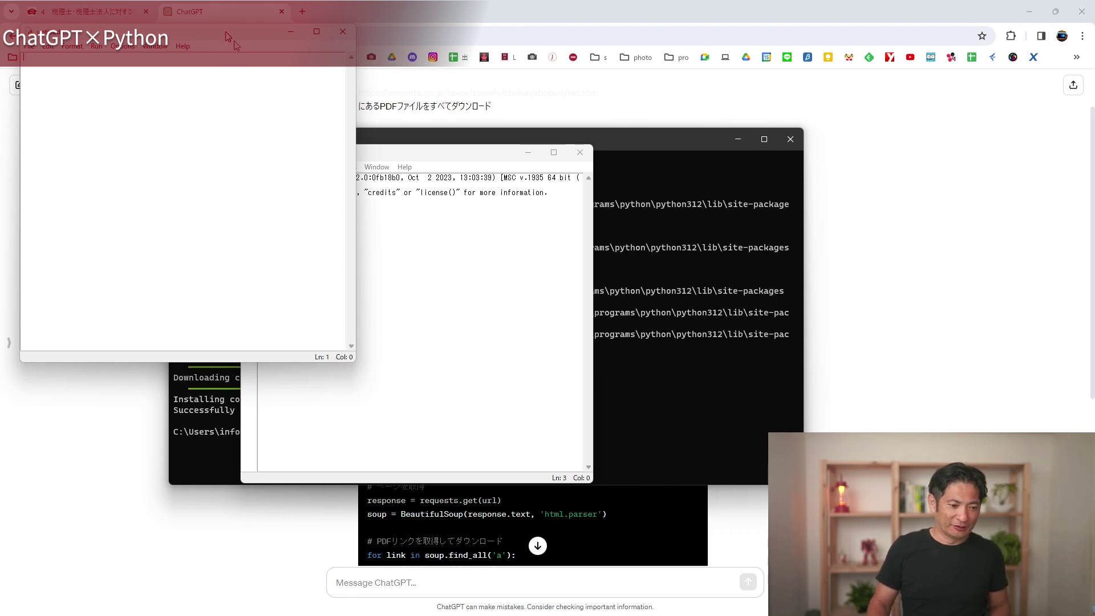
left_click_drag(225, 32, 518, 159)
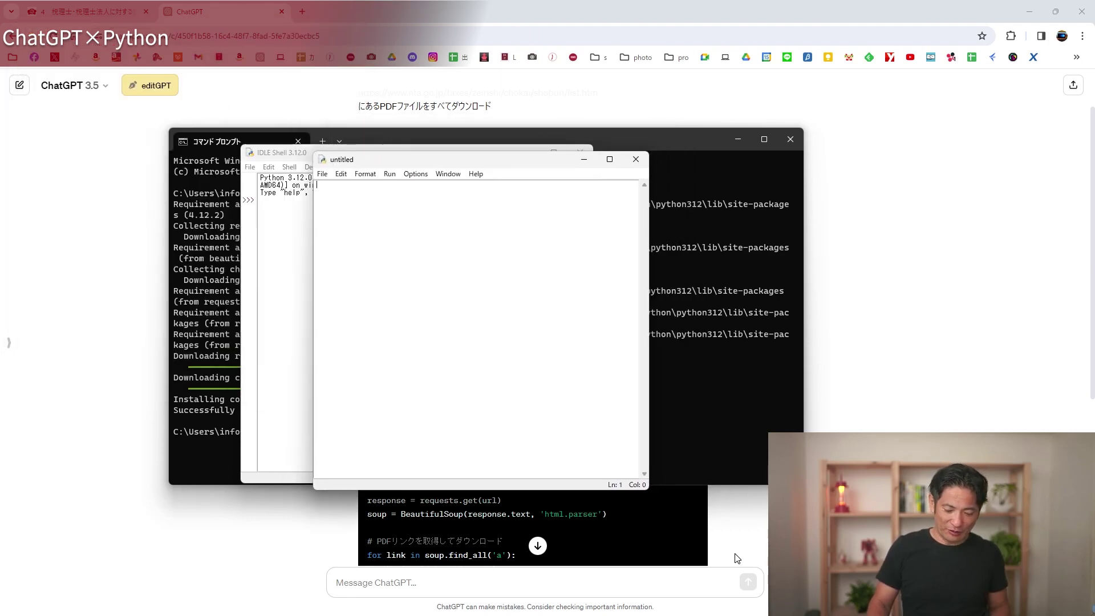
left_click(737, 558)
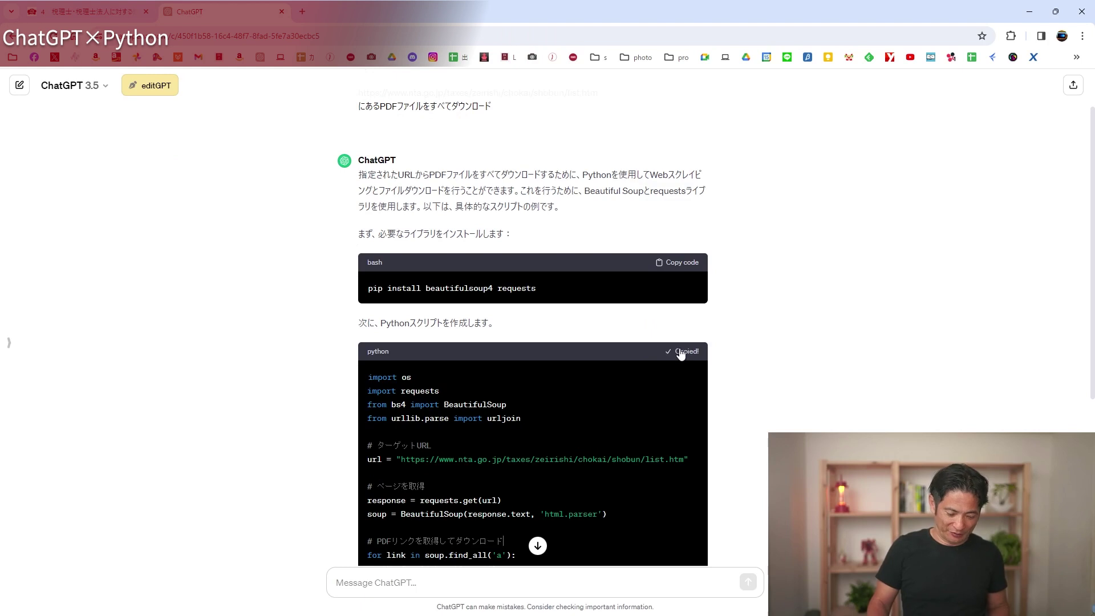
key("alt+Tab")
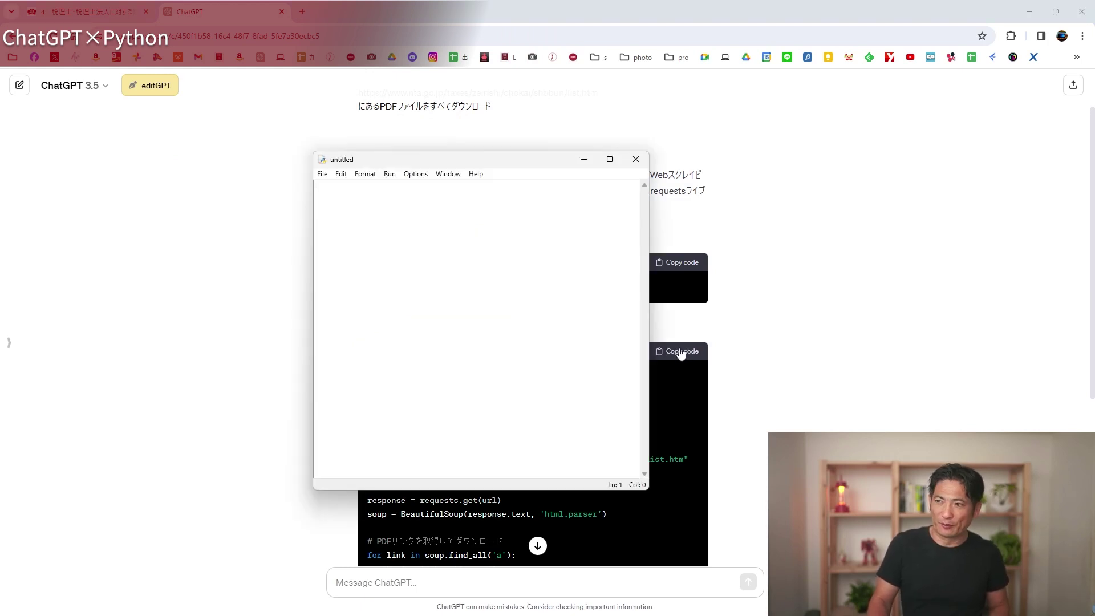
key("ctrl+v")
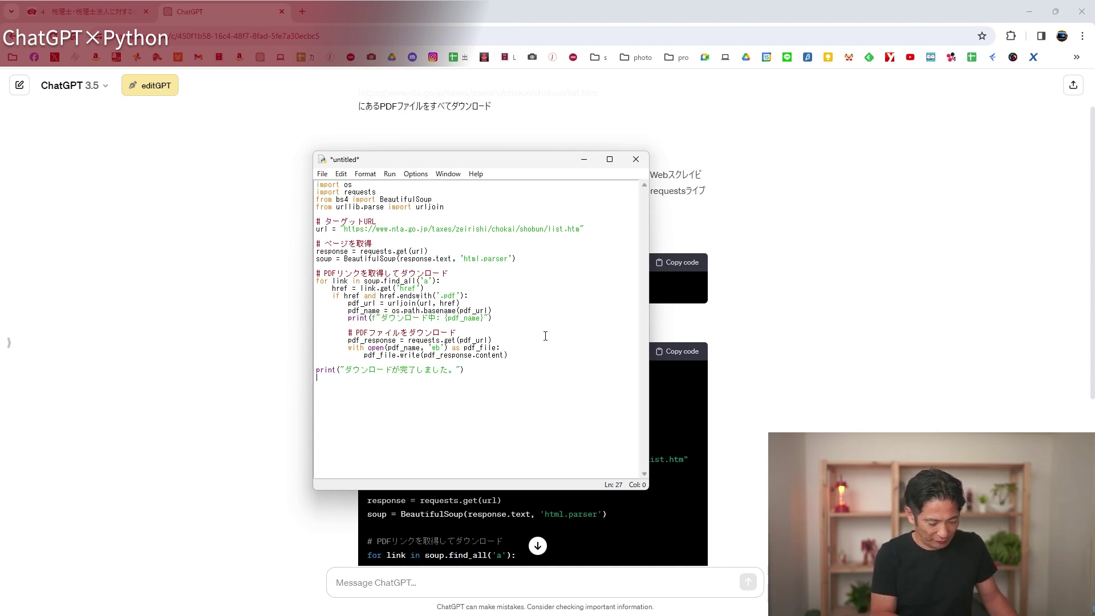
key("F5")
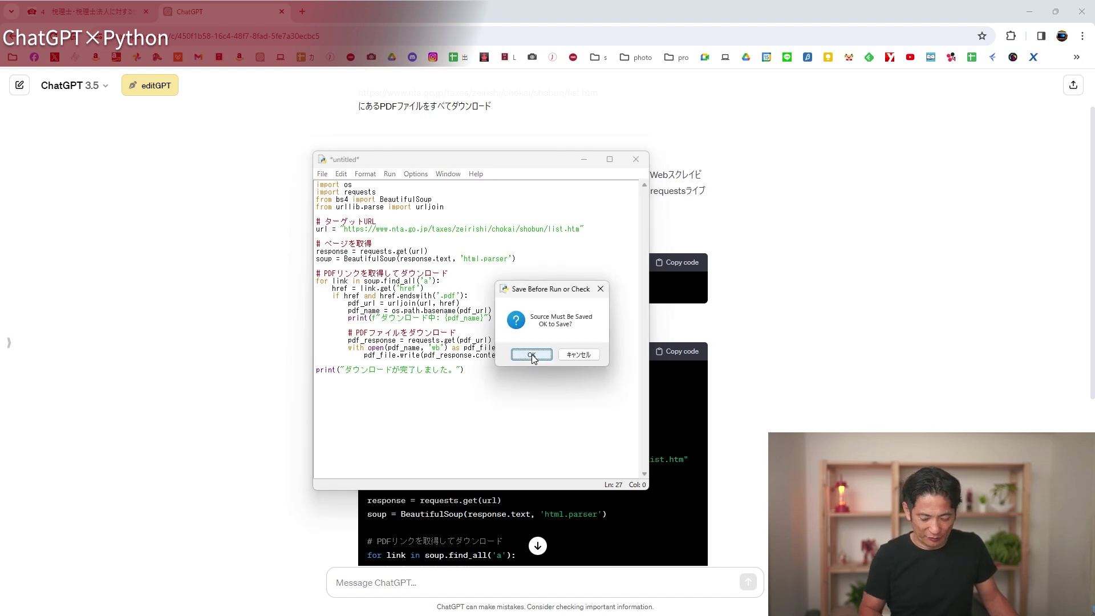
Save the script as t1.py in Dropbox's 0 INBOX folder so it runs and downloads the PDFs
left_click(532, 356)
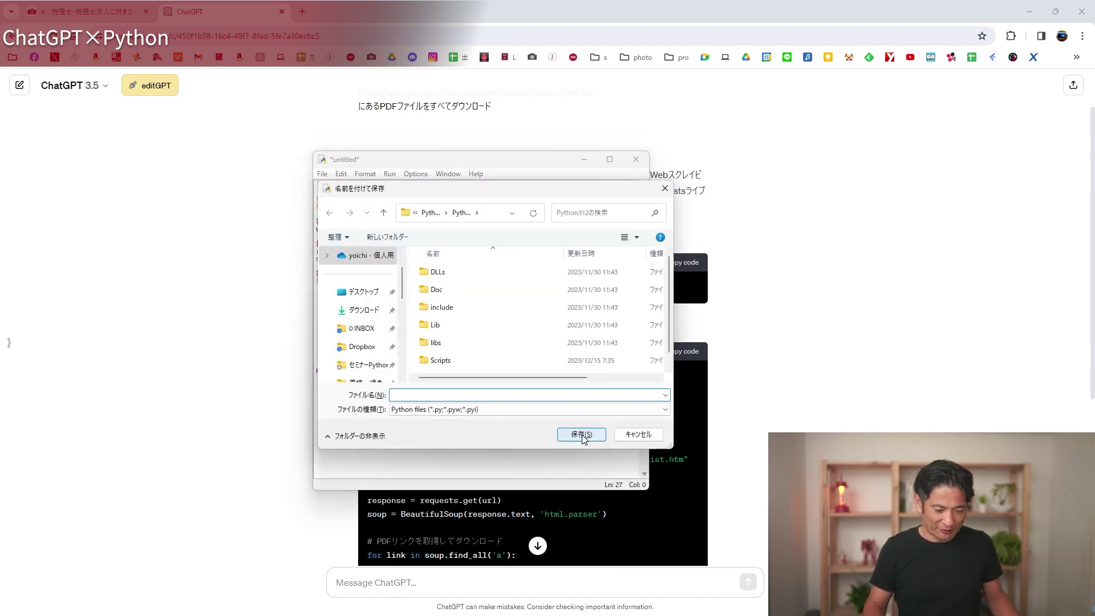
left_click(362, 328)
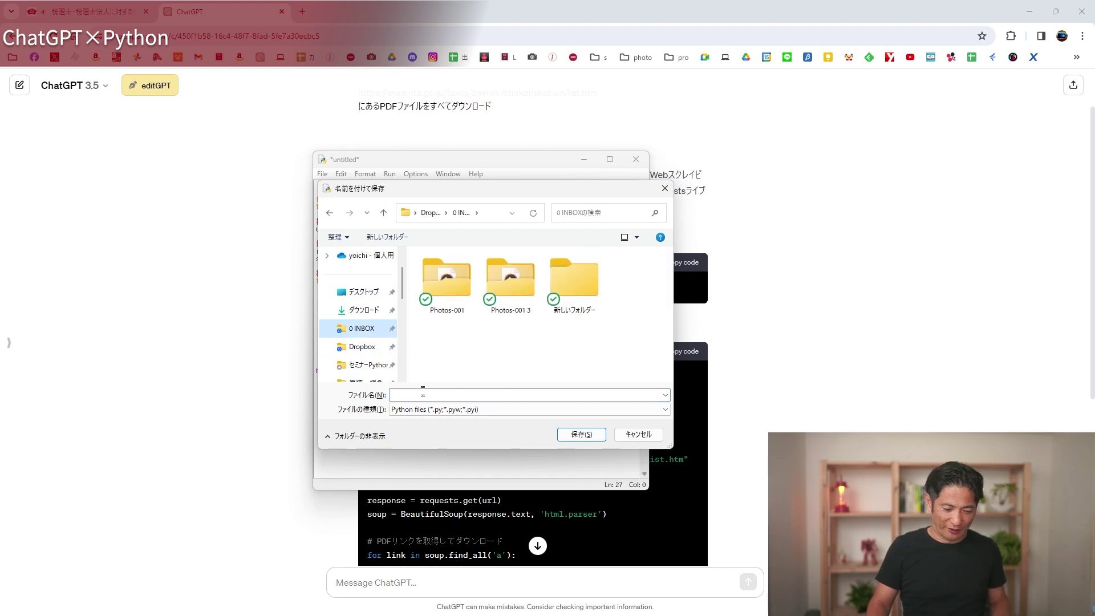
type("t1")
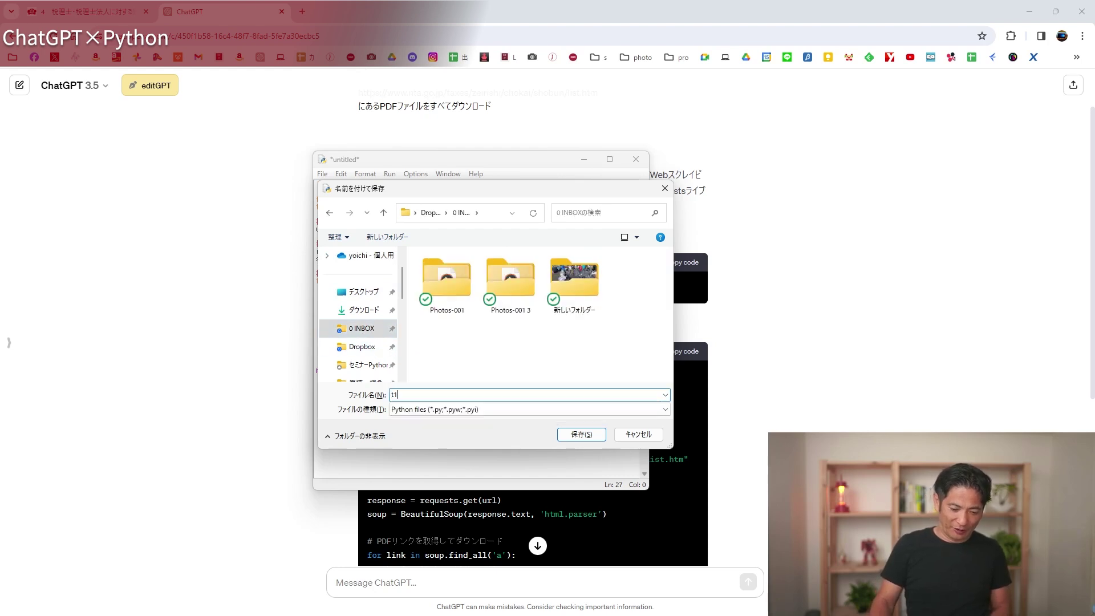
left_click(581, 435)
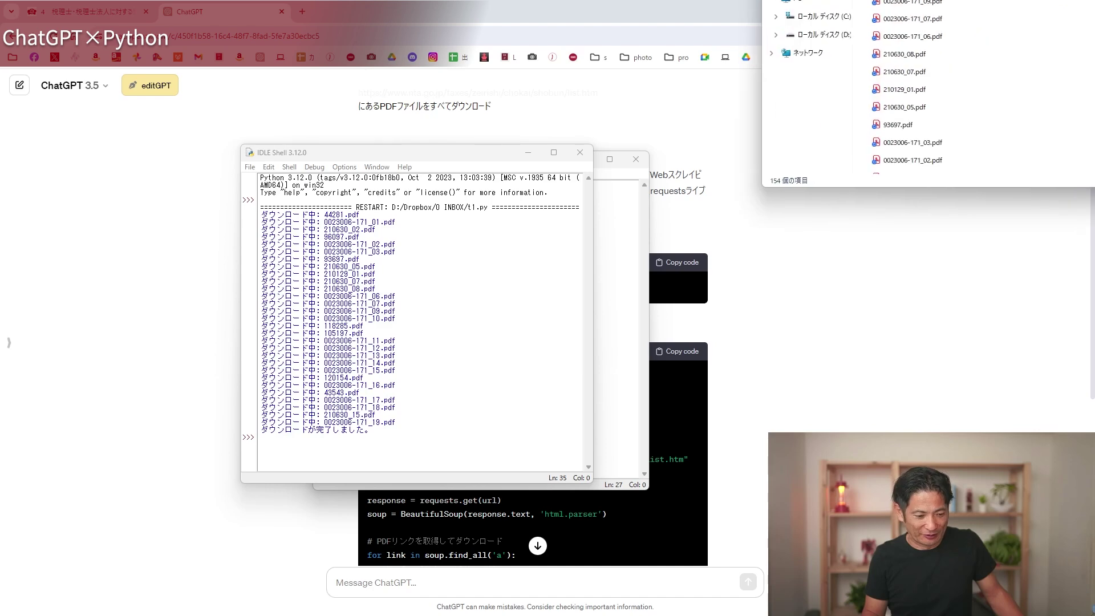
left_click_drag(639, 135, 506, 77)
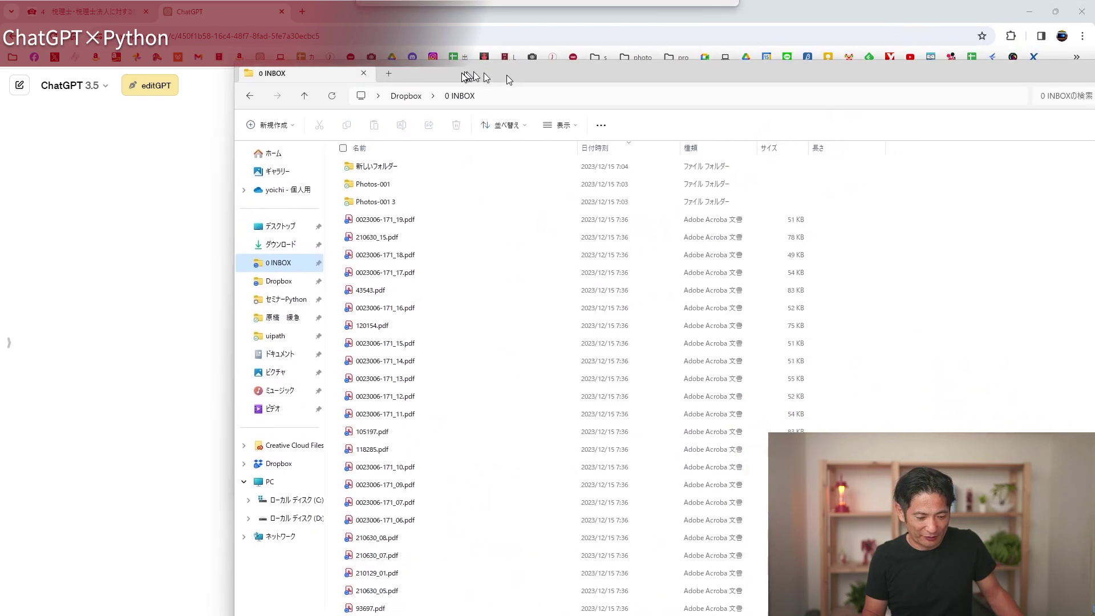
left_click(376, 224)
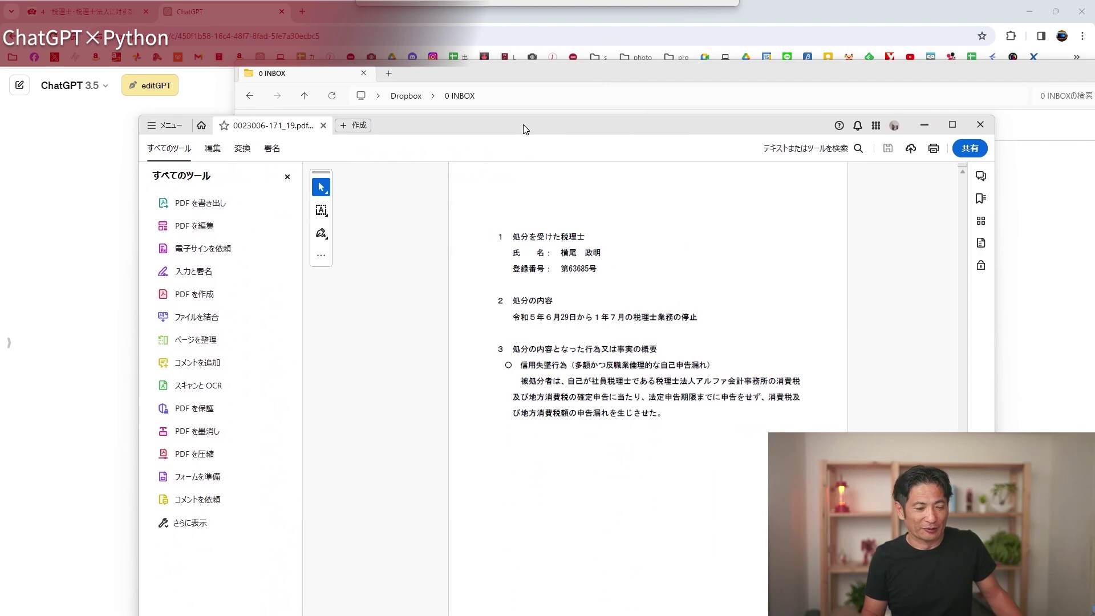
left_click_drag(542, 123, 799, 0)
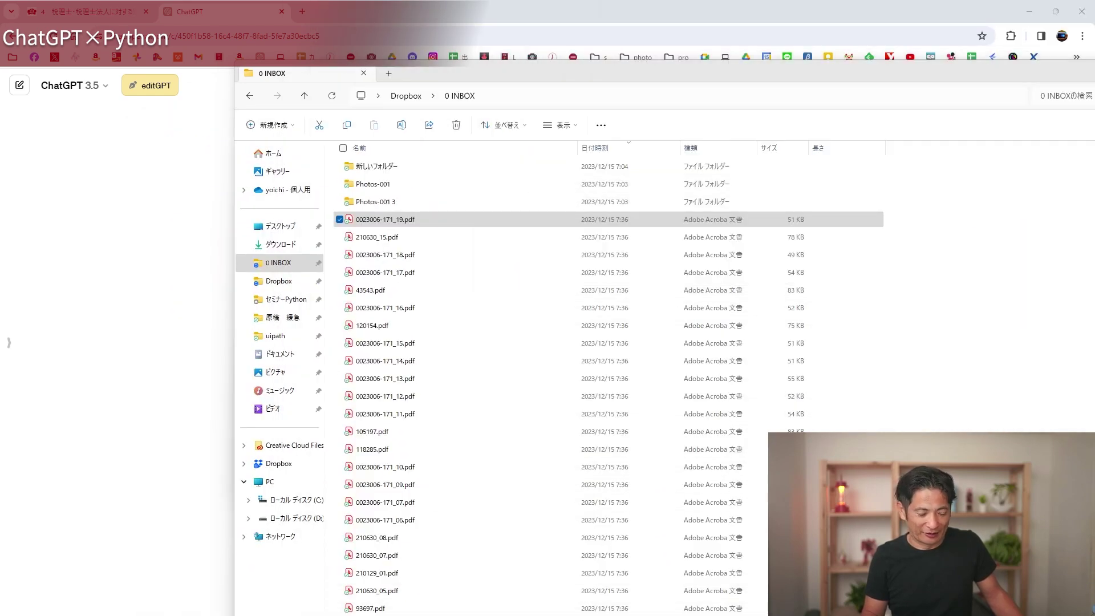
scroll(445, 385, "down", 10)
scroll(445, 385, "up", 5)
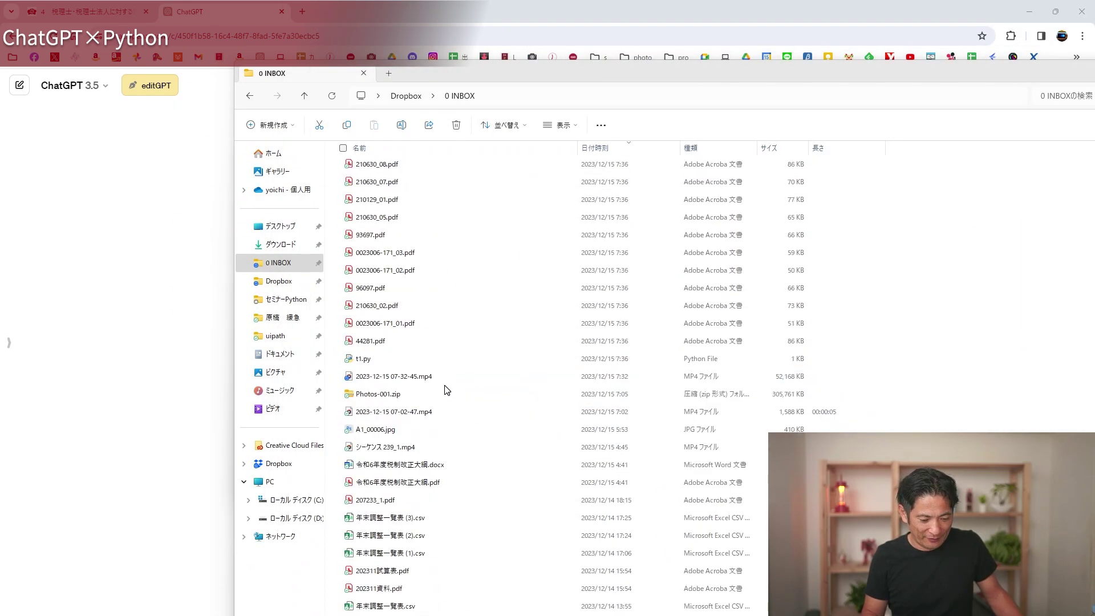
scroll(445, 387, "up", 3)
scroll(445, 390, "up", 3)
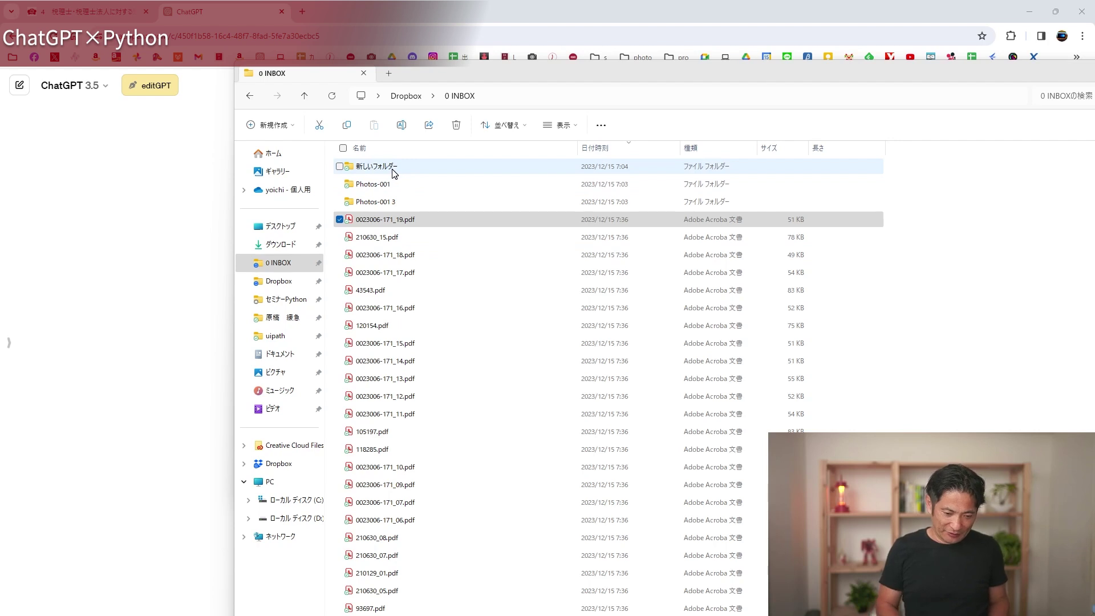
left_click(278, 129)
key("Escape")
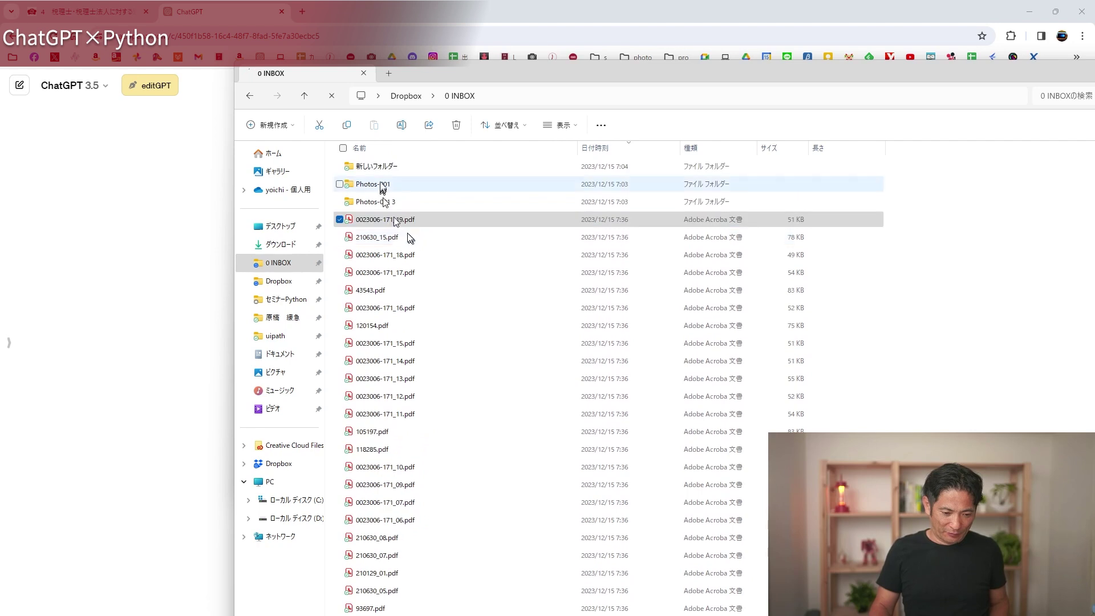
double_click(374, 166)
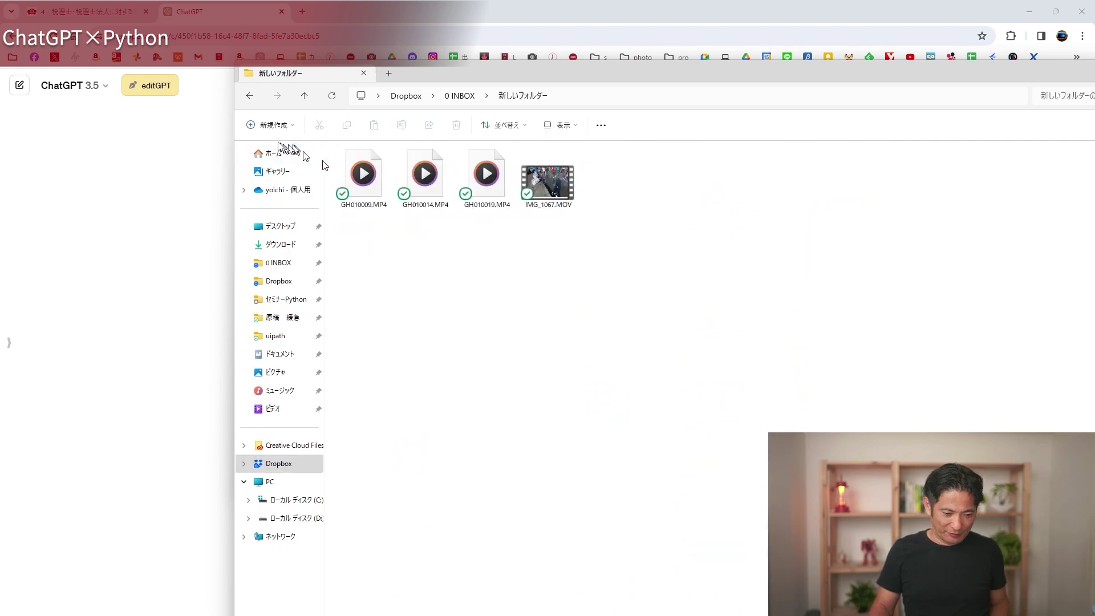
left_click(251, 102)
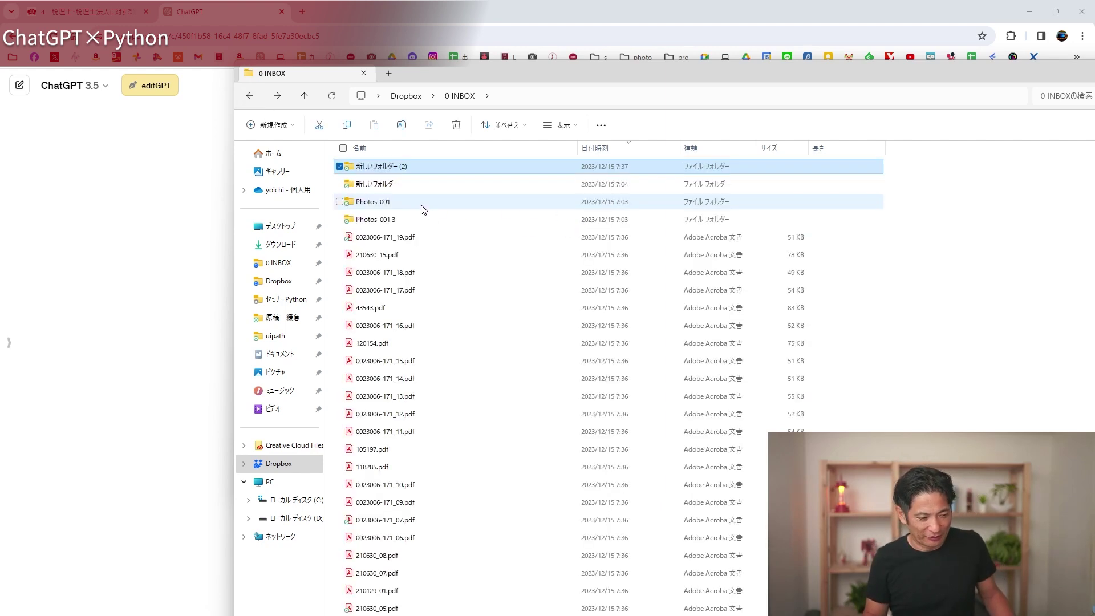
left_click(380, 237)
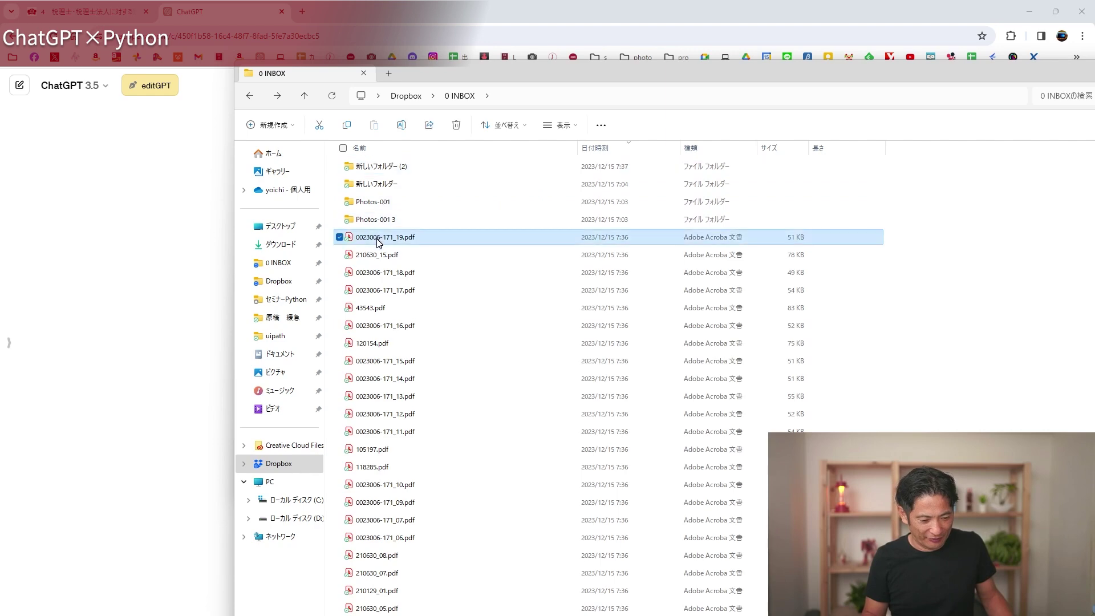
scroll(388, 312, "down", 4)
scroll(391, 316, "down", 4)
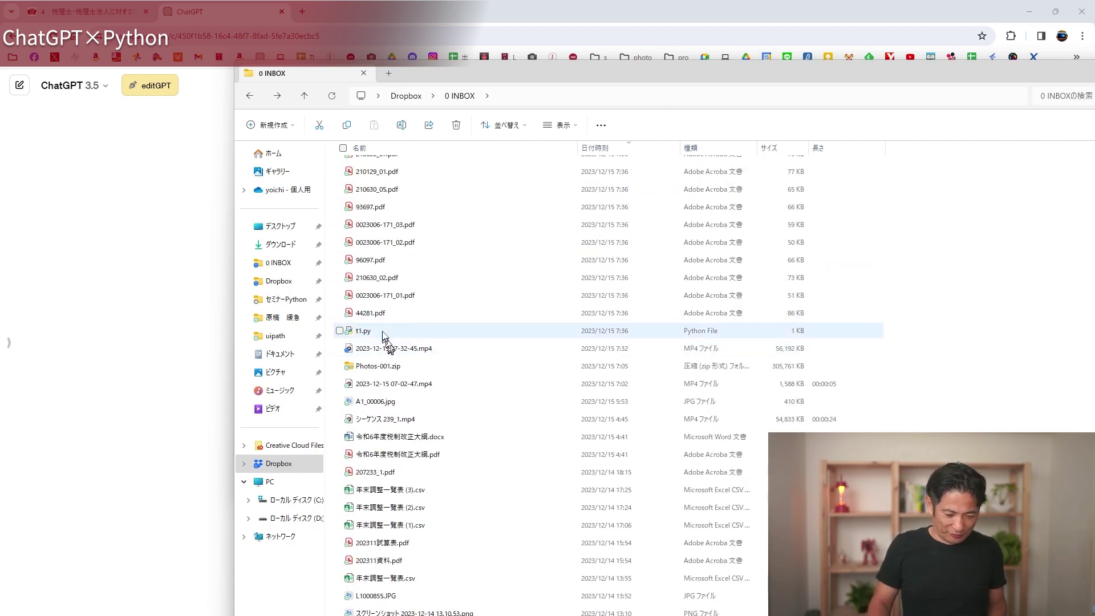
left_click(382, 315, "shift")
left_click_drag(382, 317, 372, 216)
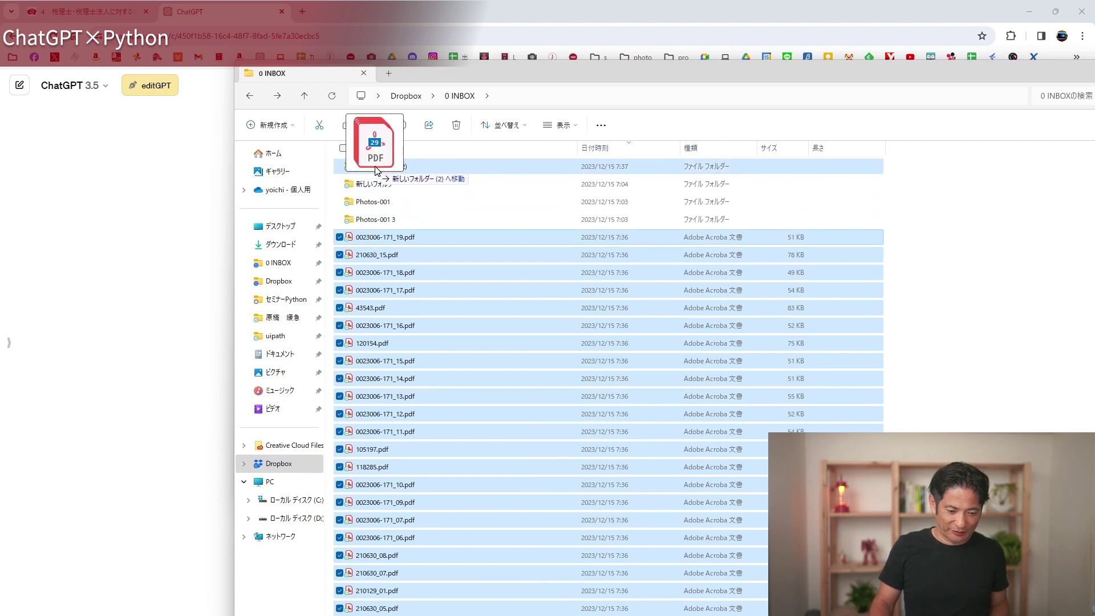
left_click_drag(372, 216, 376, 169)
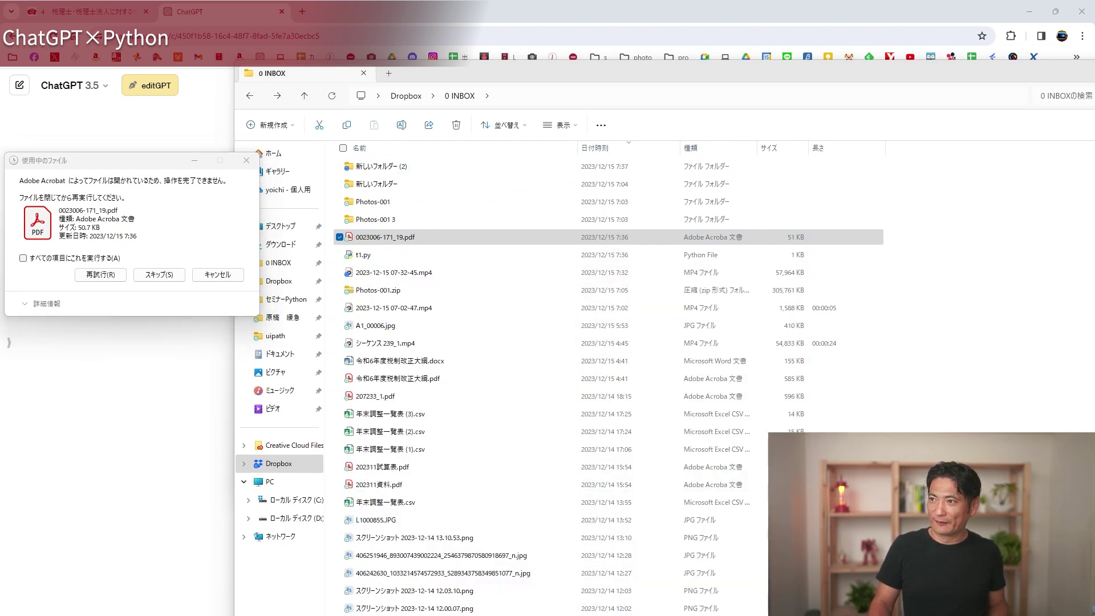
left_click(100, 275)
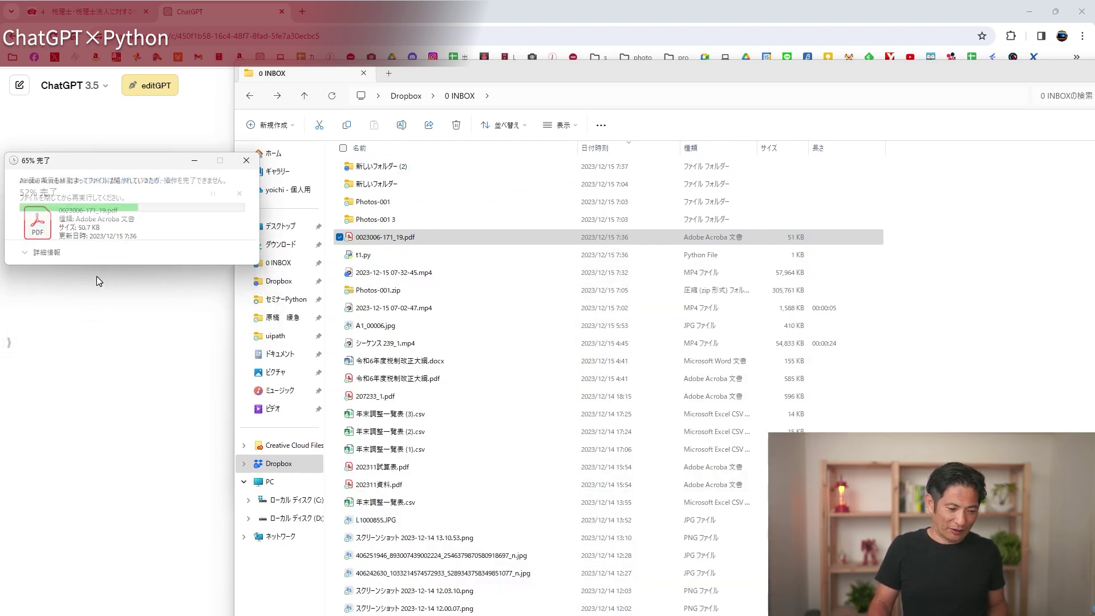
Open 新しいフォルダー (2), copy its address as text, and return to ChatGPT
left_click(385, 170)
right_click(381, 167)
left_click(377, 169)
double_click(377, 167)
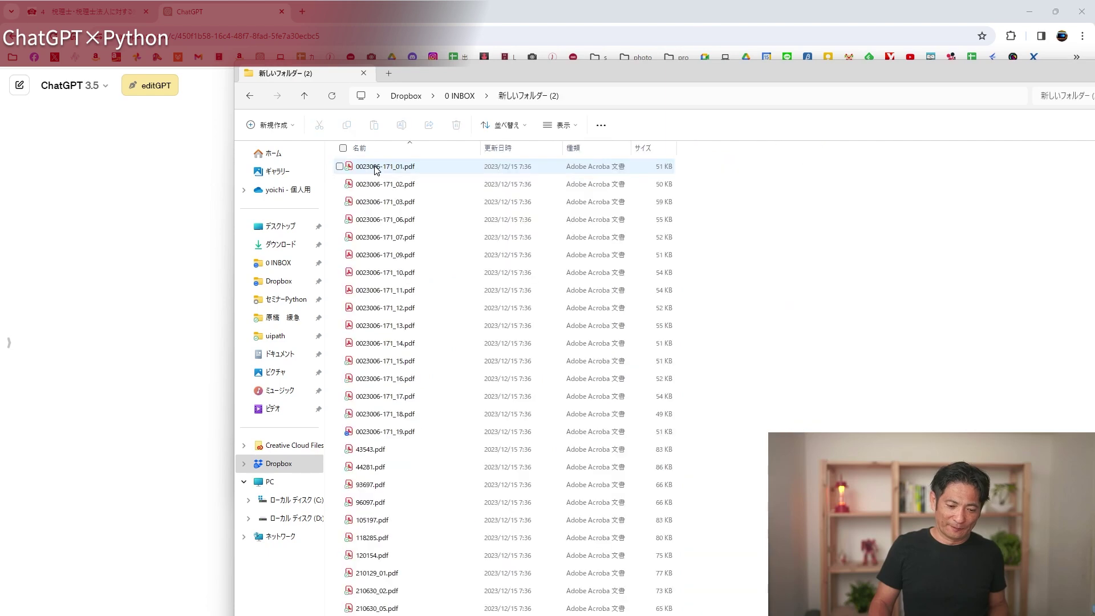
right_click(529, 101)
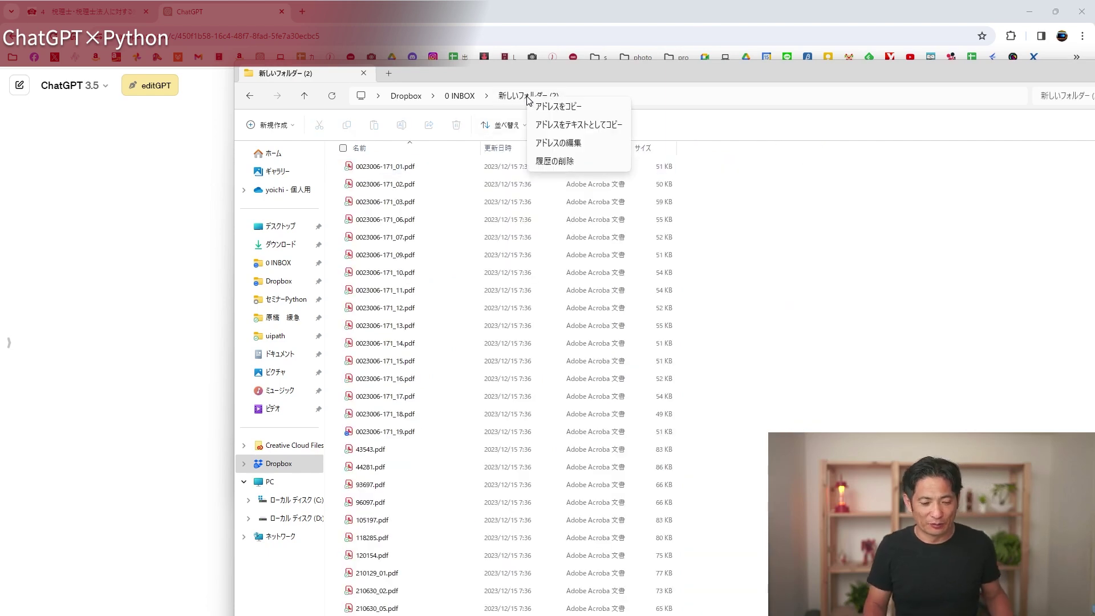
left_click(561, 107)
left_click(125, 248)
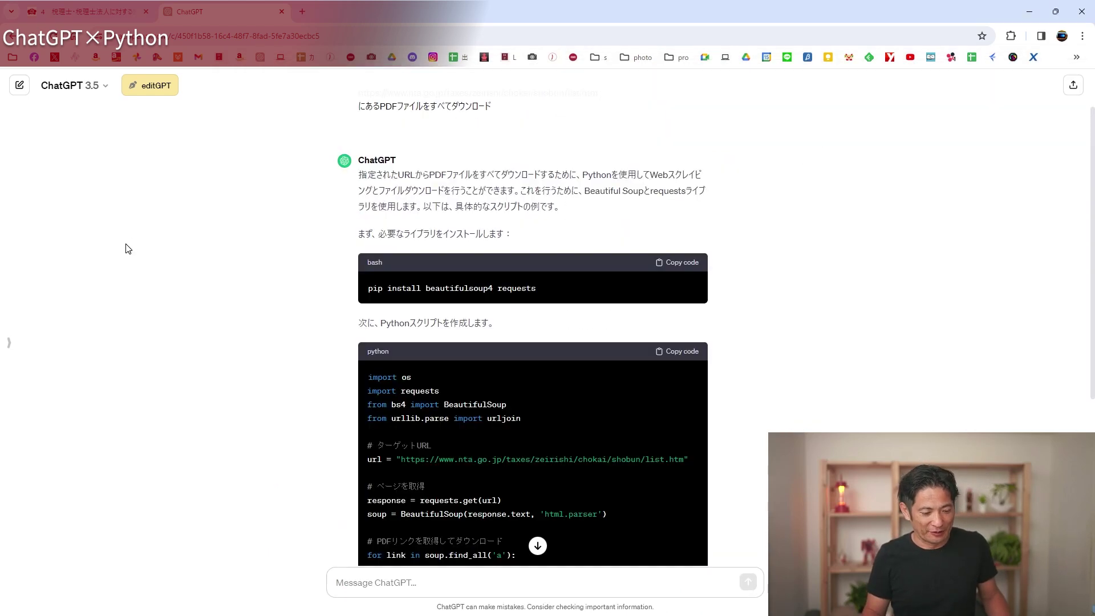
Paste the 新しいフォルダー (2) folder path into ChatGPT's message box, followed by 'にあるPDFを'
scroll(428, 456, "down", 5)
left_click(416, 581)
type("D:\\Dropbox\\0 INBOX\\新しいフォルダー (2)")
key("shift+Return")
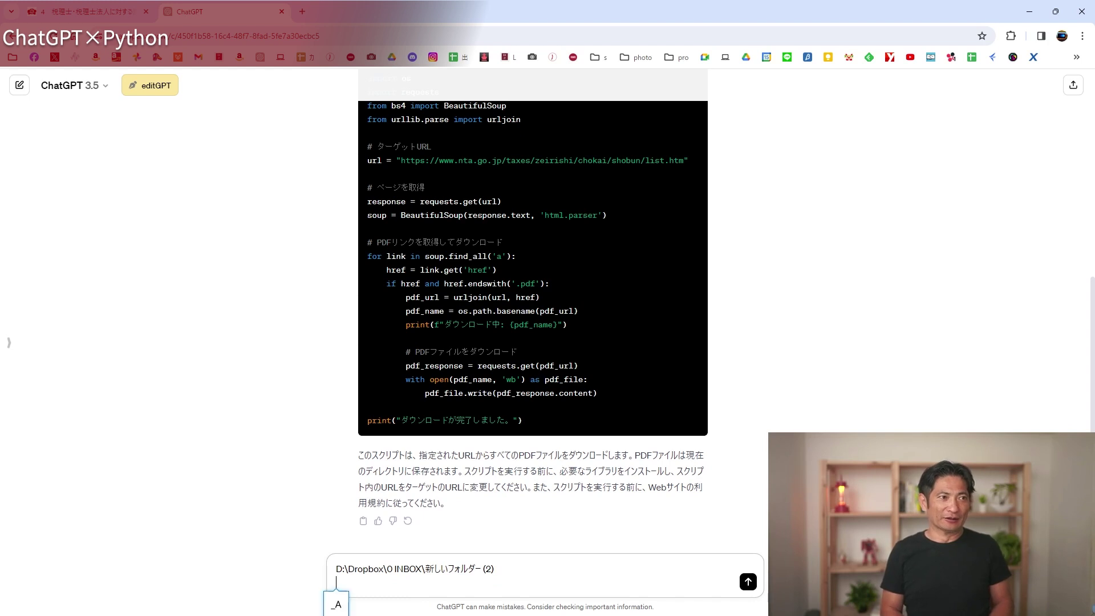
key("BackSpace")
key("BackSpace")
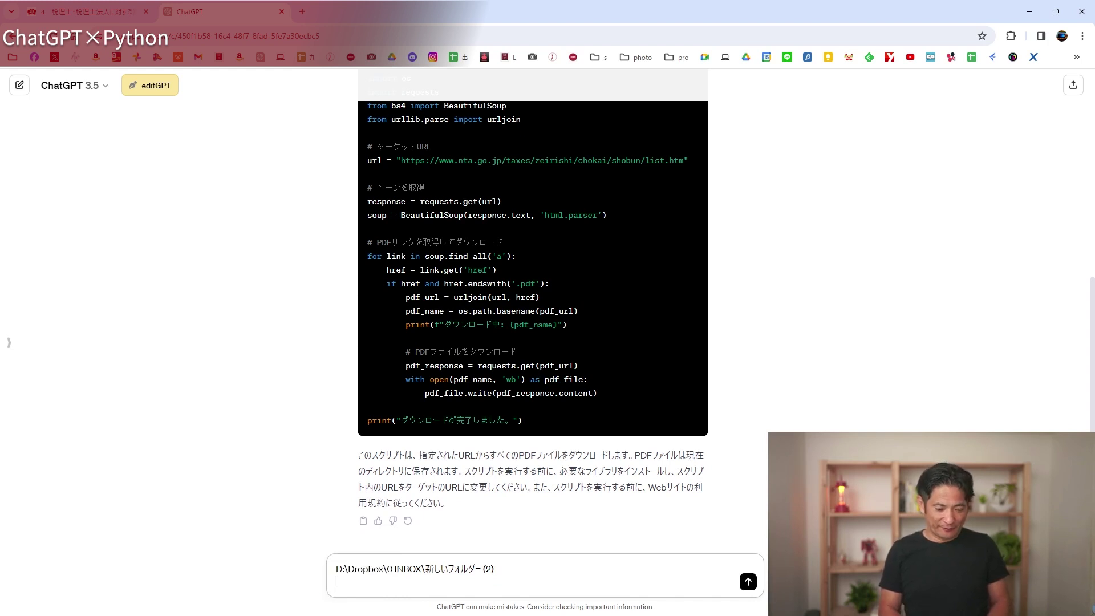
type("にある")
key("Return")
type("PDF")
key("Return")
type("にあるPDFを")
key("Return")
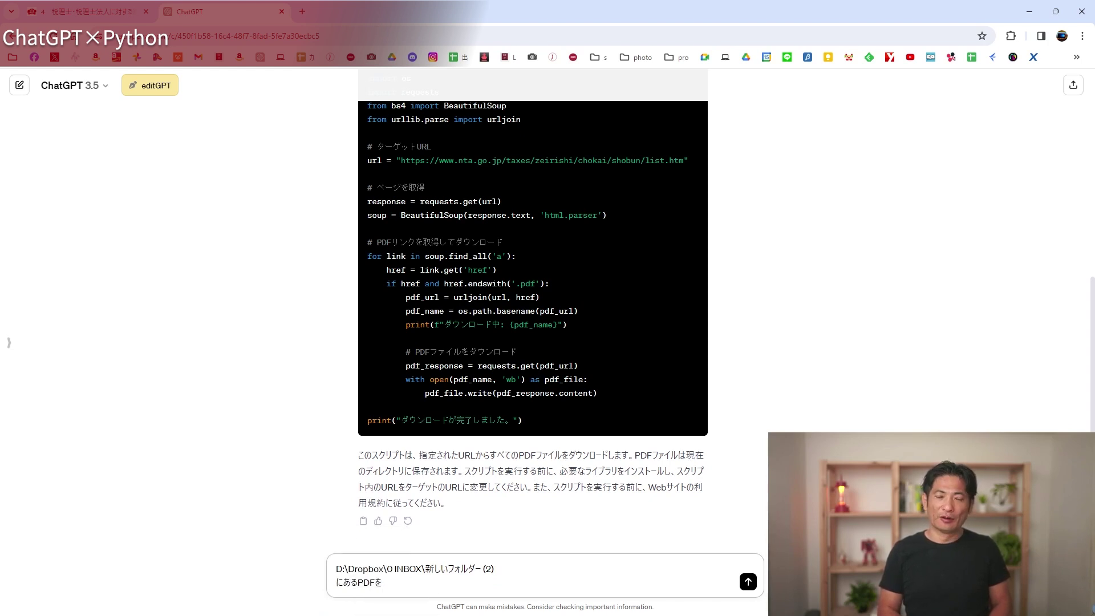
Finish the request with '結合して、1つのテキストファイルに' and send it
type("てき")
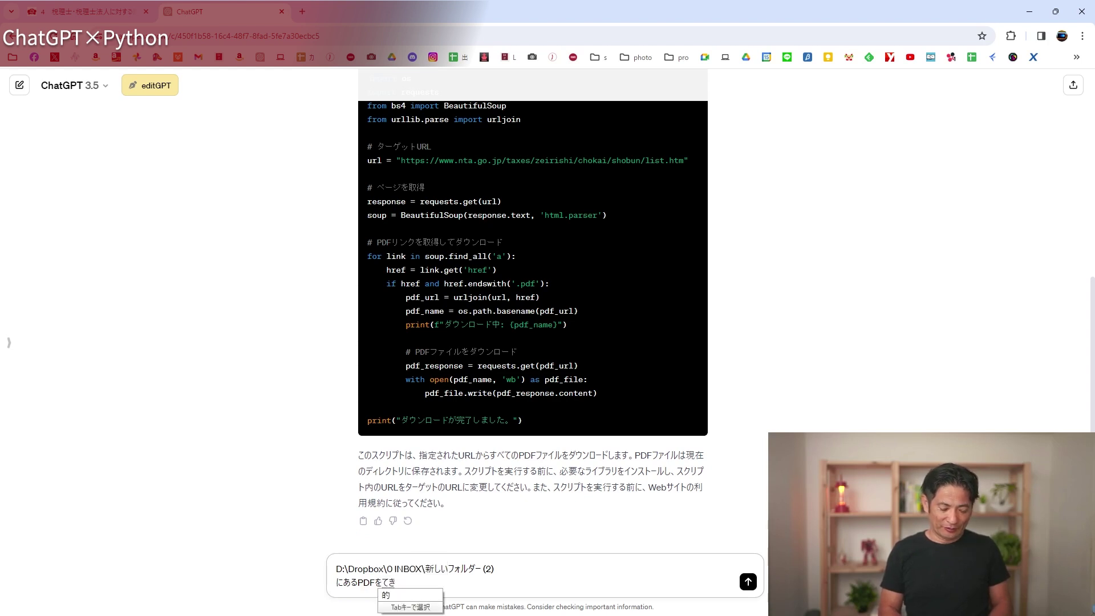
type("すとふぁいる")
key("Tab")
type("として")
key("Return")
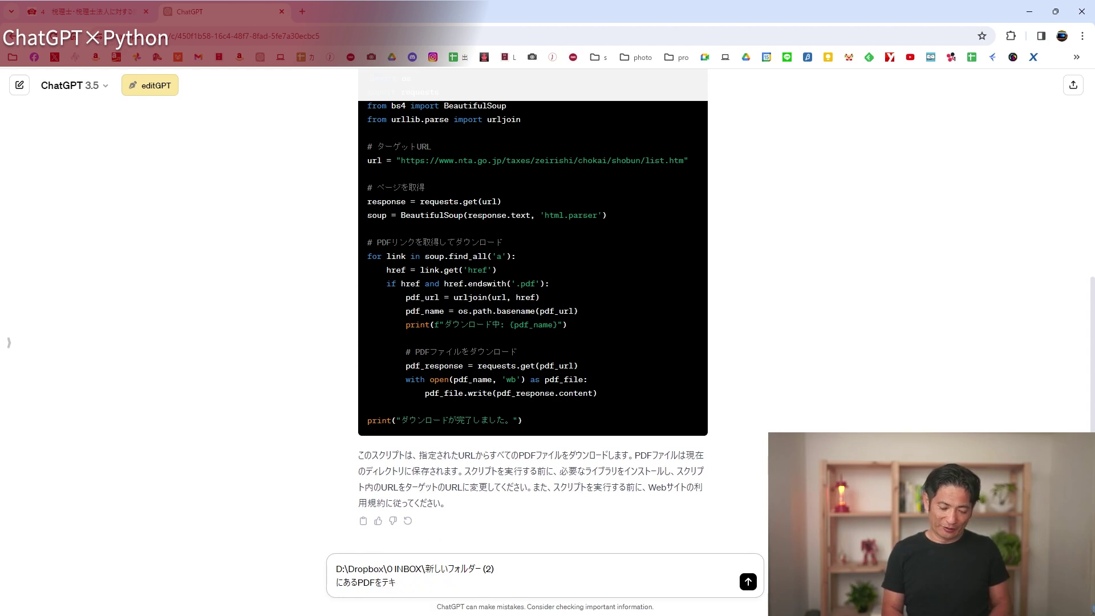
type("結合して、てきすと")
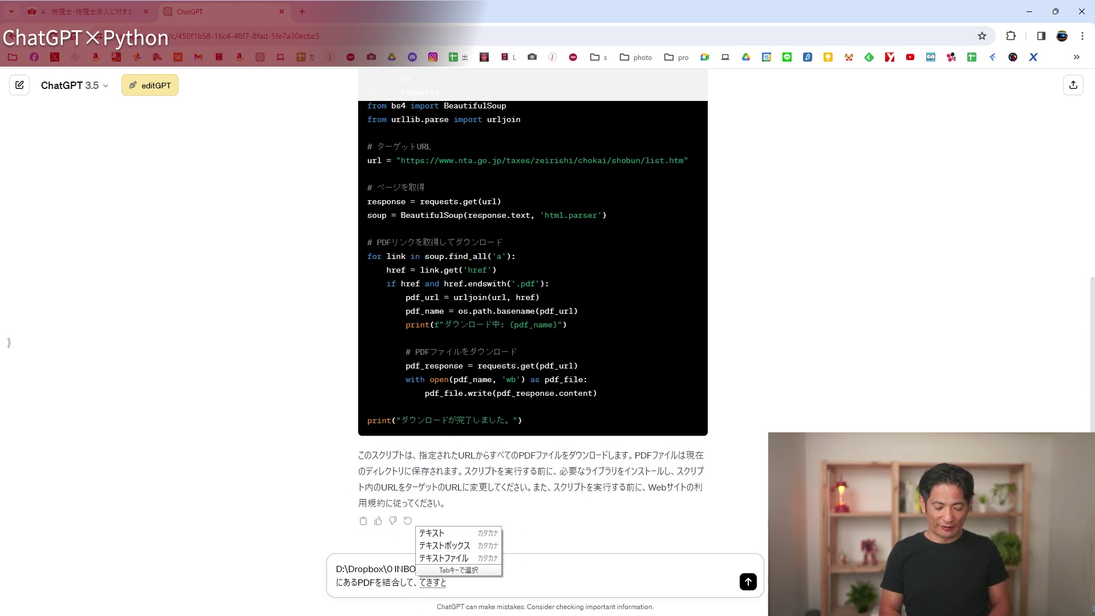
key("BackSpace")
key("BackSpace")
key("BackSpace")
key("BackSpace")
type("1つのてk")
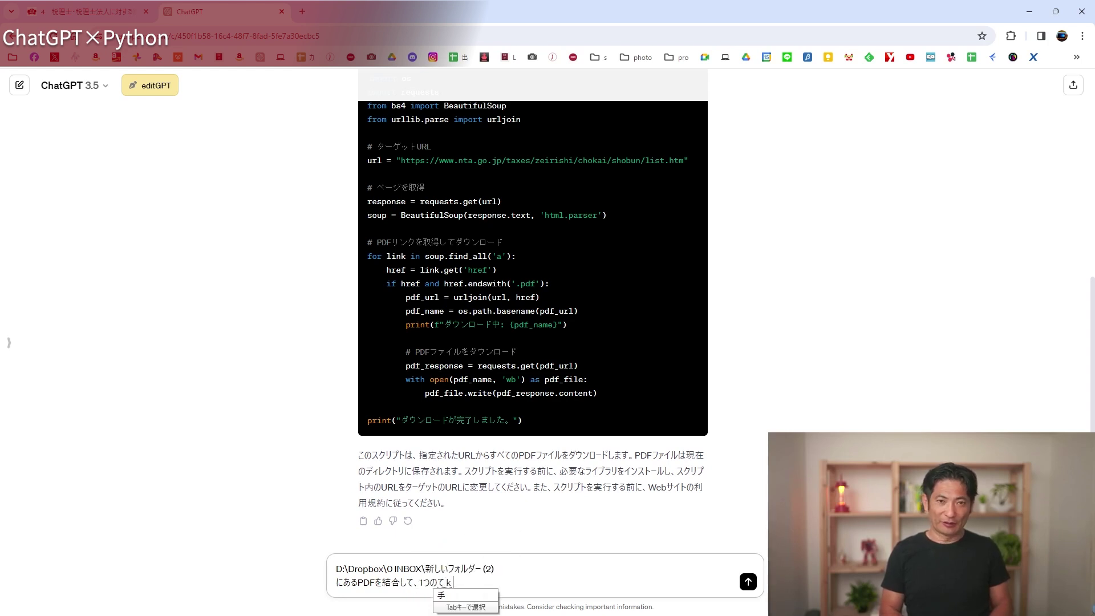
type("きすとふぁいるに")
key("space")
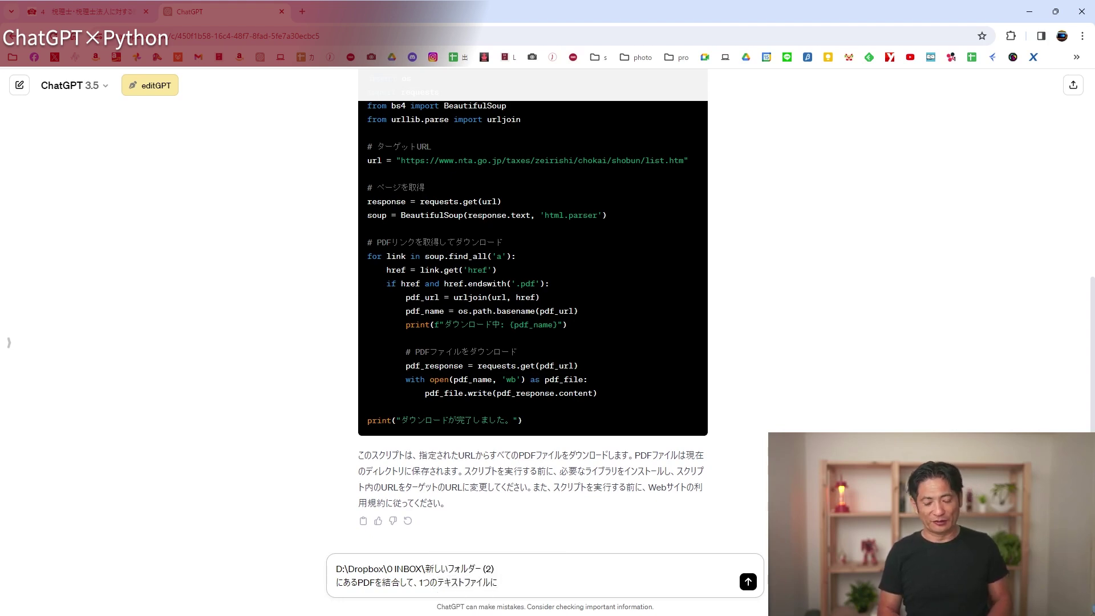
key("Return")
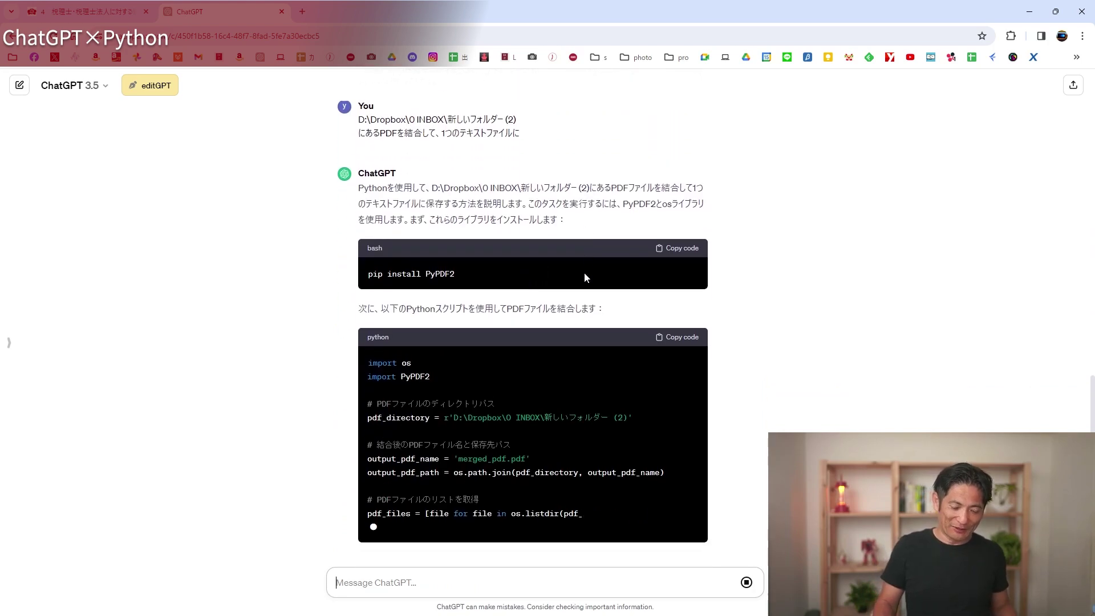
Install PyPDF2 in Command Prompt using the reply's pip install command
scroll(584, 273, "up", 5)
scroll(584, 272, "up", 5)
scroll(584, 272, "up", 5)
scroll(525, 306, "down", 6)
scroll(525, 307, "down", 7)
scroll(524, 307, "down", 5)
scroll(525, 307, "up", 1)
scroll(525, 307, "up", 5)
scroll(525, 306, "up", 1)
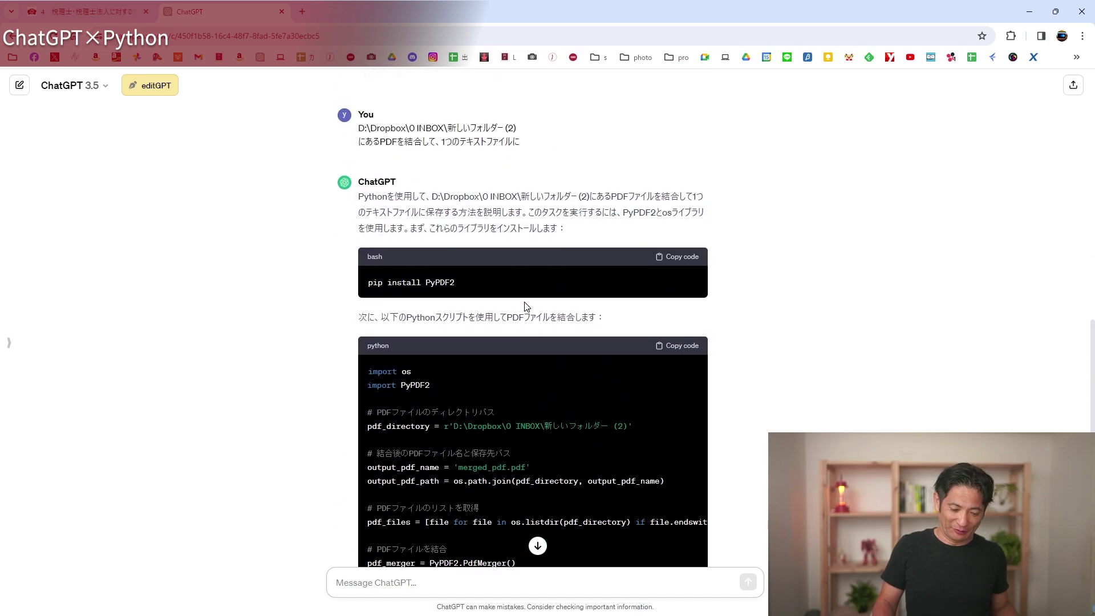
left_click(679, 258)
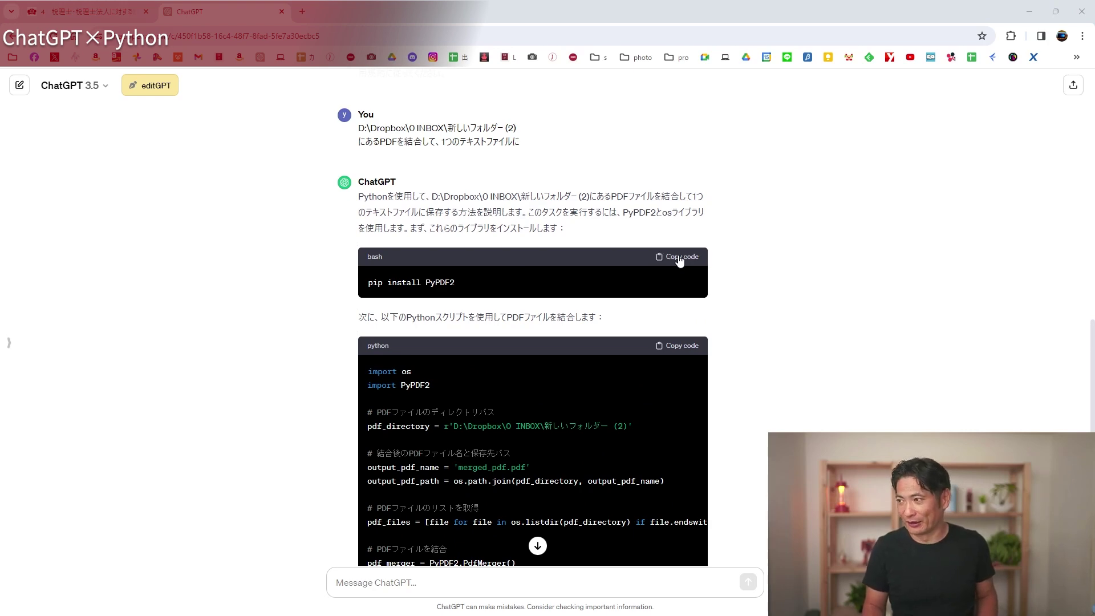
key("alt+Tab")
key("ctrl+v")
key("Return")
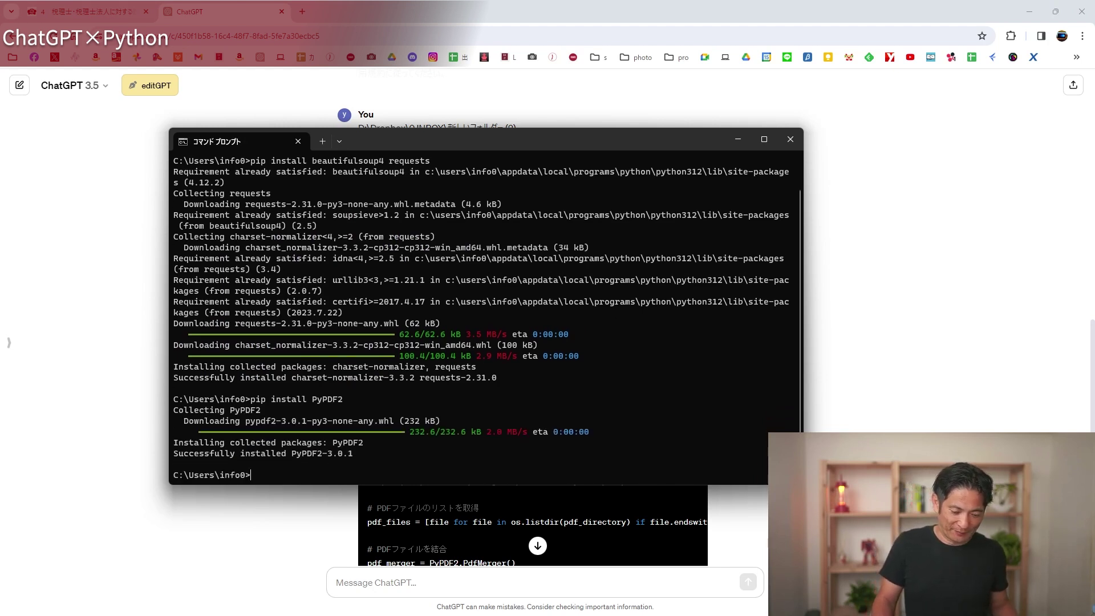
Copy ChatGPT's PDF-merging Python script and return to the IDLE editor
left_click(491, 500)
left_click(683, 349)
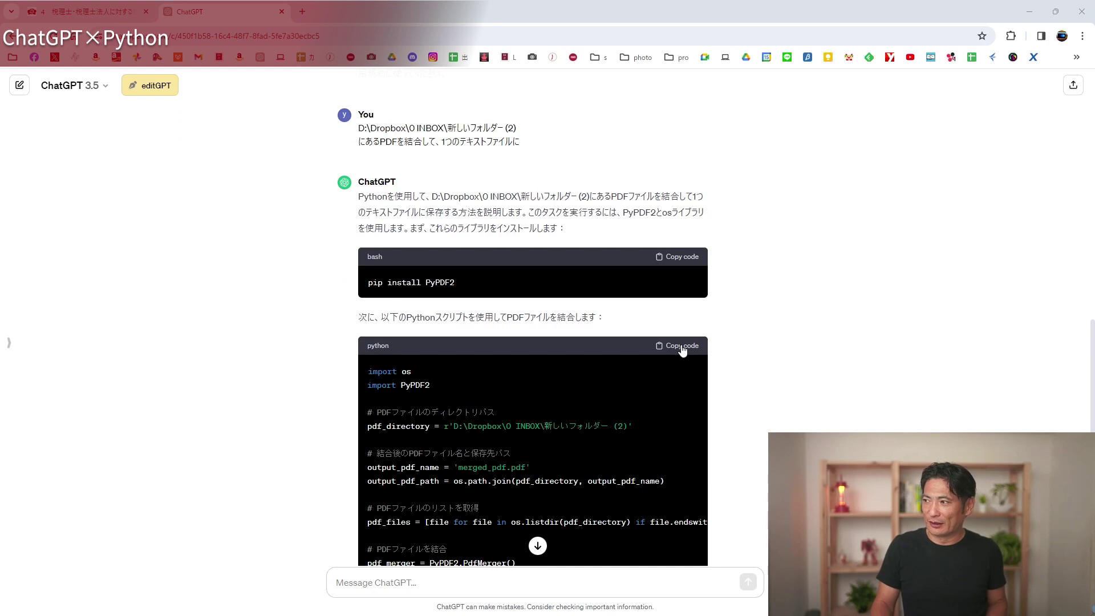
key("alt+Tab")
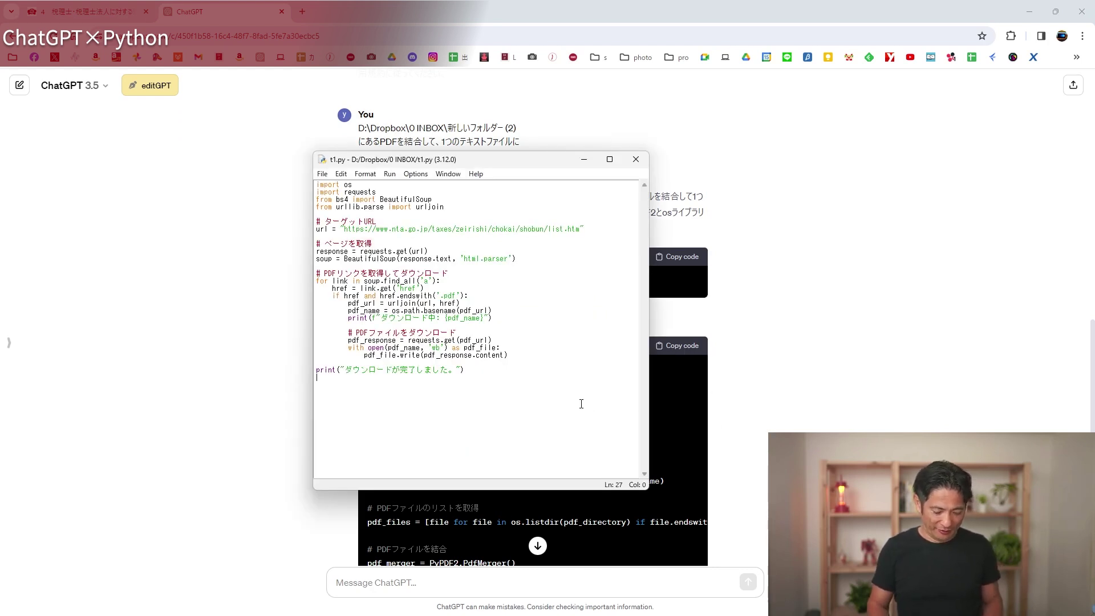
Run the pasted merge script in a new IDLE window, saving it as t2.py
key("F5")
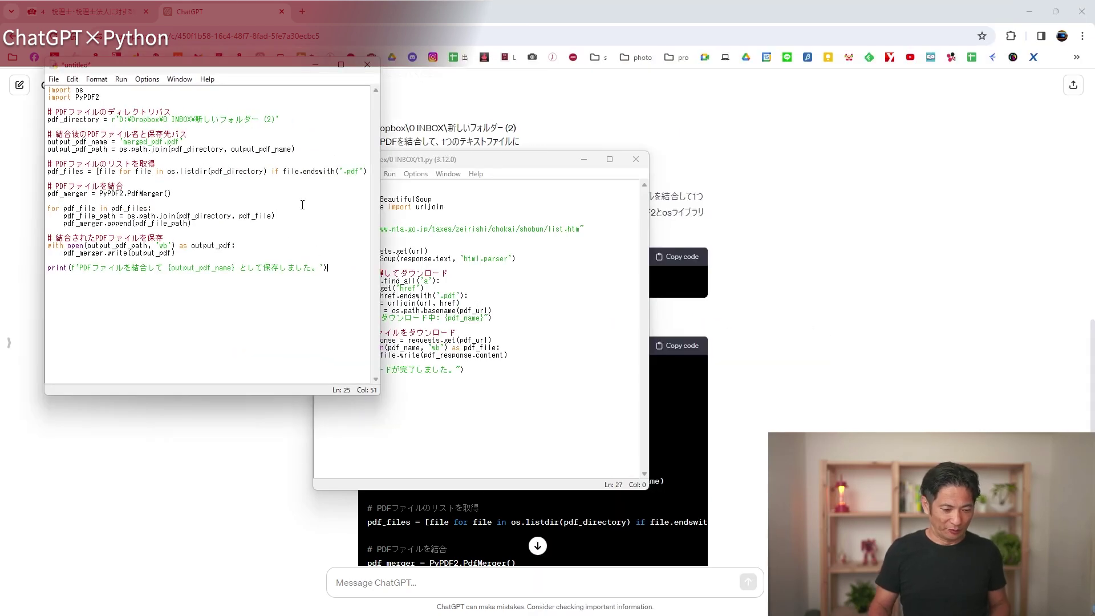
key("F5")
left_click(532, 355)
type("t2")
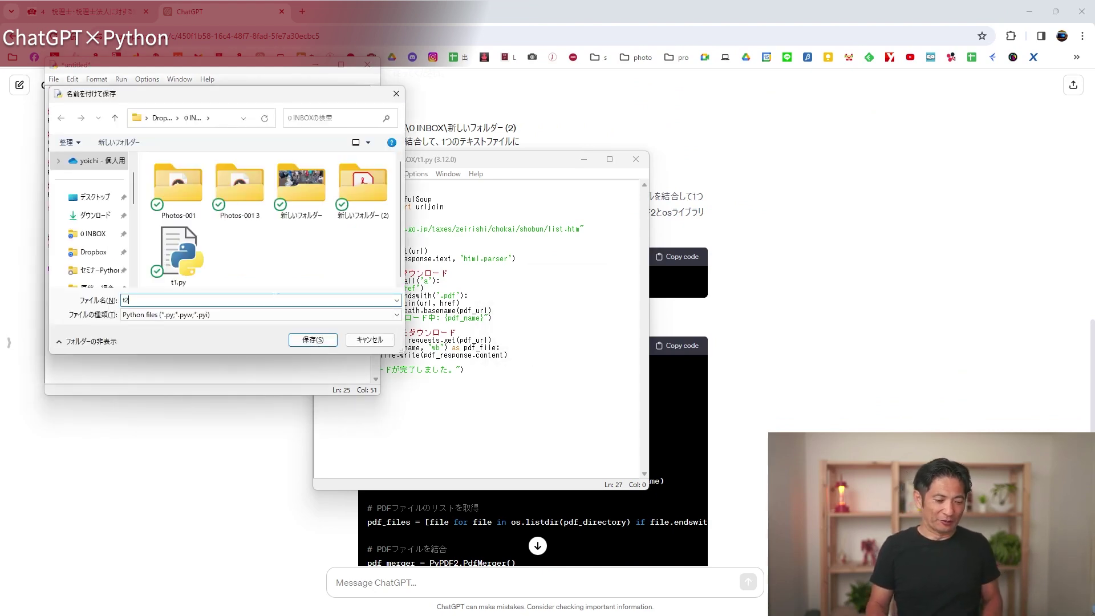
key("Escape")
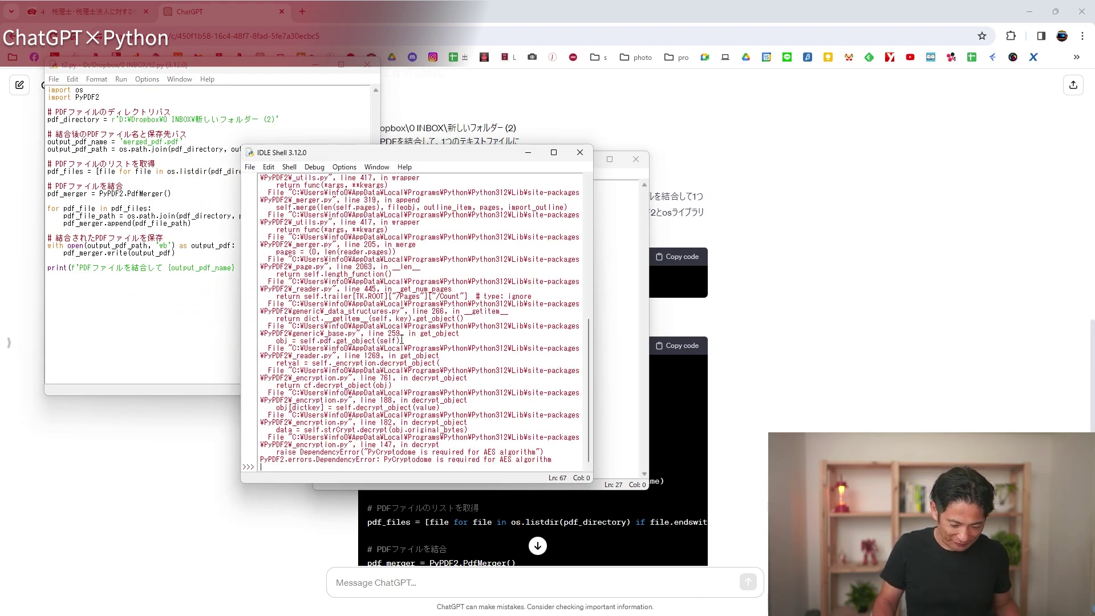
Copy the 'PyCryptodome is required for AES algorithm' traceback lines from the IDLE Shell
scroll(401, 340, "up", 3)
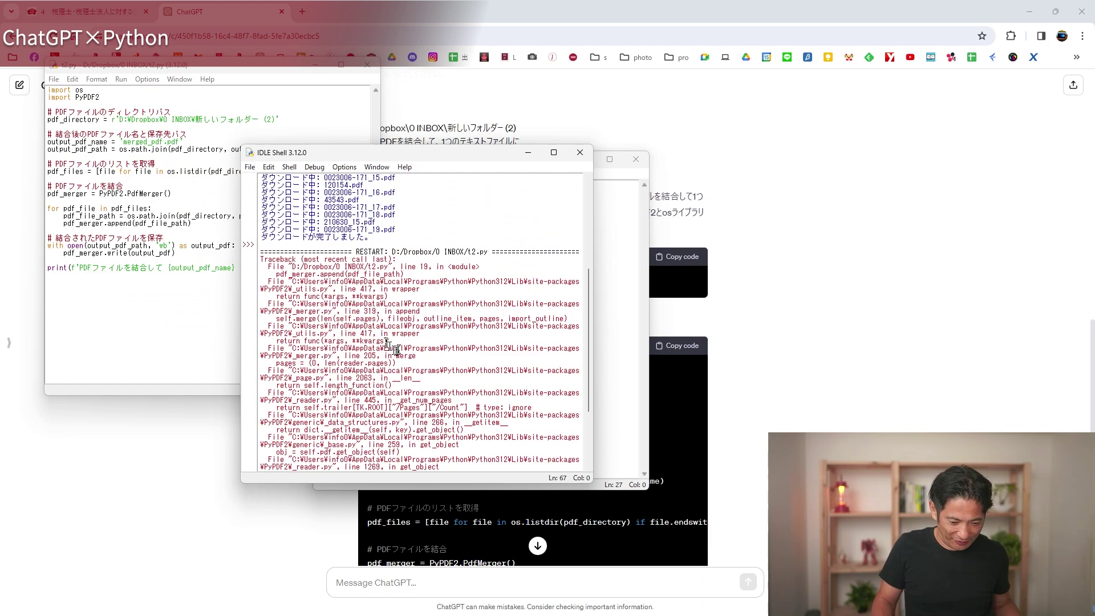
scroll(410, 383, "down", 3)
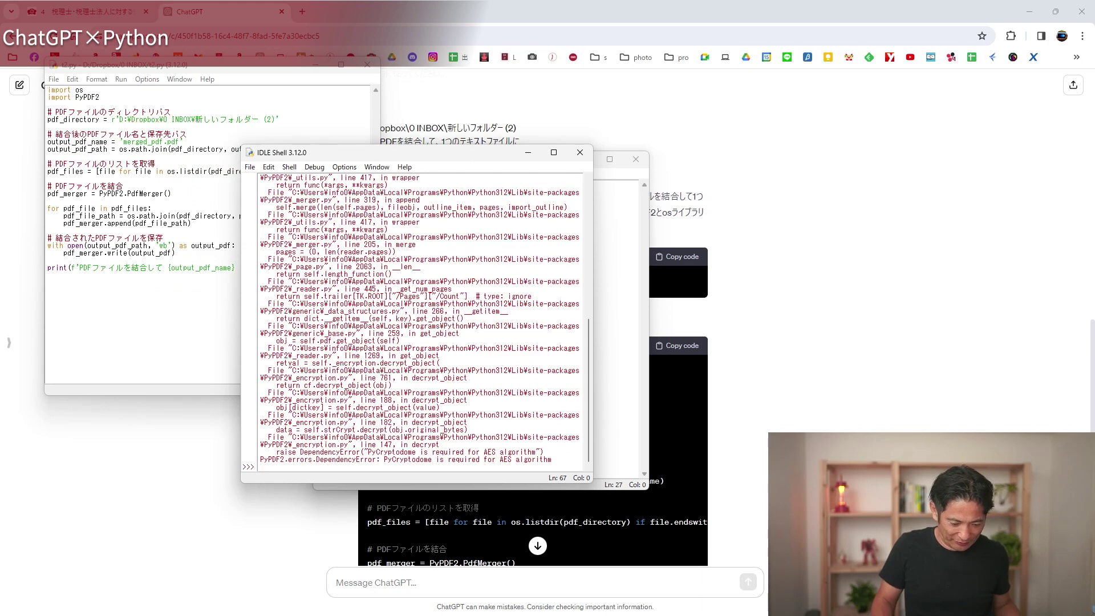
left_click_drag(558, 458, 220, 447)
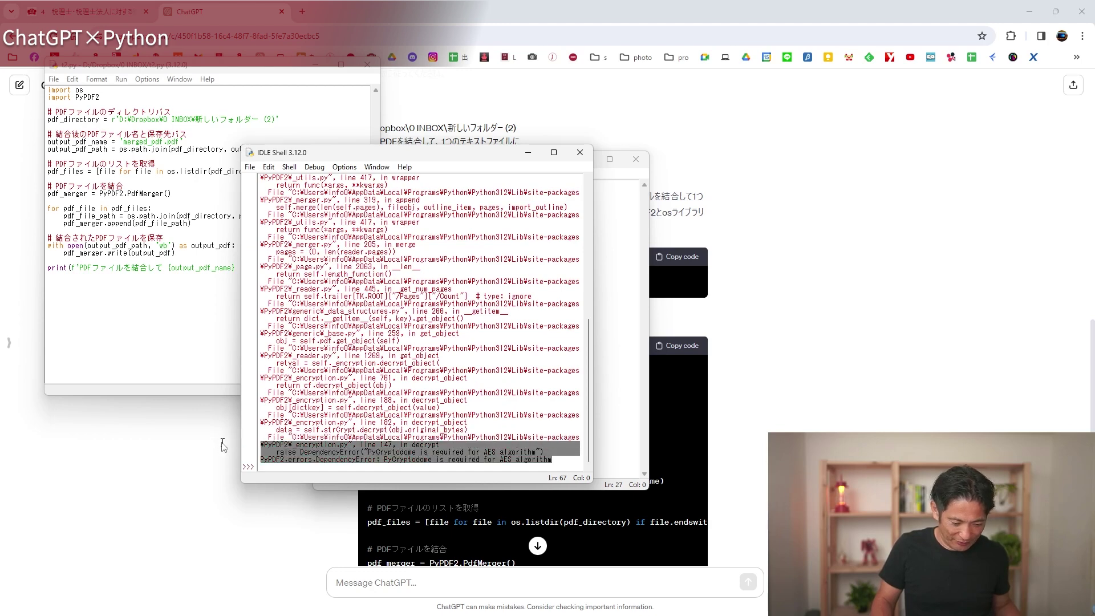
key("ctrl+c")
key("alt+Tab")
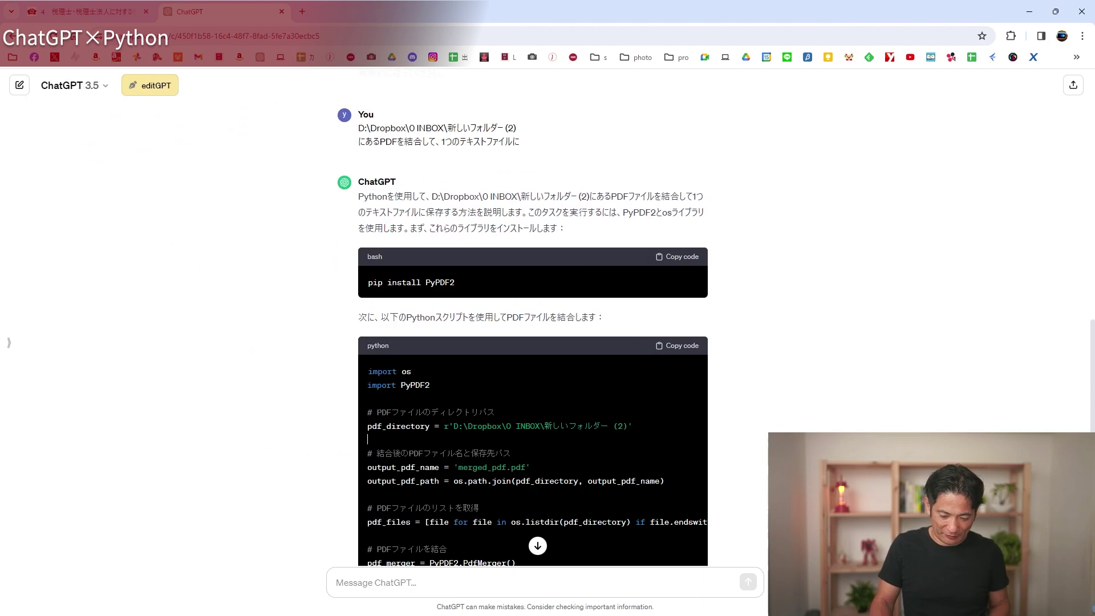
Send the PyCryptodome error to ChatGPT and copy its 'pip install pycryptodome' command
key("ctrl+v")
key("Return")
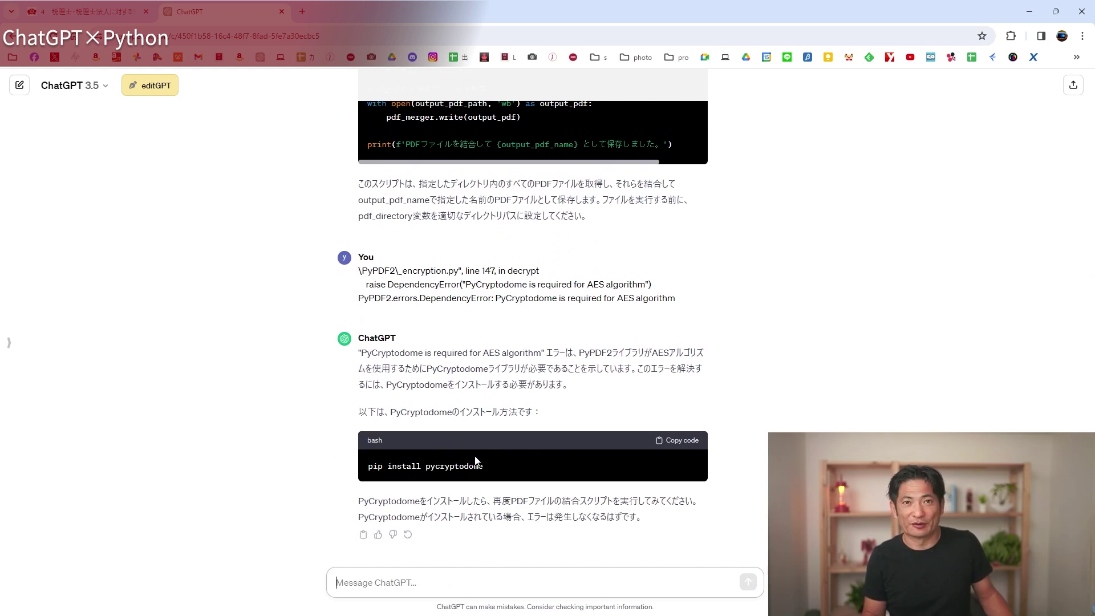
left_click(668, 446)
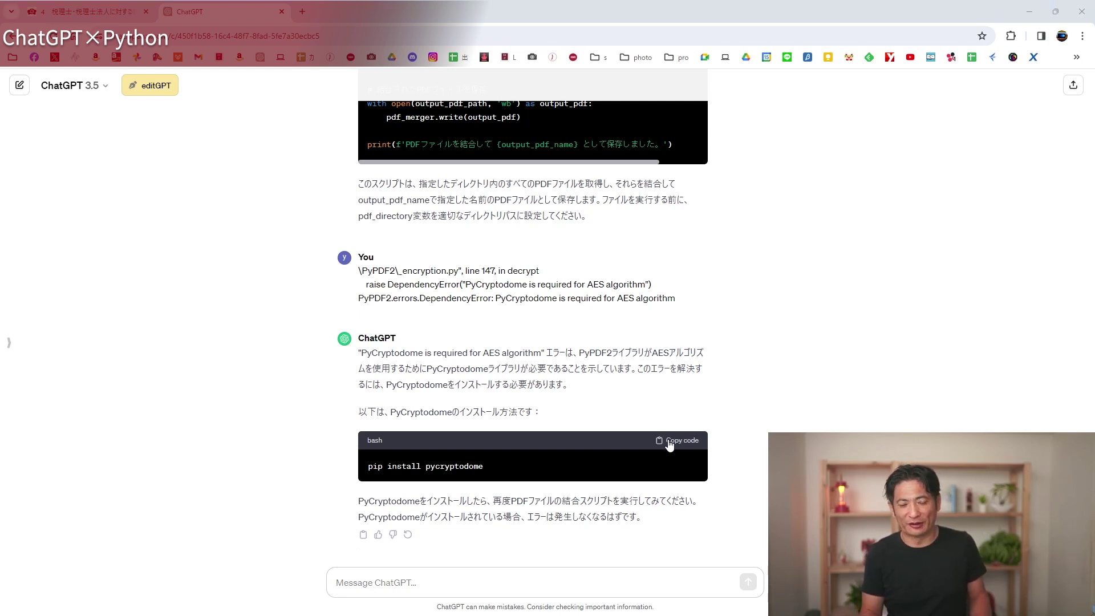
key("alt+Tab")
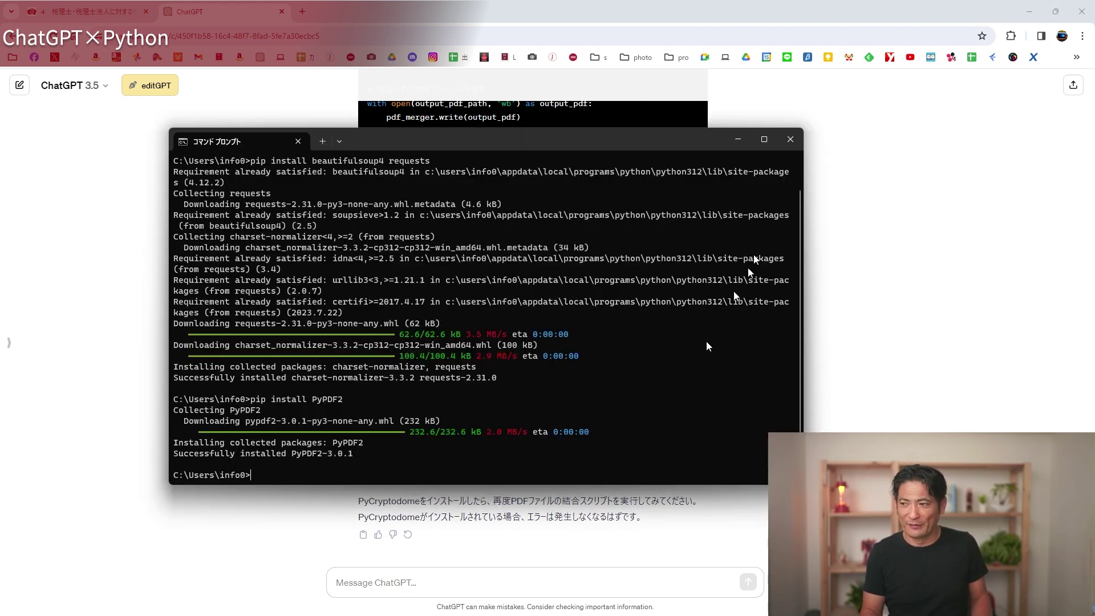
Install pycryptodome 3.19.0 by running the copied pip command in Command Prompt
key("ctrl+v")
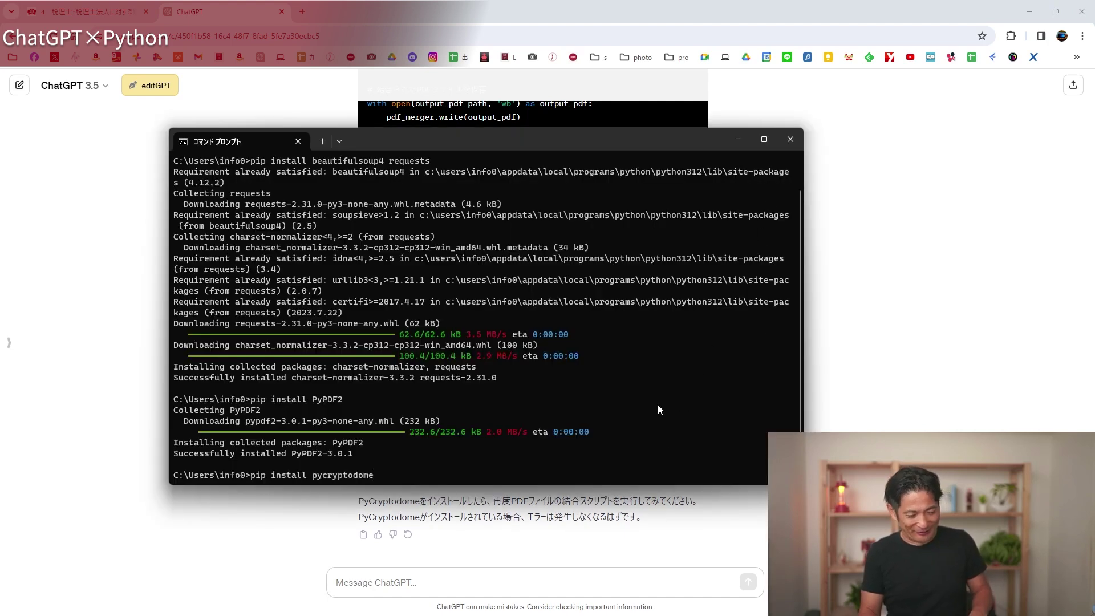
key("Return")
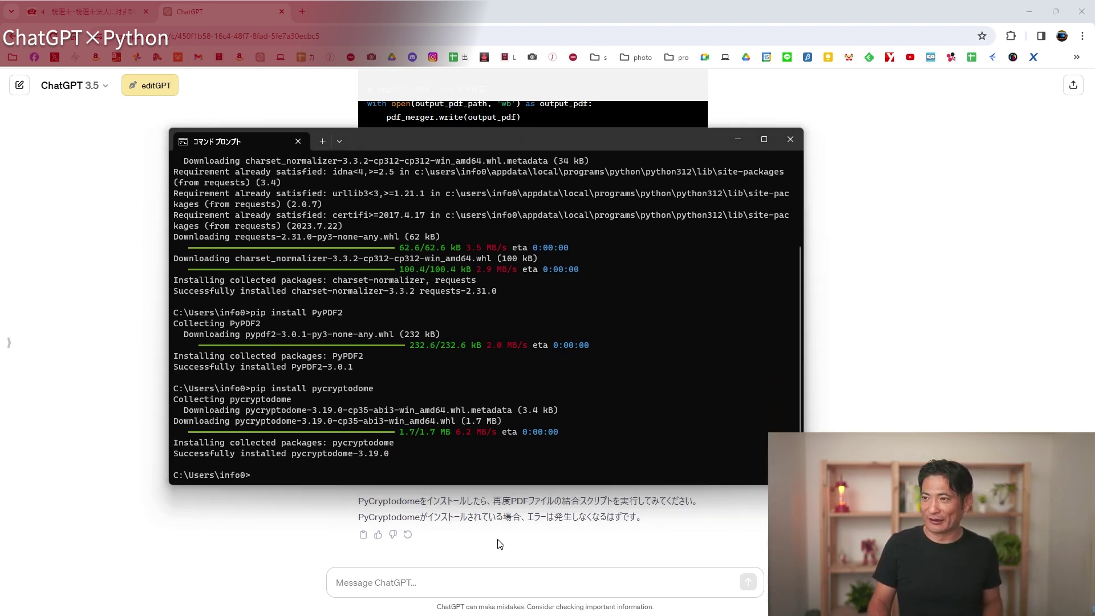
key("alt+Tab")
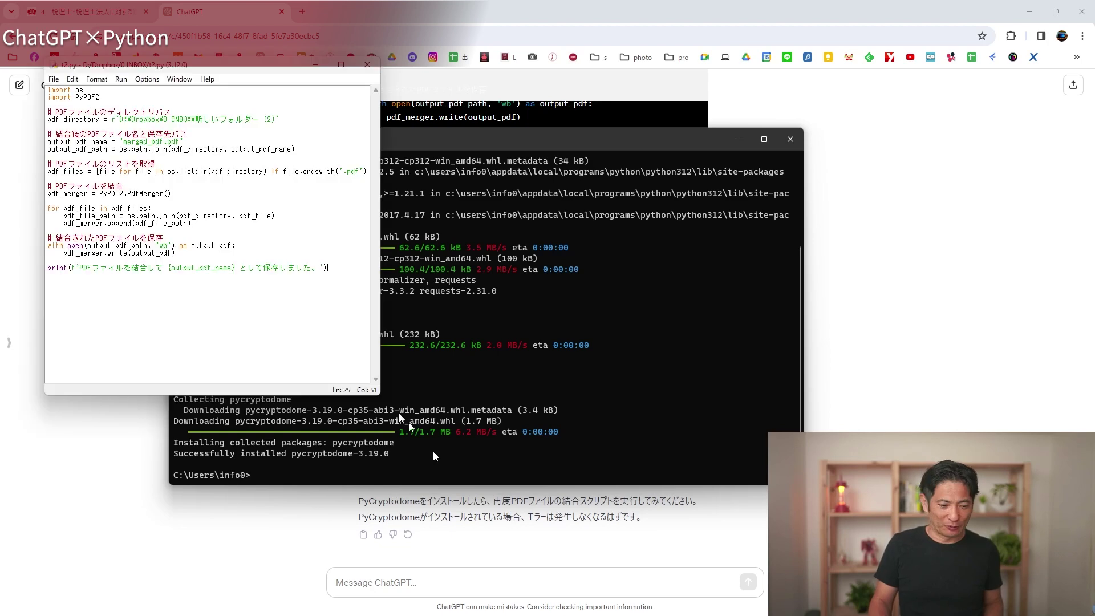
Rerun t2.py to create merged_pdf.pdf and page through the combined disciplinary records
key("F5")
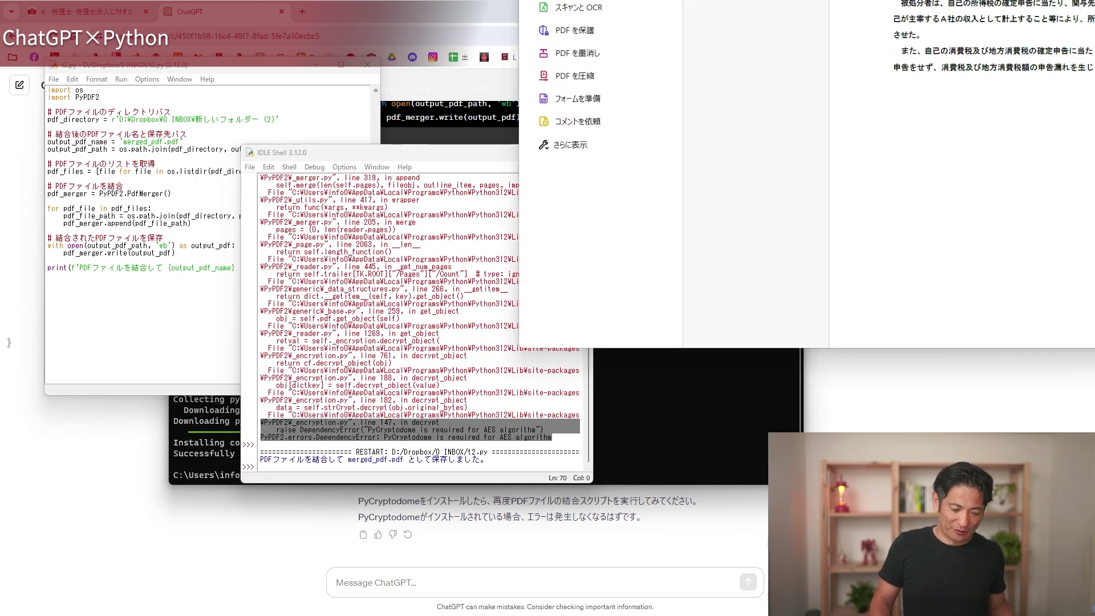
key("Right")
key("Right")
key("Right")
key("Right")
key("Right")
key("Right")
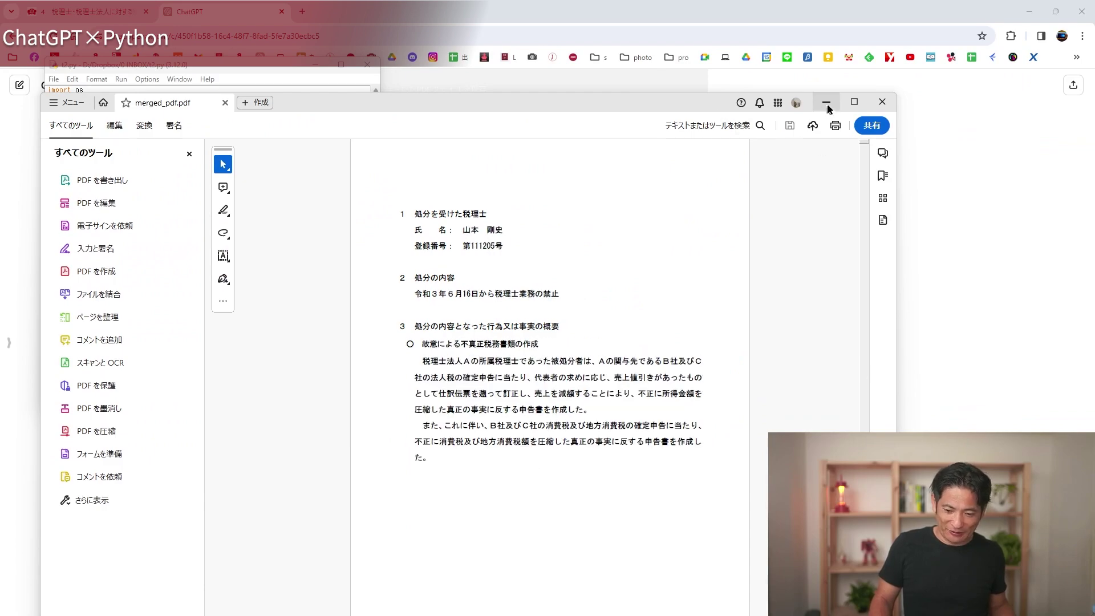
left_click(827, 103)
left_click(832, 257)
scroll(593, 401, "up", 2)
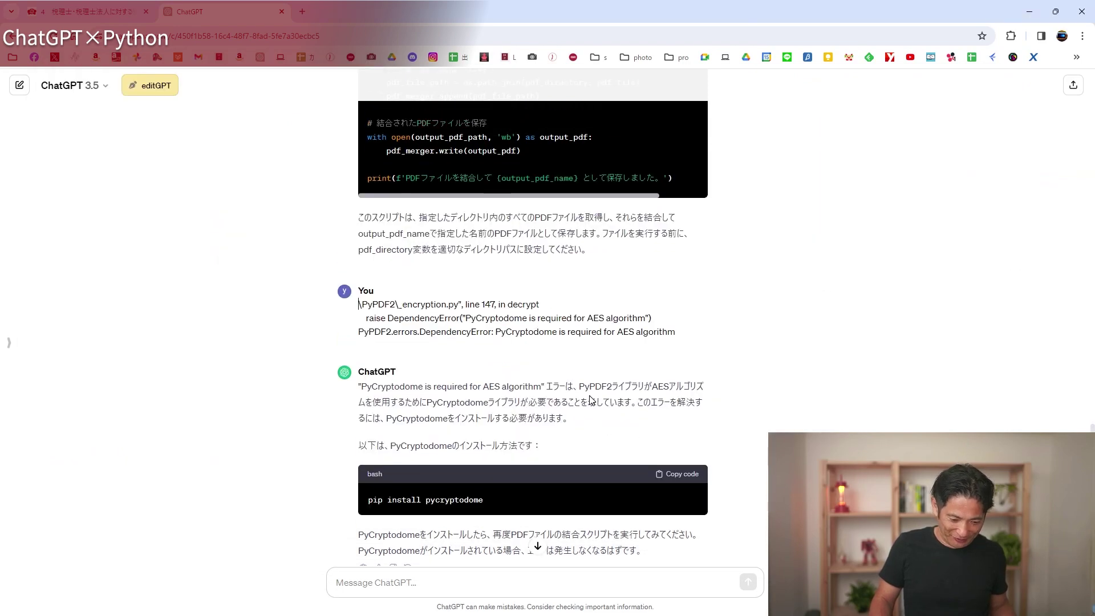
Edit the earlier merge request to end with 変換 and resubmit it
scroll(591, 399, "up", 8)
scroll(590, 395, "up", 4)
scroll(590, 395, "up", 3)
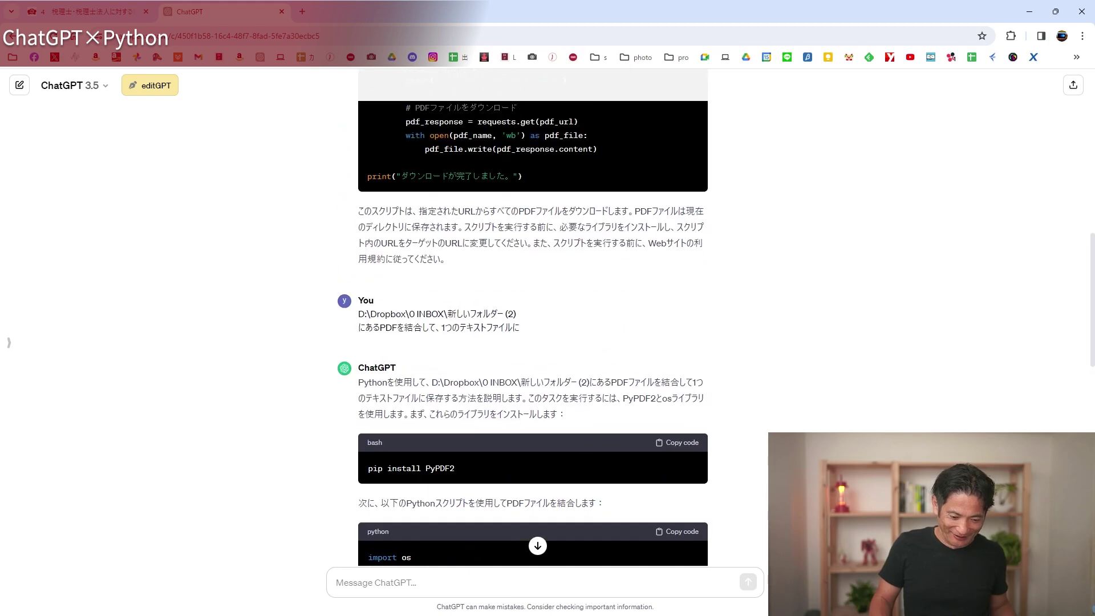
left_click(363, 346)
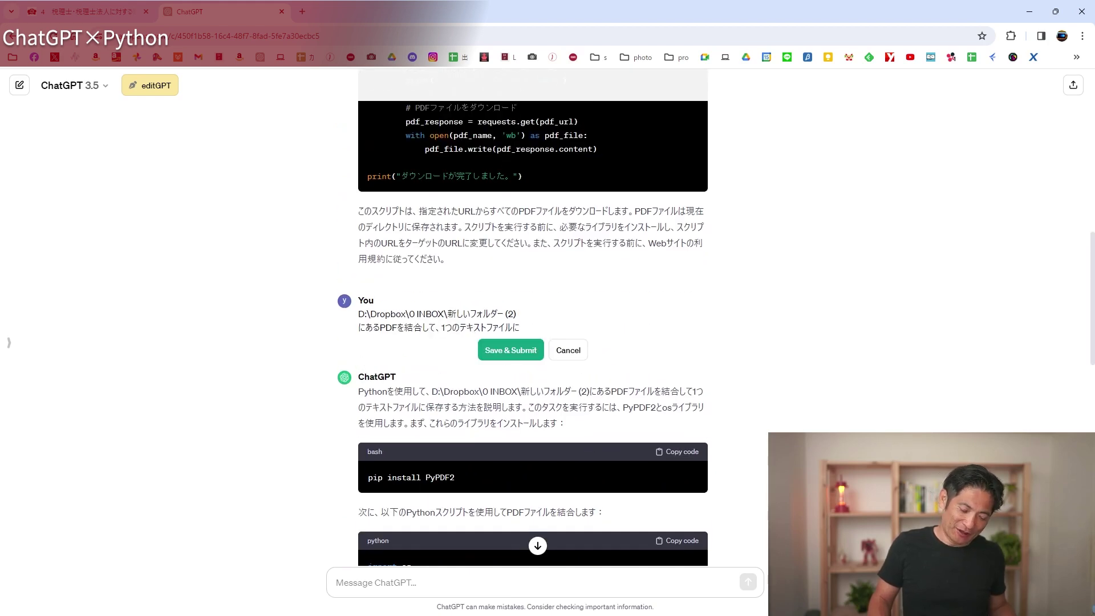
type("hehenkan")
key("space")
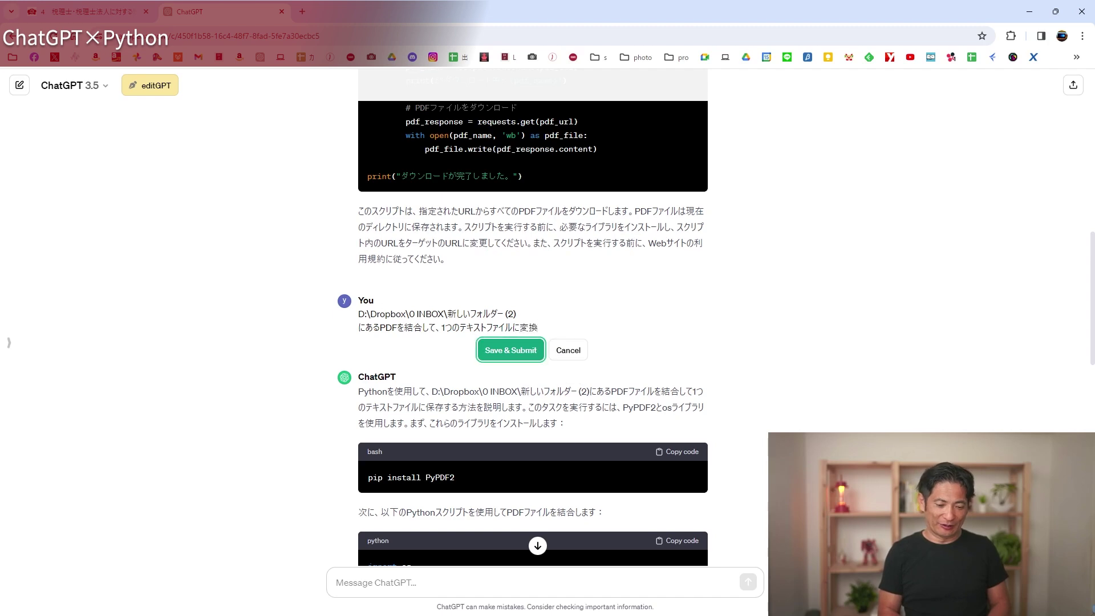
left_click(516, 350)
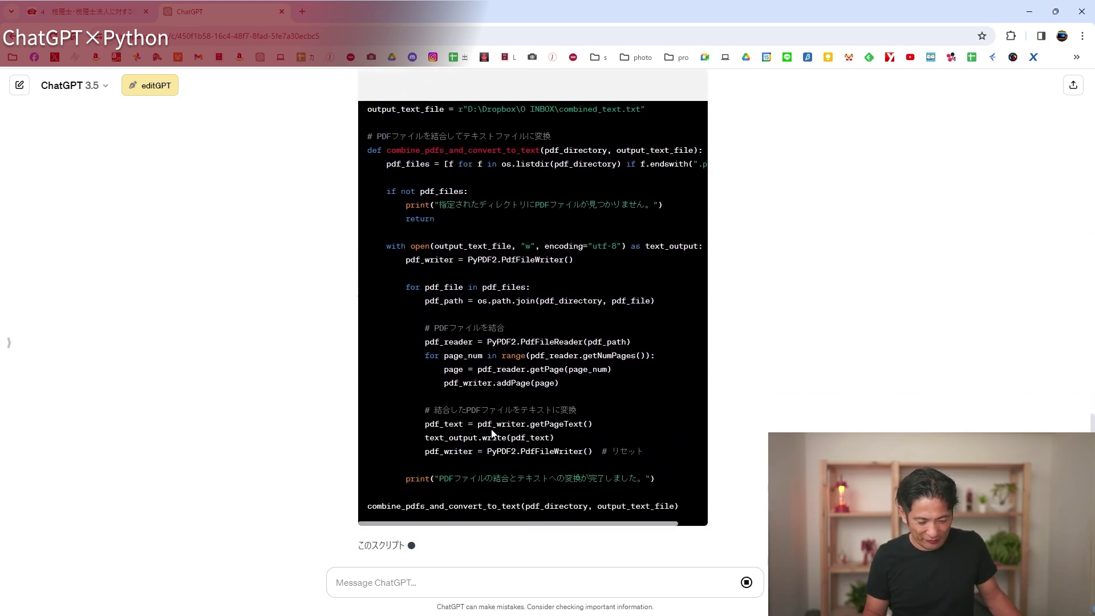
Review ChatGPT's new script that writes the merged PDFs to combined_text.txt
scroll(492, 433, "up", 7)
scroll(491, 434, "down", 4)
scroll(491, 434, "down", 6)
scroll(642, 325, "up", 2)
scroll(644, 322, "up", 7)
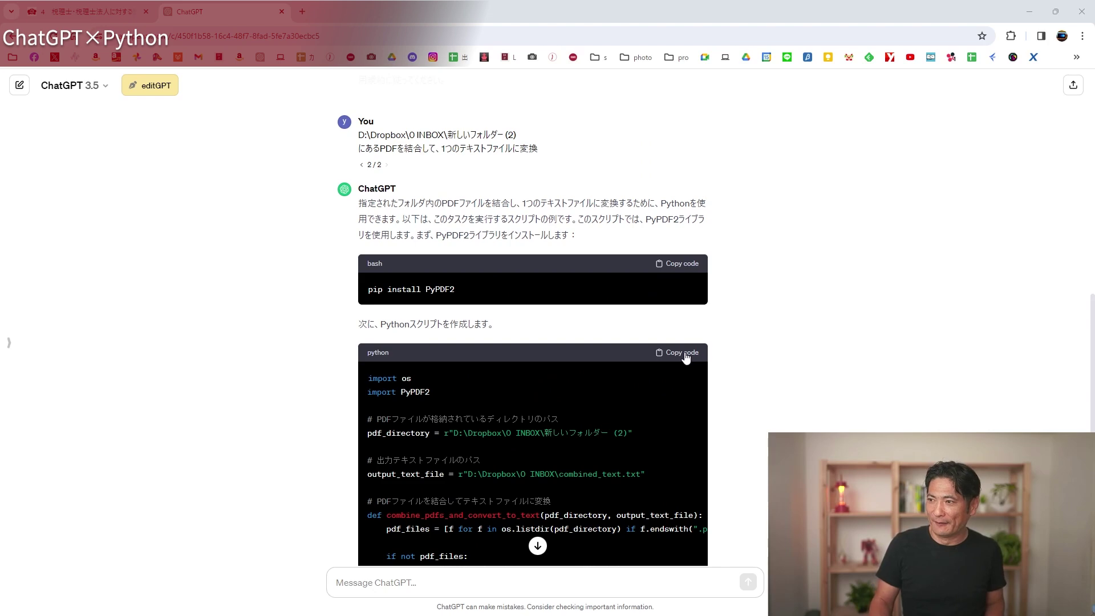
key("alt+Tab")
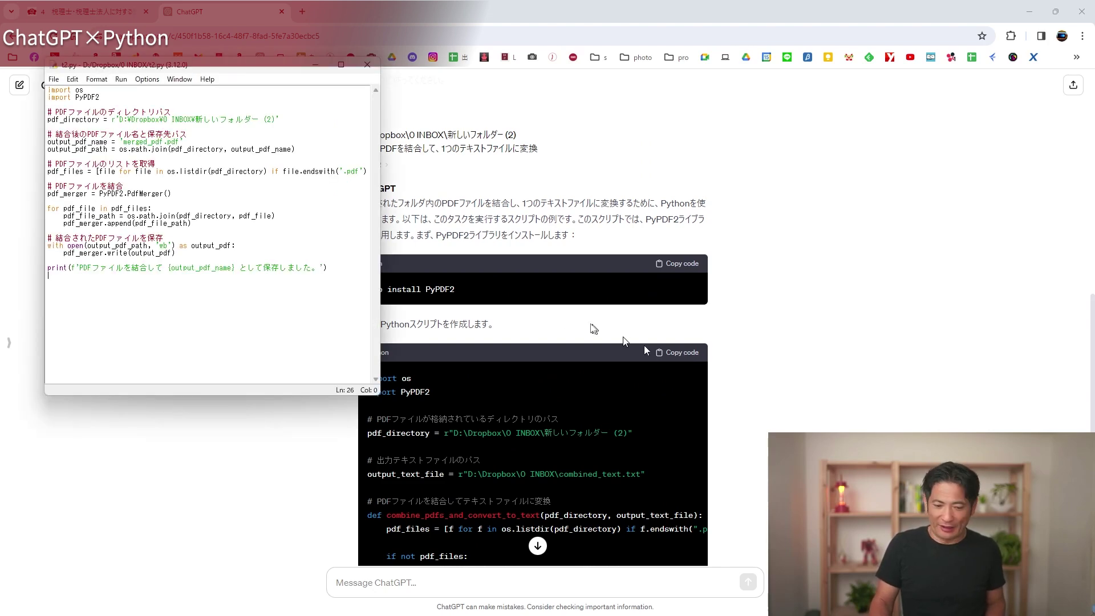
Replace t2.py's code with ChatGPT's PDF-to-text combining script, then save and run it
left_click(452, 234)
key("ctrl+a")
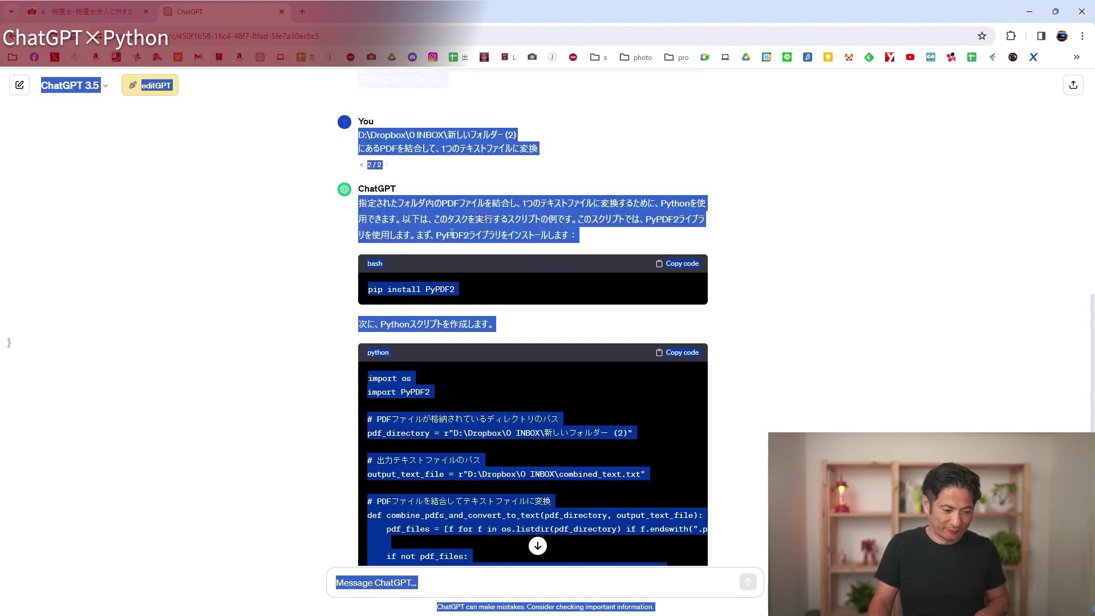
key("alt+Tab")
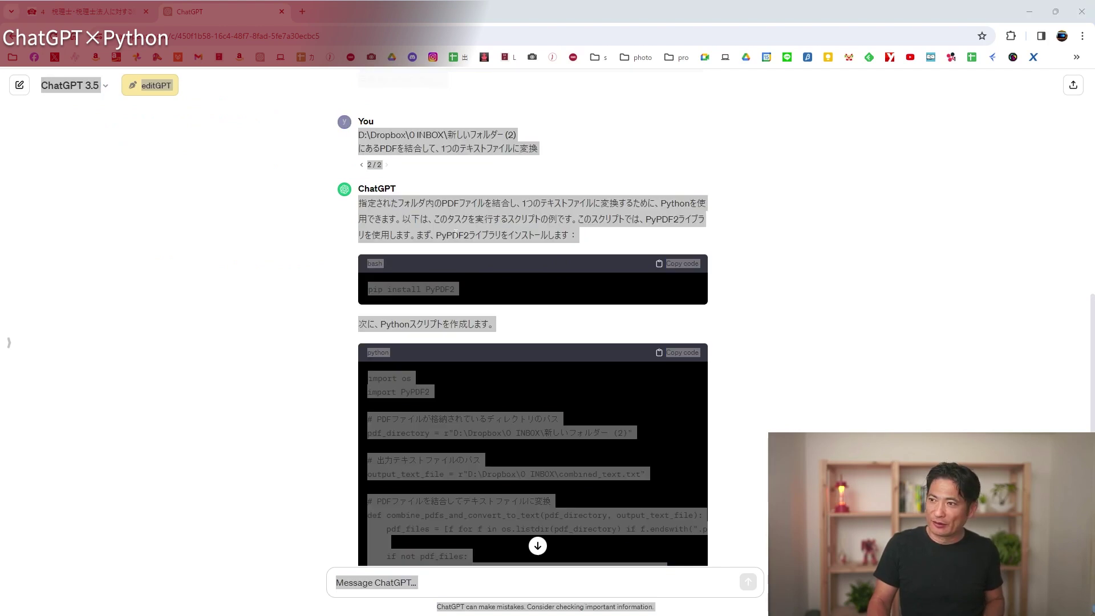
key("ctrl+a")
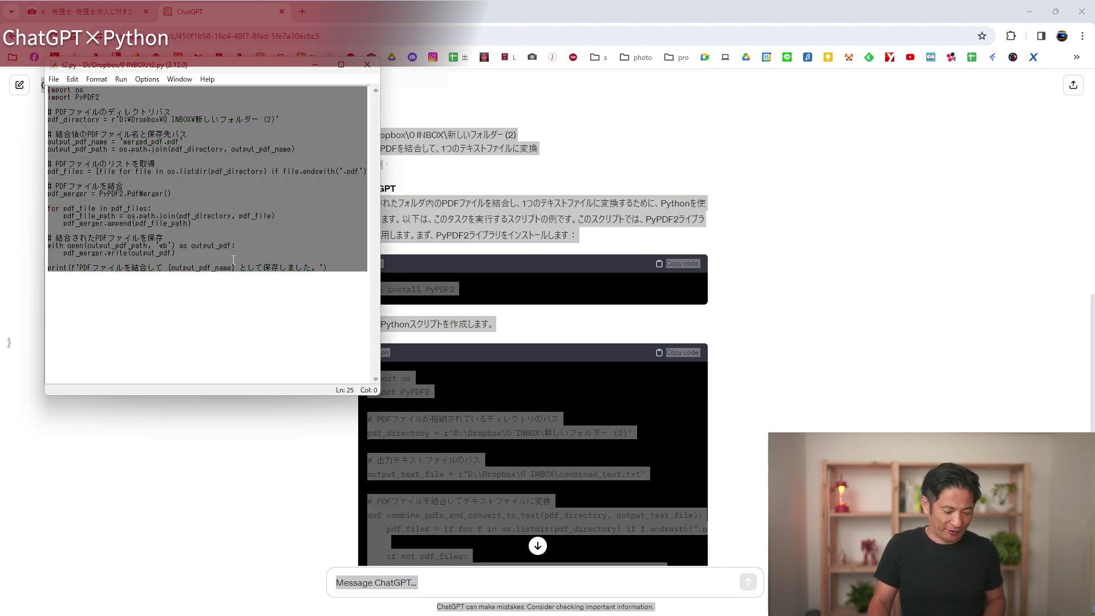
type("import os import PyPDF2  # PDFファイルが格納されているディレクトリのパス pdf_directory = r\"D:\\Dropbox\\0 INBOX\\新しいフォルダー (2)\"  # 出力テキストファイルのパス output_text_file = r\"D:\\Dropbox\\0 INBOX\\combined_text.txt\"  # PDFファイルを結合してテキストファイルに変換 def combine_pdfs_and_convert_to_text(pdf_directory, output_text_file):     pdf_files = [f for f in os.listdir(pdf_directory) if f.endswith(\".pdf\")]      if not pdf_files:         print(\"指定されたディレクトリにPDFファイルが見つかりません。\")         return      with open(output_text_file, \"w\", encoding=\"utf-8\") as text_output:         pdf_writer = PyPDF2.PdfFileWriter()          for pdf_file in pdf_files:             pdf_path = os.path.join(pdf_directory, pdf_file)              # PDFファイルを結合             pdf_reader = PyPDF2.PdfFileReader(pdf_path)             for page_num in range(pdf_reader.getNumPages()):                 page = pdf_reader.getPage(page_num)                 pdf_writer.addPage(page)              # 結合したPDFファイルをテキストに変換             pdf_text = pdf_writer.getPageText()             text_output.write(pdf_text)             pdf_writer = PyPDF2.PdfFileWriter()  # リセット          print(\"PDFファイルの結合とテキストへの変換が完了しました。\")  combine_pdfs_and_convert_to_text(pdf_directory, output_text_file)")
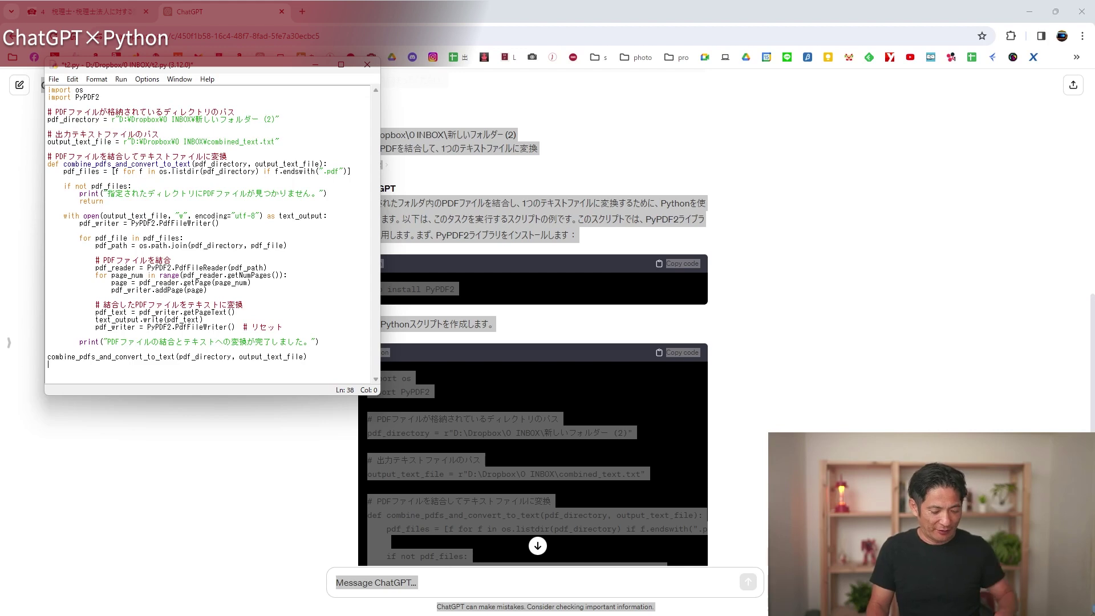
key("F5")
key("Return")
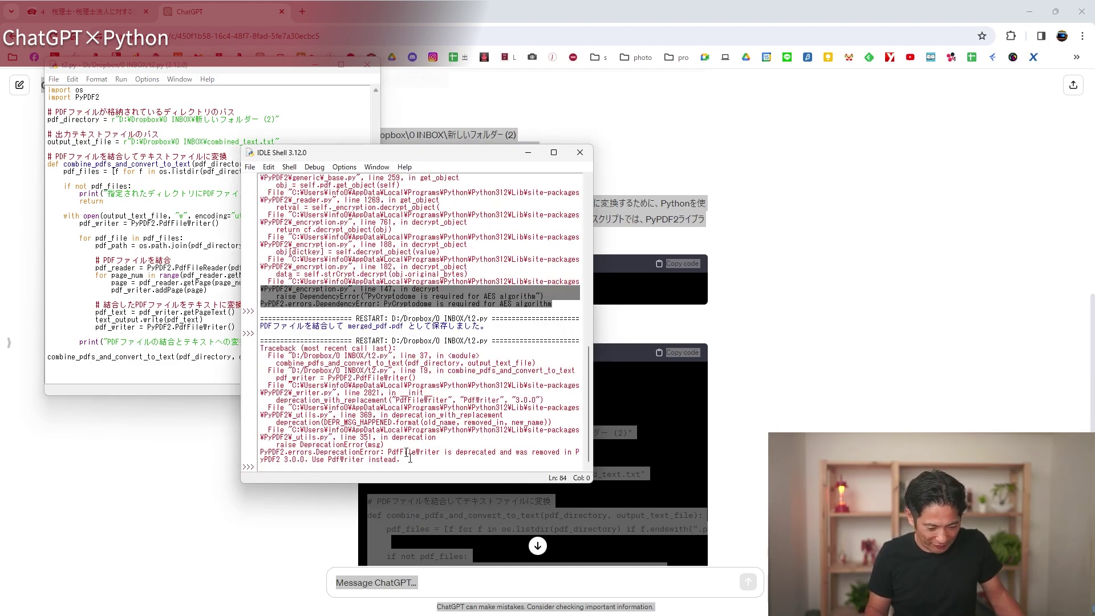
Copy the 'PdfFileWriter is deprecated' DeprecationError lines from the Shell
left_click_drag(400, 460, 262, 454)
key("ctrl+c")
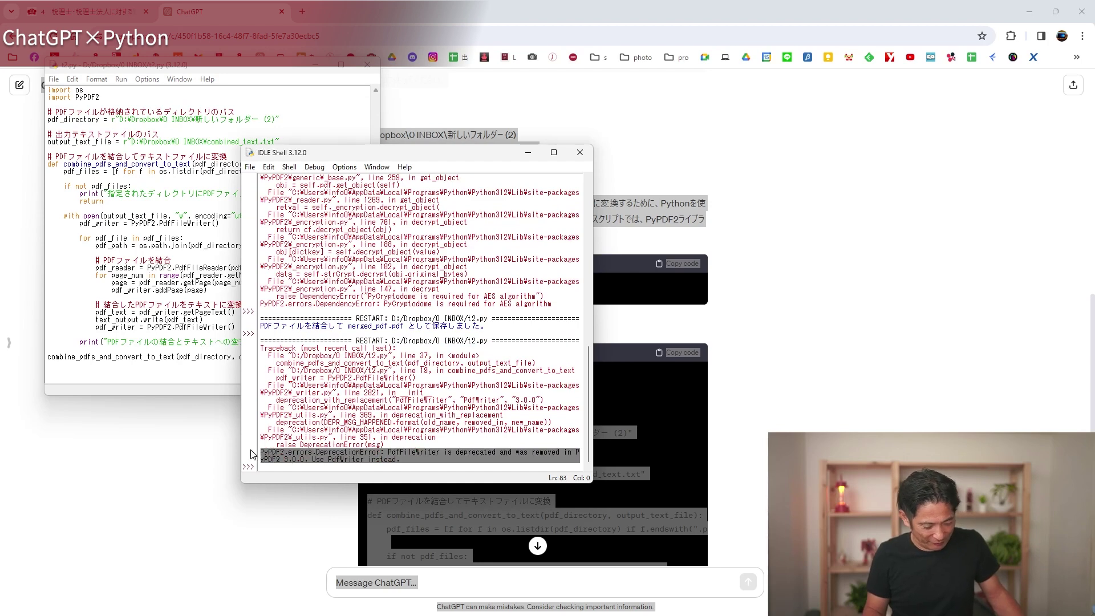
left_click(428, 582)
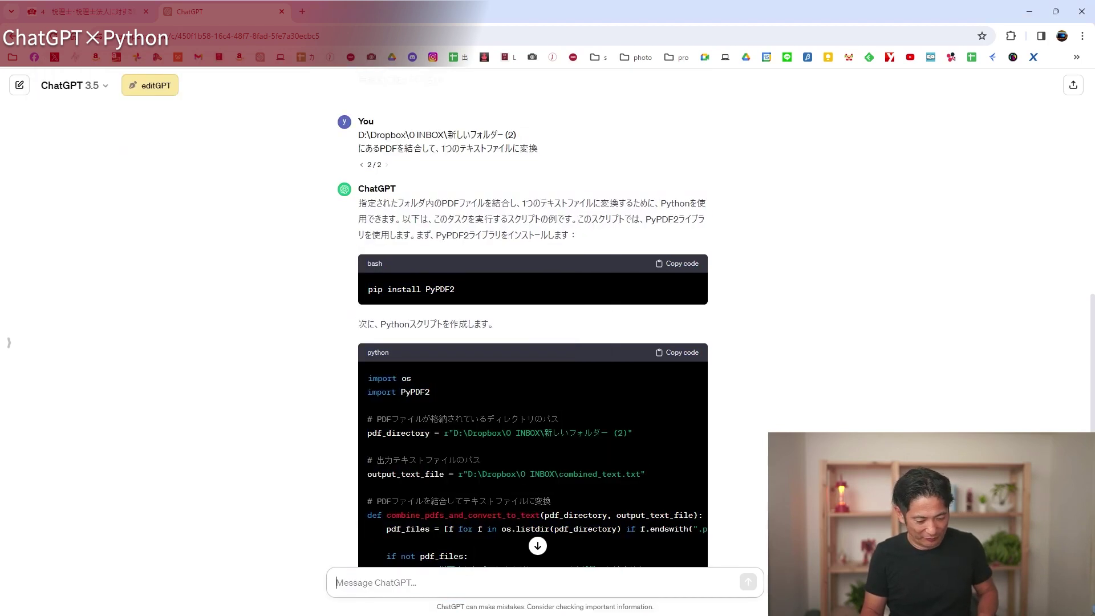
Send the DeprecationError to ChatGPT and copy its revised PdfWriter-based script
key("ctrl+v")
key("Return")
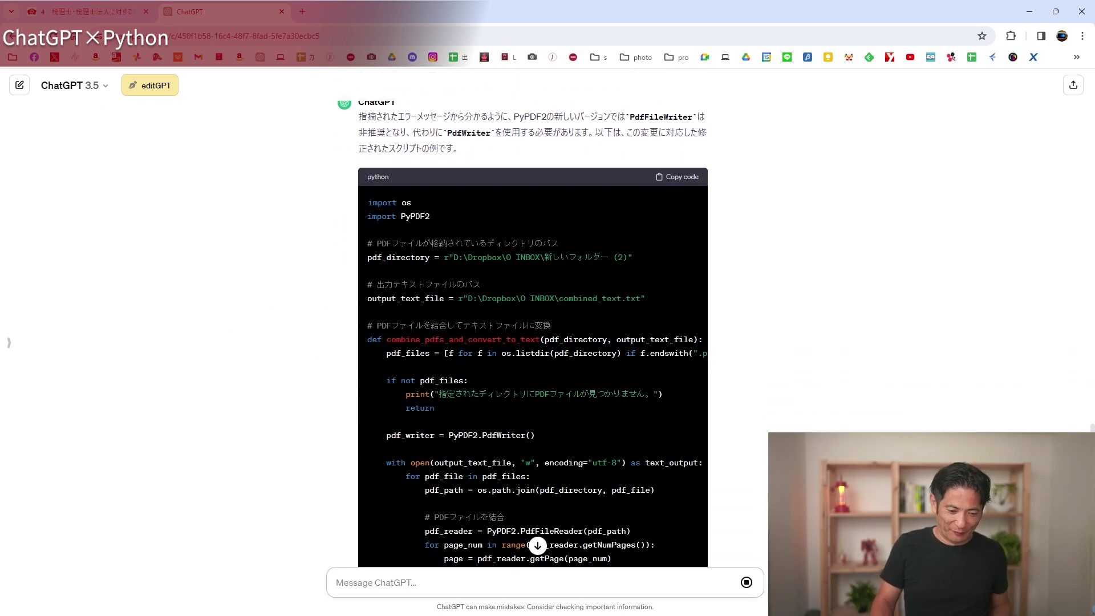
scroll(564, 336, "up", 5)
left_click(683, 230)
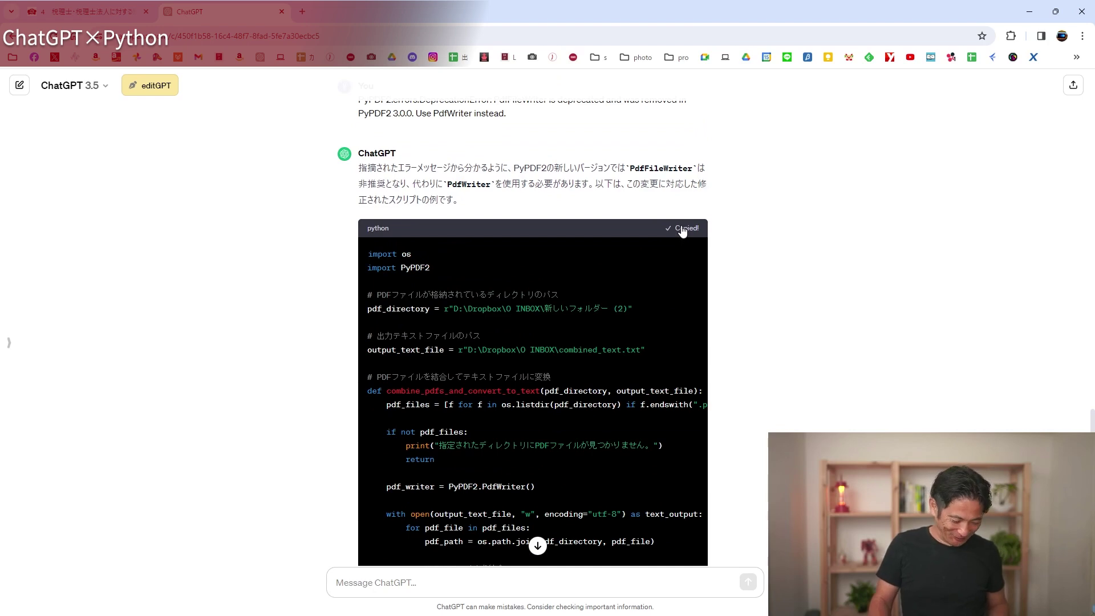
key("alt+Tab")
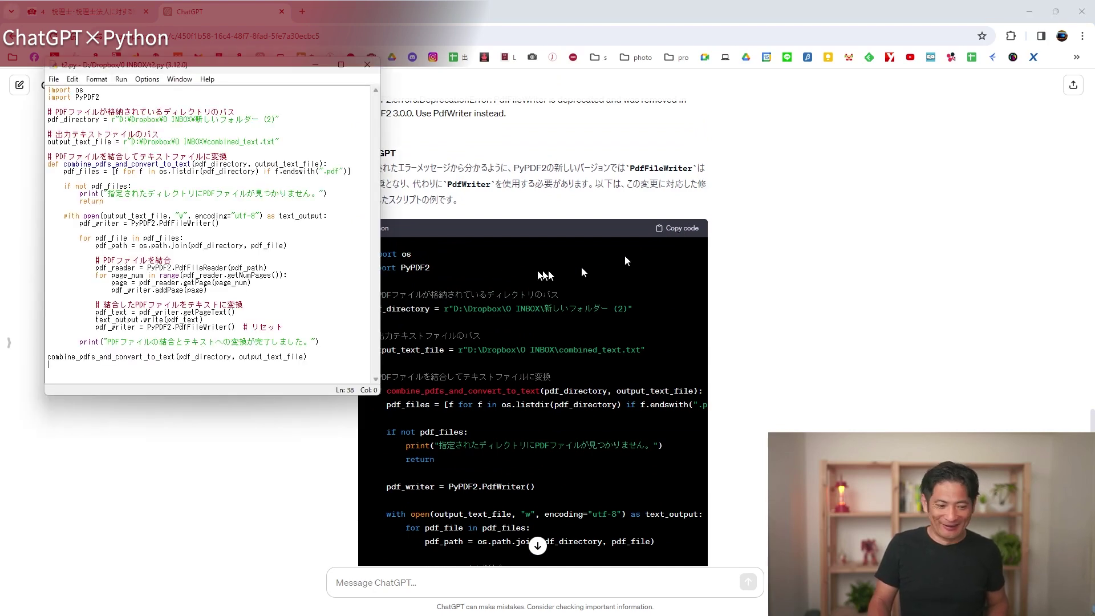
Replace t2.py's code with the revised PdfWriter script, then save and run it
key("ctrl+a")
key("ctrl+v")
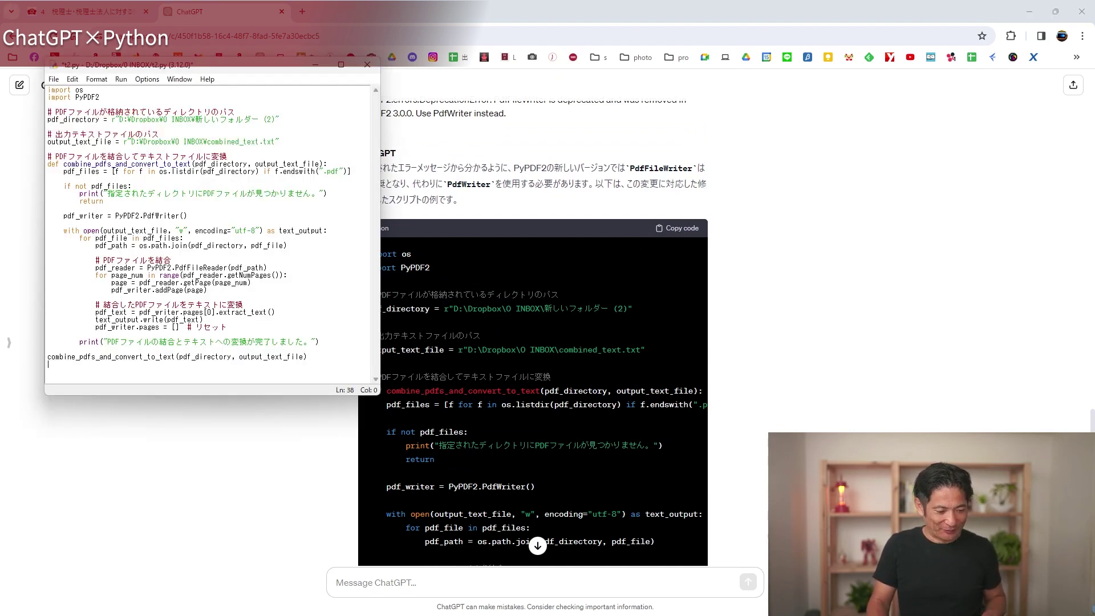
key("F5")
key("Return")
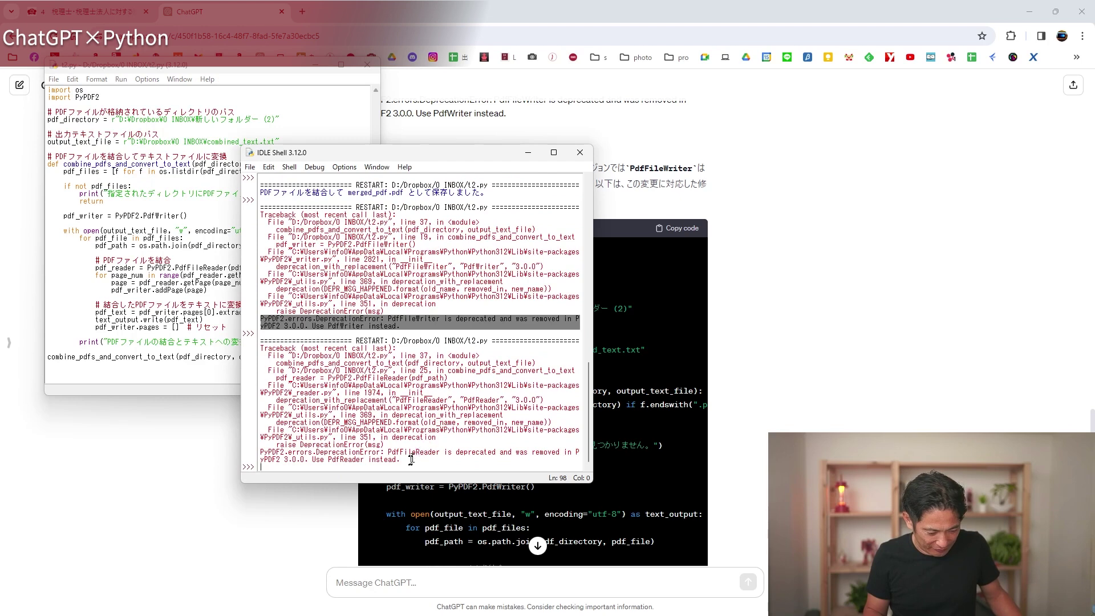
Put the 'PdfFileReader is deprecated' error line into a new ChatGPT message
triple_click(300, 454)
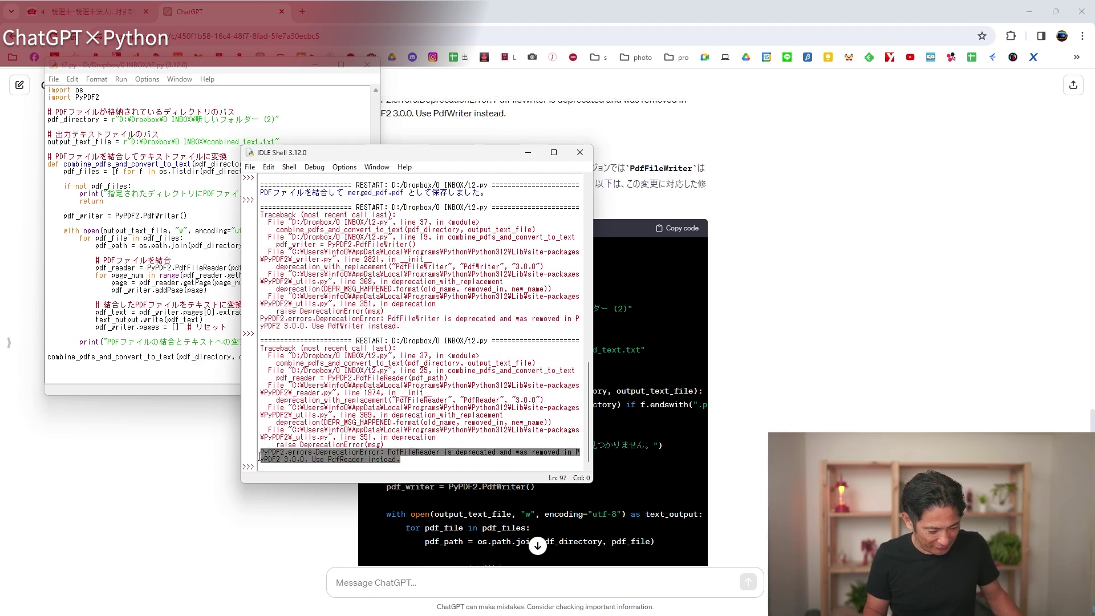
left_click(415, 582)
key("ctrl+v")
Send the PdfFileReader error and copy ChatGPT's corrected script importing PdfFileReader and PdfWriter
key("Return")
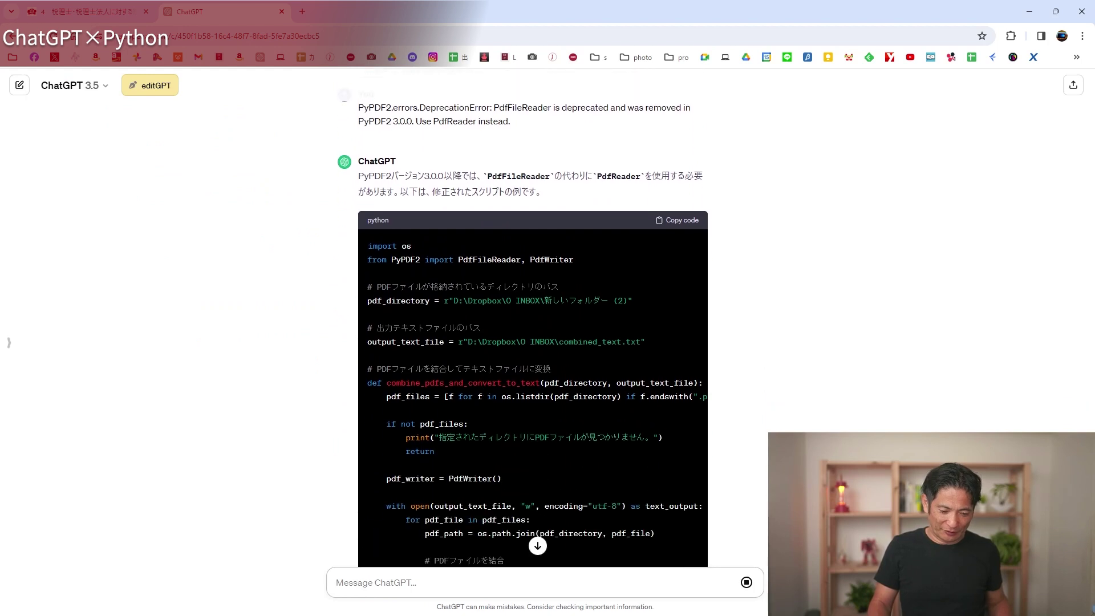
scroll(633, 279, "up", 1)
left_click(685, 278)
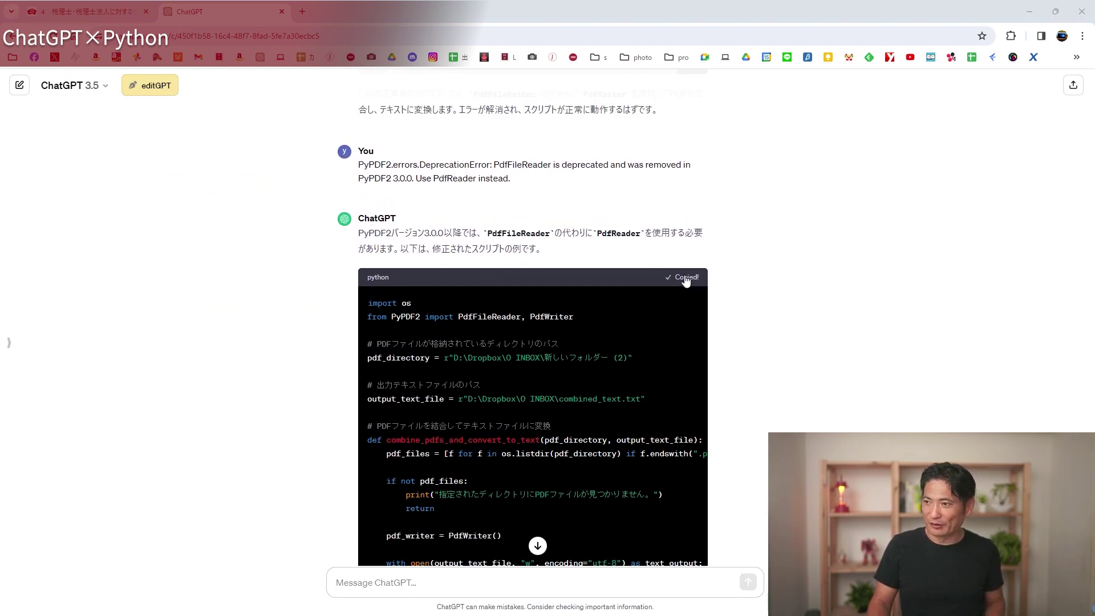
key("alt+Tab")
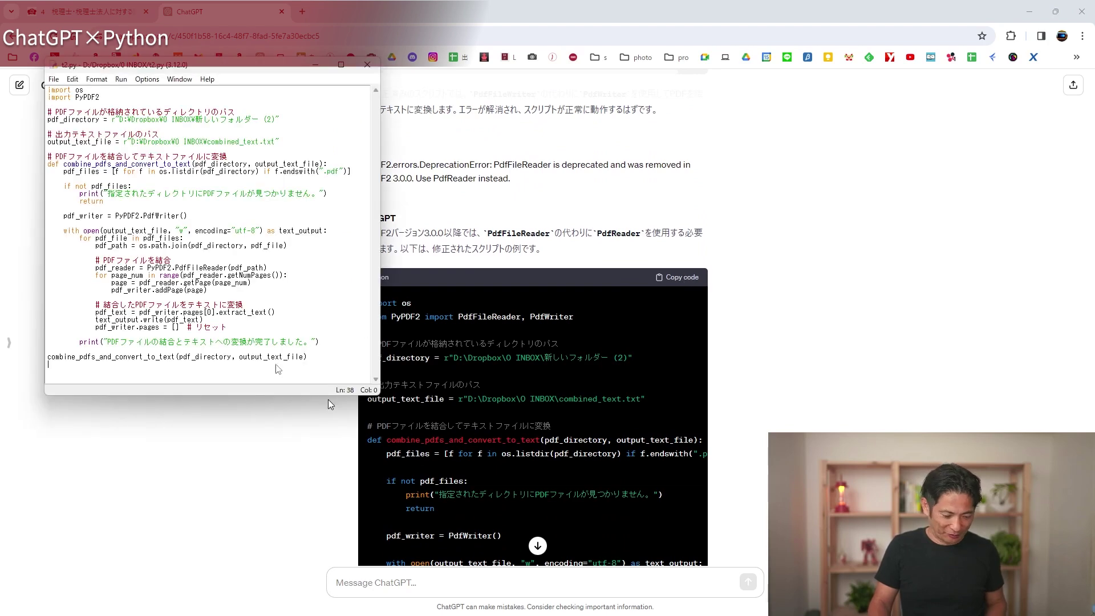
Replace t2.py's code with the corrected script, then save and run it
key("ctrl+a")
key("ctrl+v")
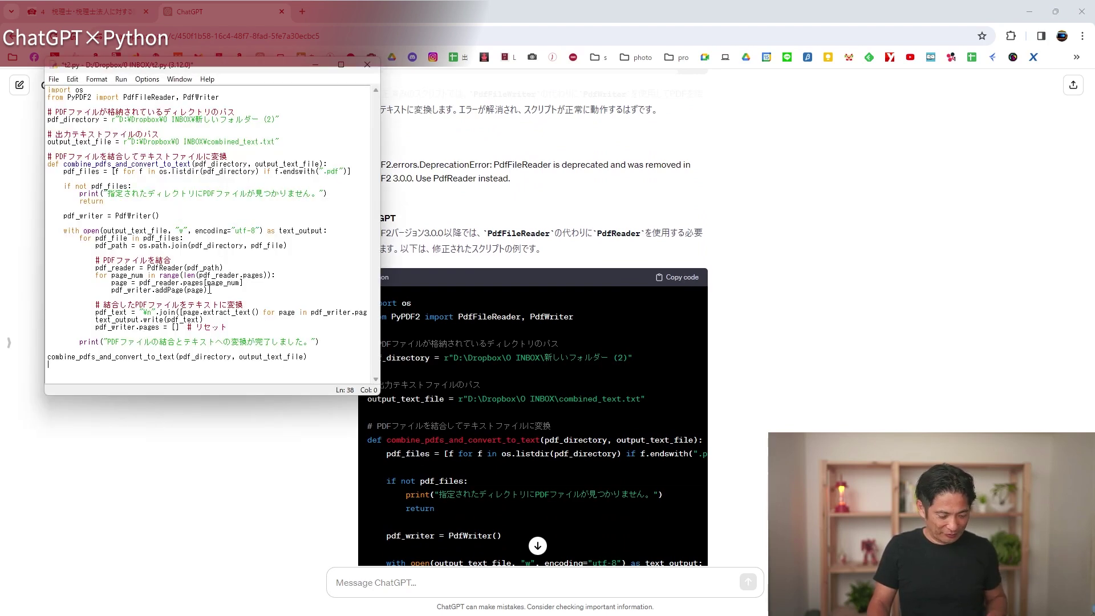
key("F5")
left_click(532, 355)
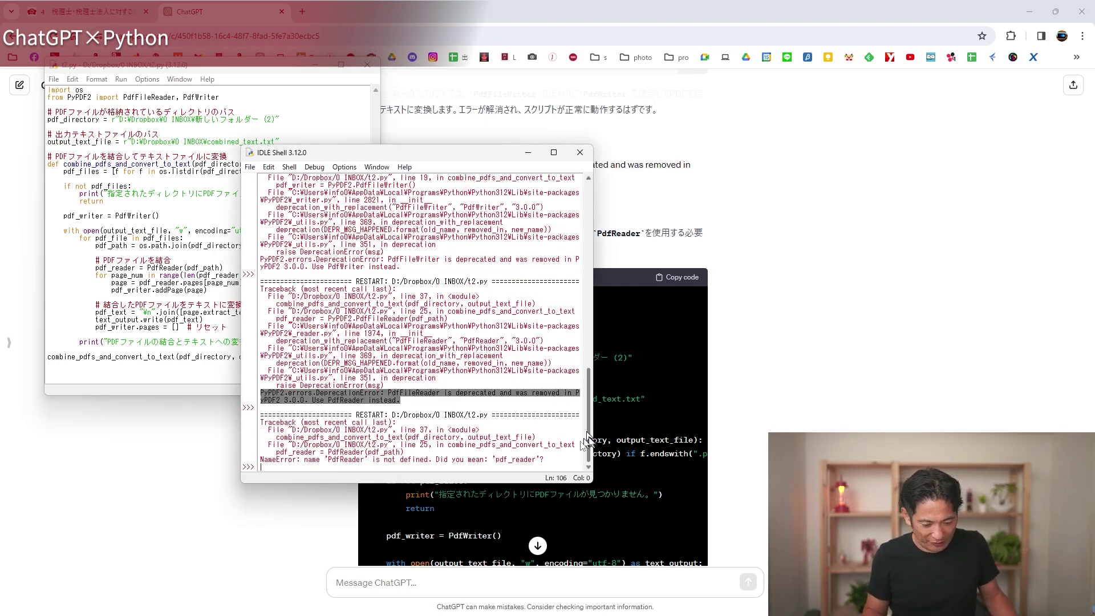
Paste the NameError 'PdfReader' is not defined traceback into ChatGPT's message box
left_click_drag(546, 462, 248, 425)
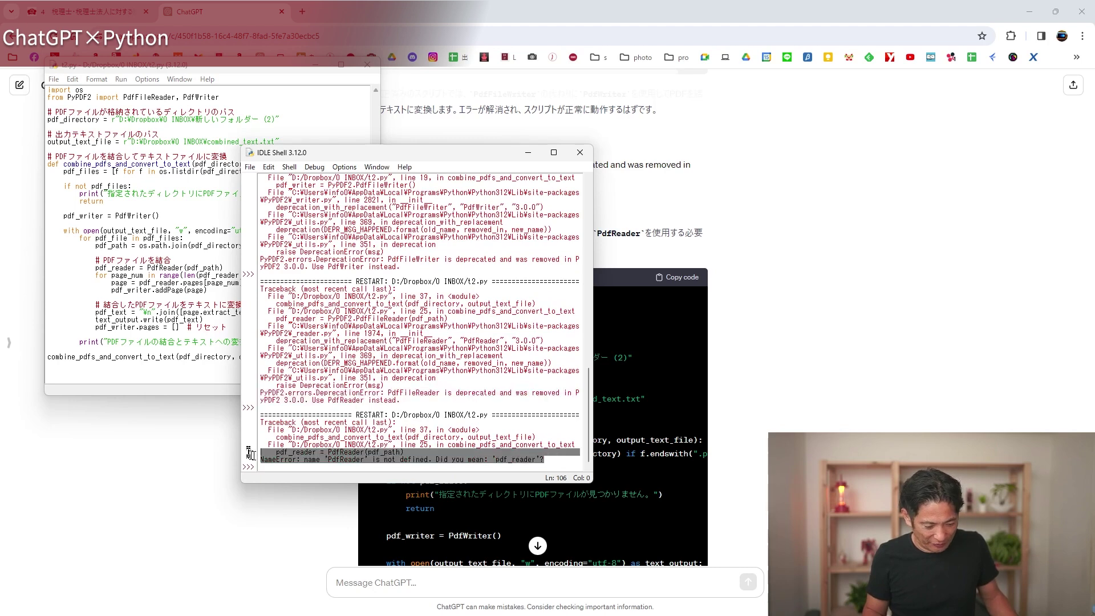
key("ctrl+c")
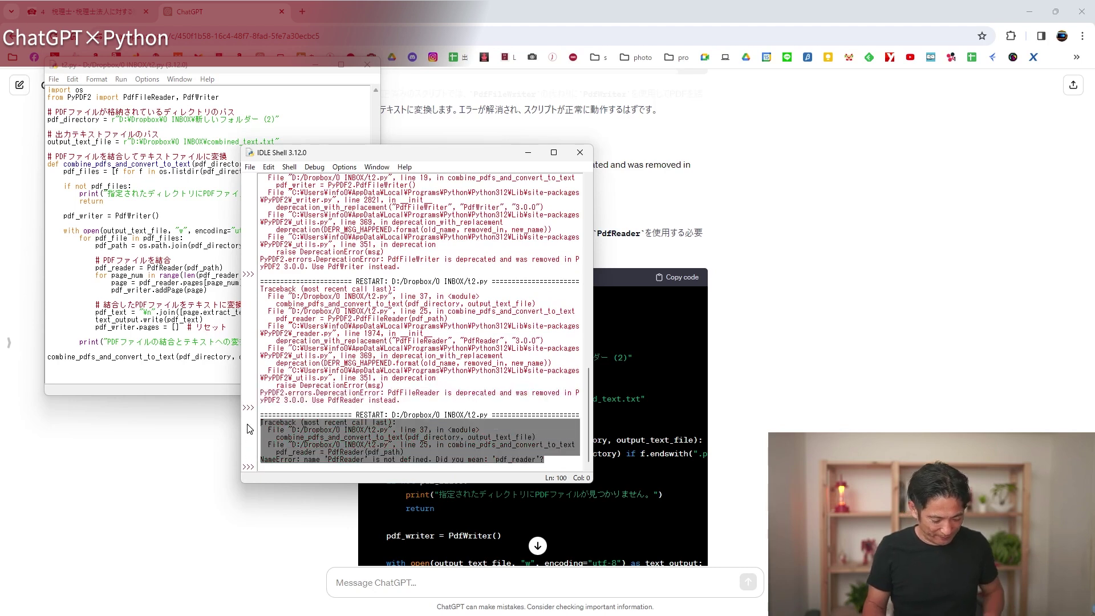
left_click(374, 580)
key("ctrl+v")
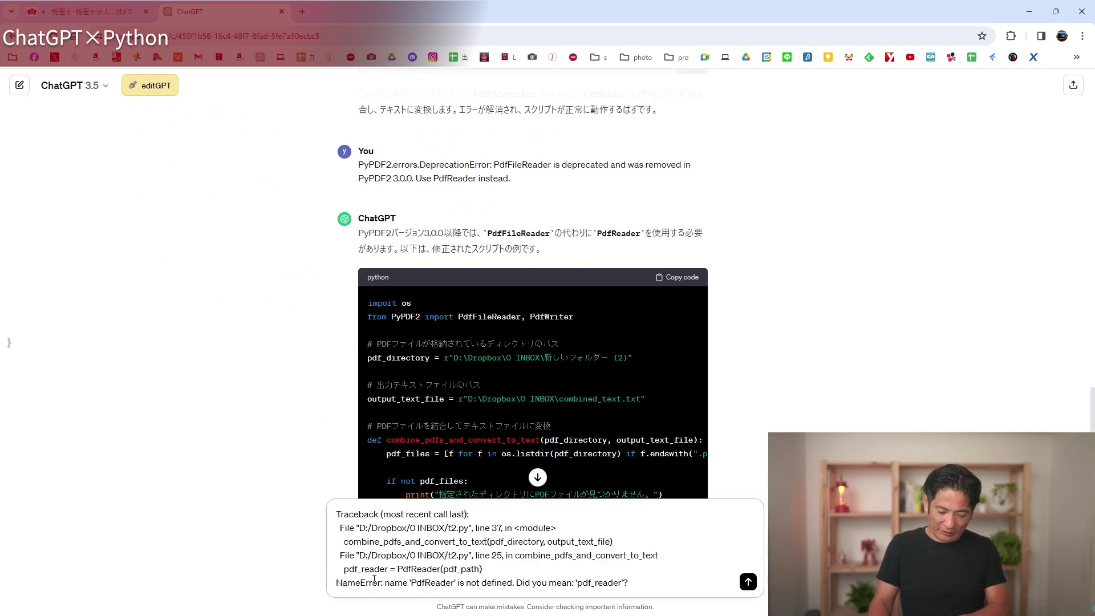
Send the NameError traceback and copy ChatGPT's corrected PdfFileReader script
key("Return")
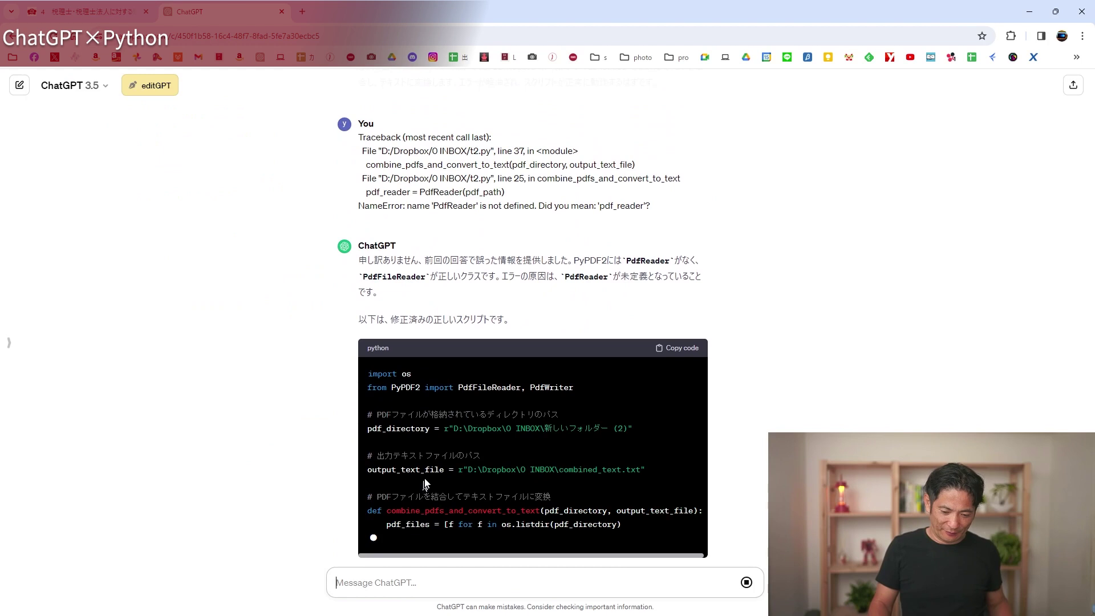
left_click(680, 203)
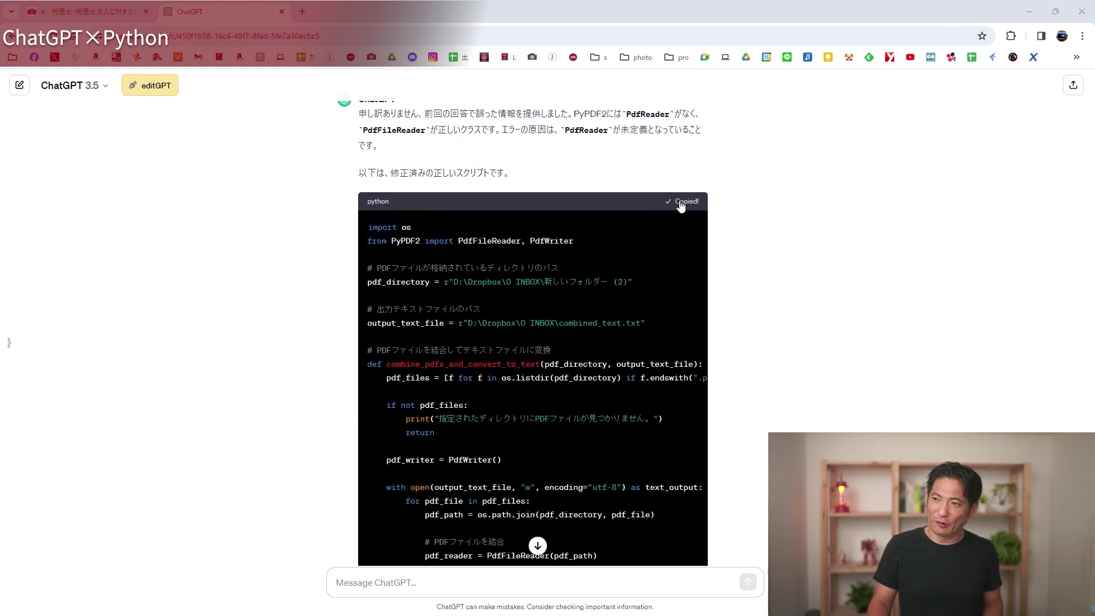
key("alt+Tab")
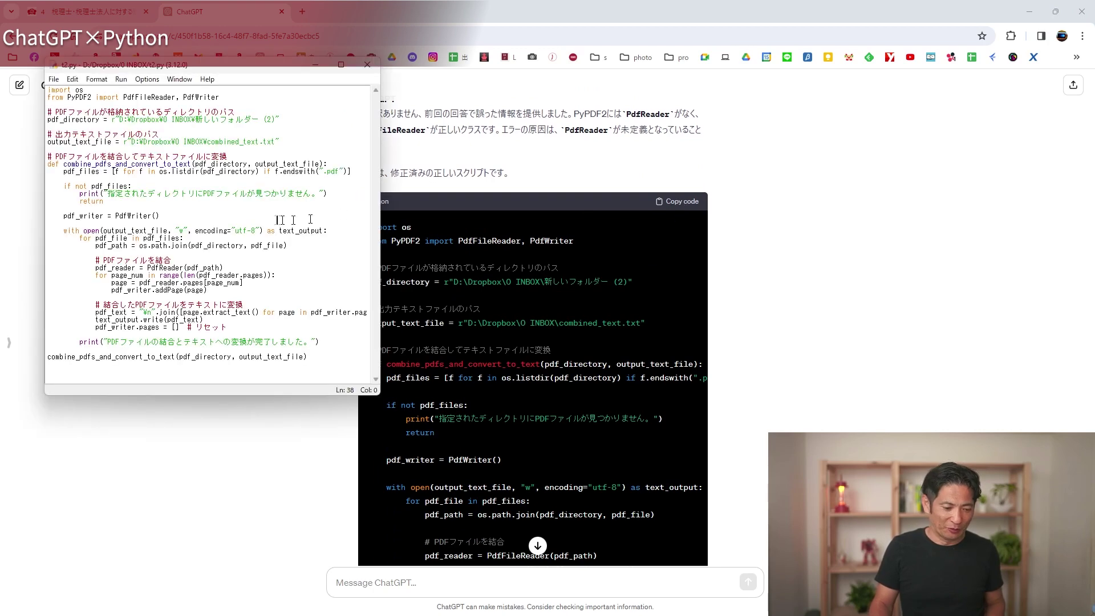
Paste the corrected script into t2.py, save and run it, and dismiss the invalid-syntax error
key("ctrl+a")
key("ctrl+v")
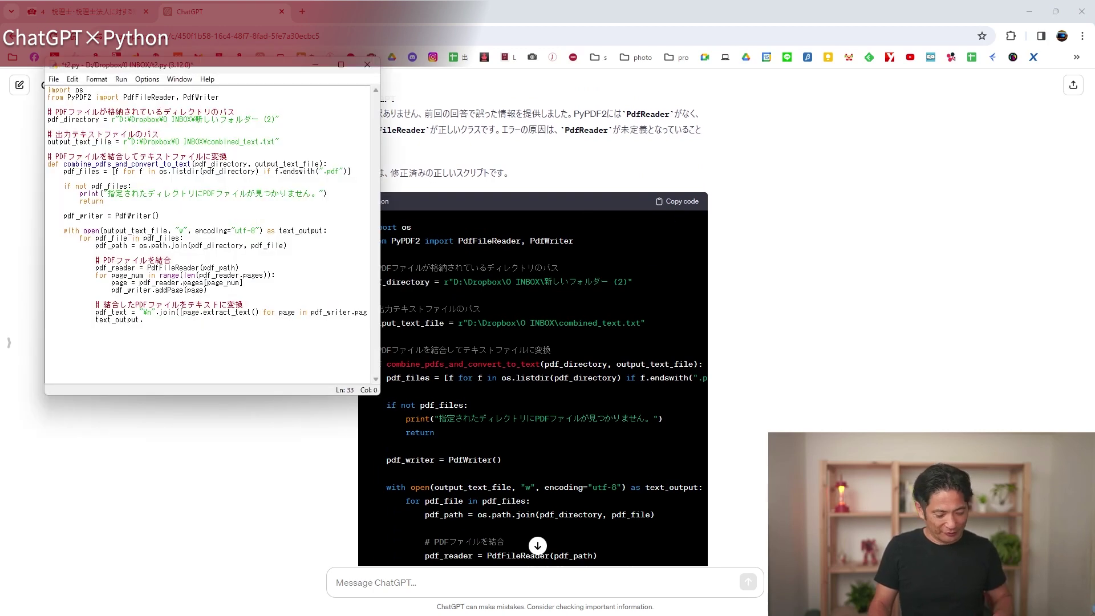
key("F5")
left_click(533, 356)
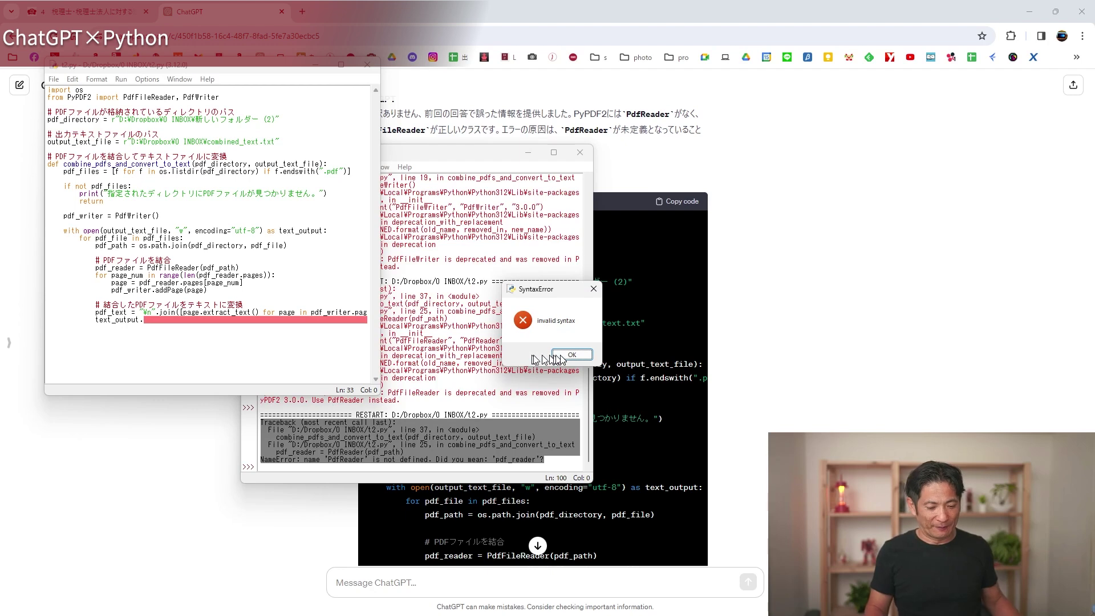
left_click(556, 356)
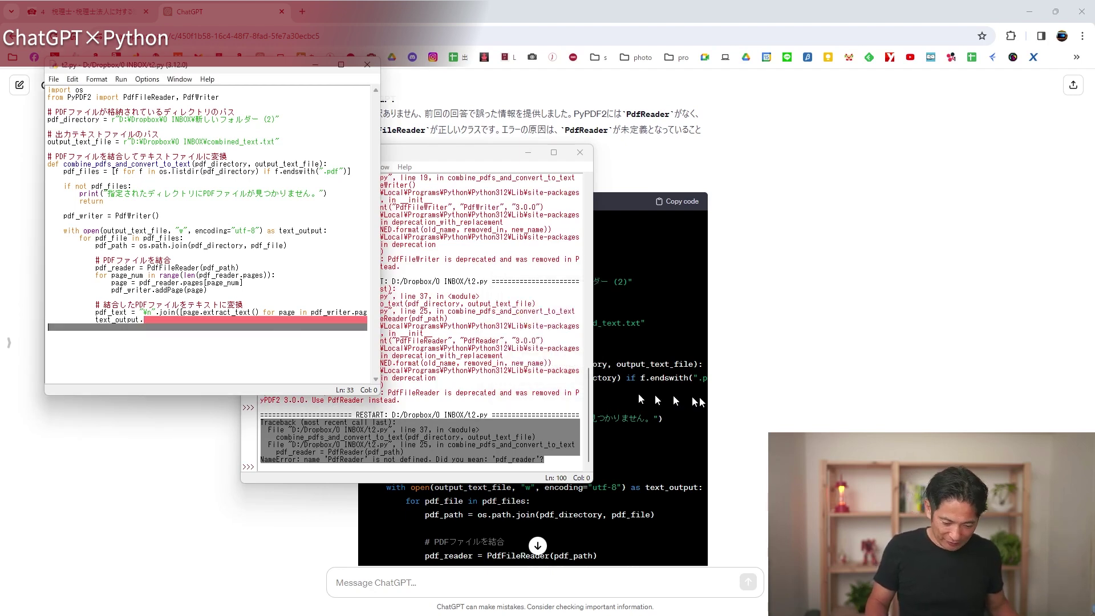
Replace t2.py with the complete PdfFileReader script from ChatGPT, then save and run it again
left_click(673, 395)
scroll(637, 393, "down", 5)
scroll(636, 394, "up", 1)
scroll(637, 393, "up", 2)
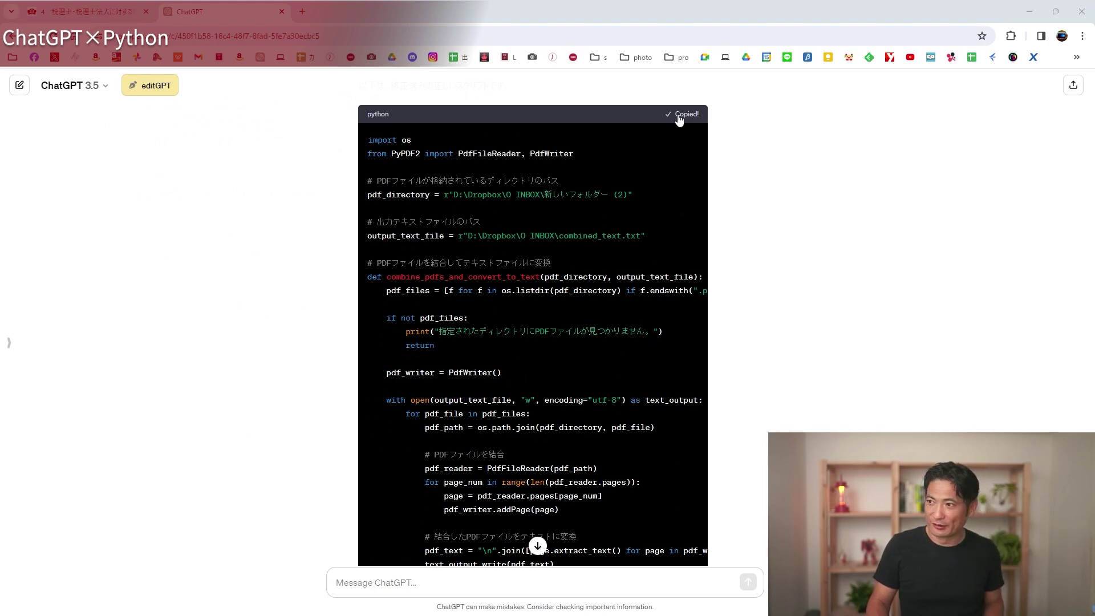
key("alt+Tab")
key("ctrl+a")
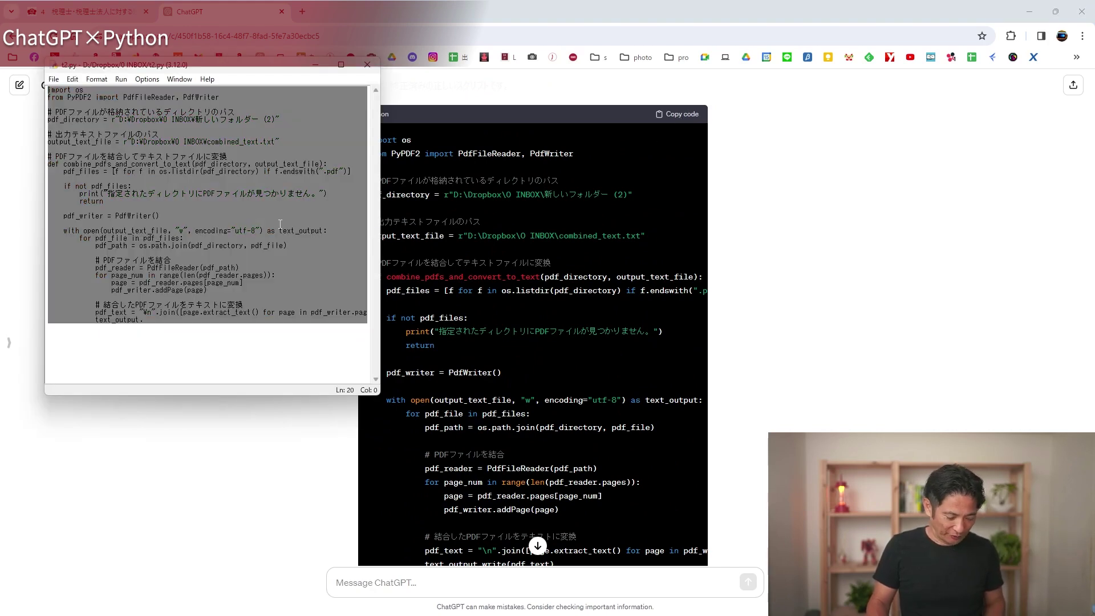
key("ctrl+v")
key("F5")
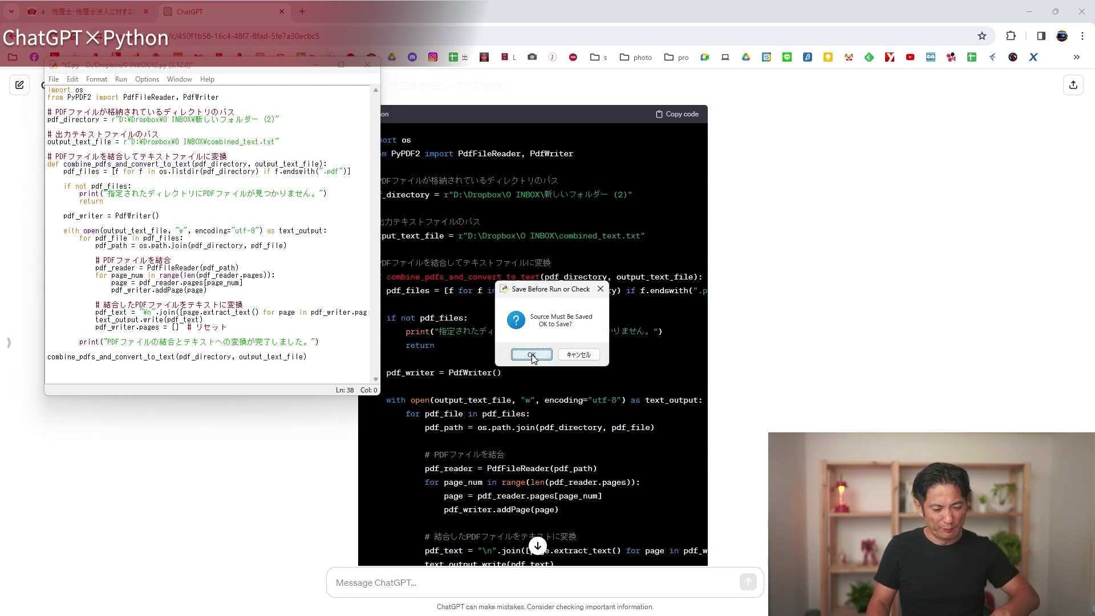
left_click(532, 354)
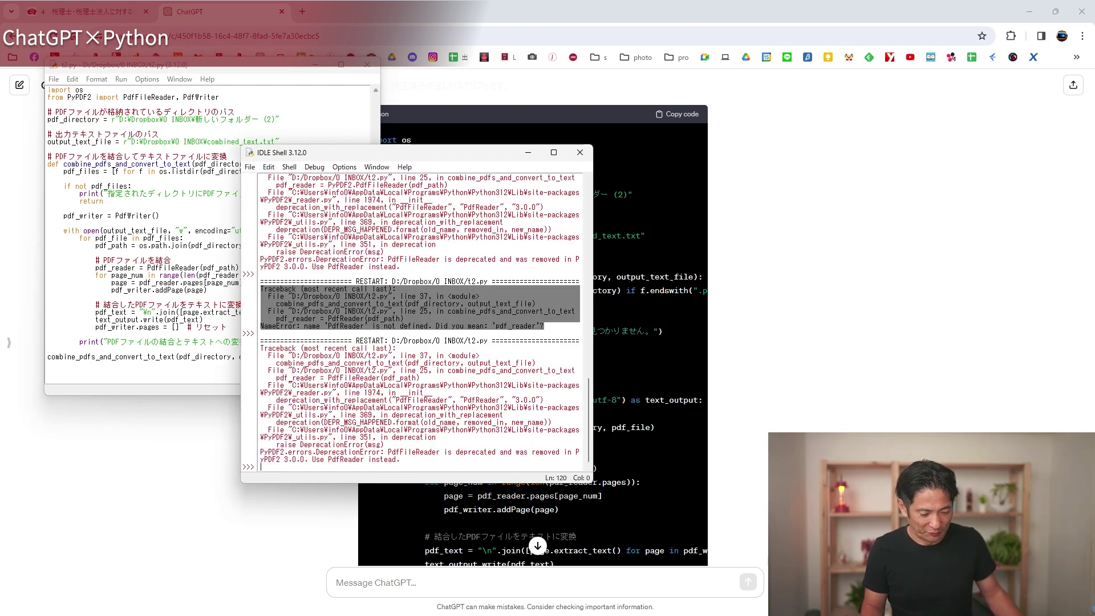
Select the PdfReader DeprecationError traceback in the IDLE Shell
left_click(152, 296)
scroll(674, 415, "down", 3)
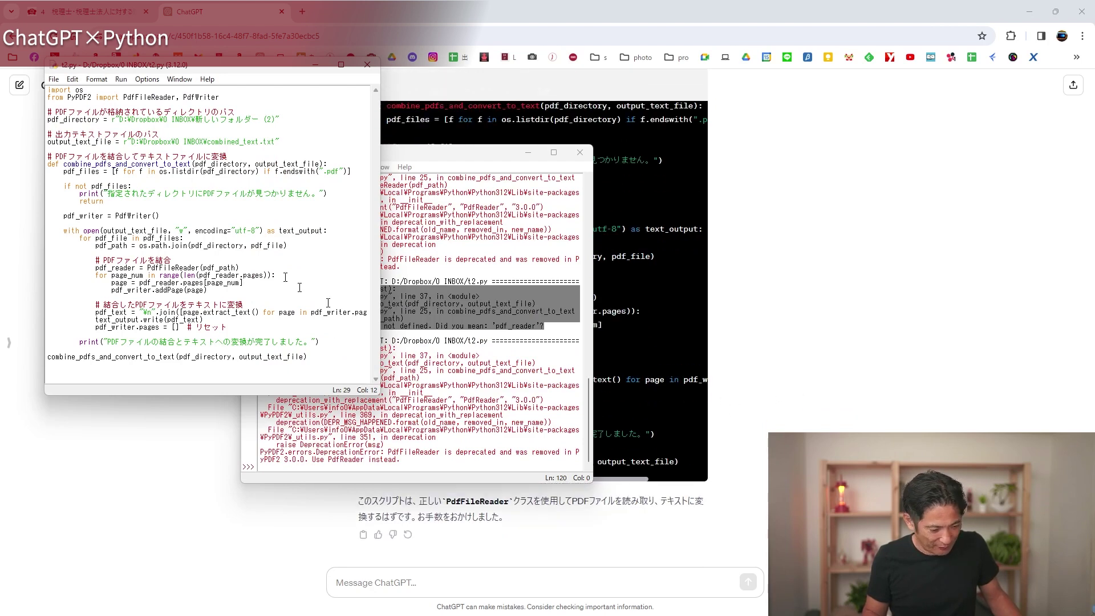
left_click(433, 451)
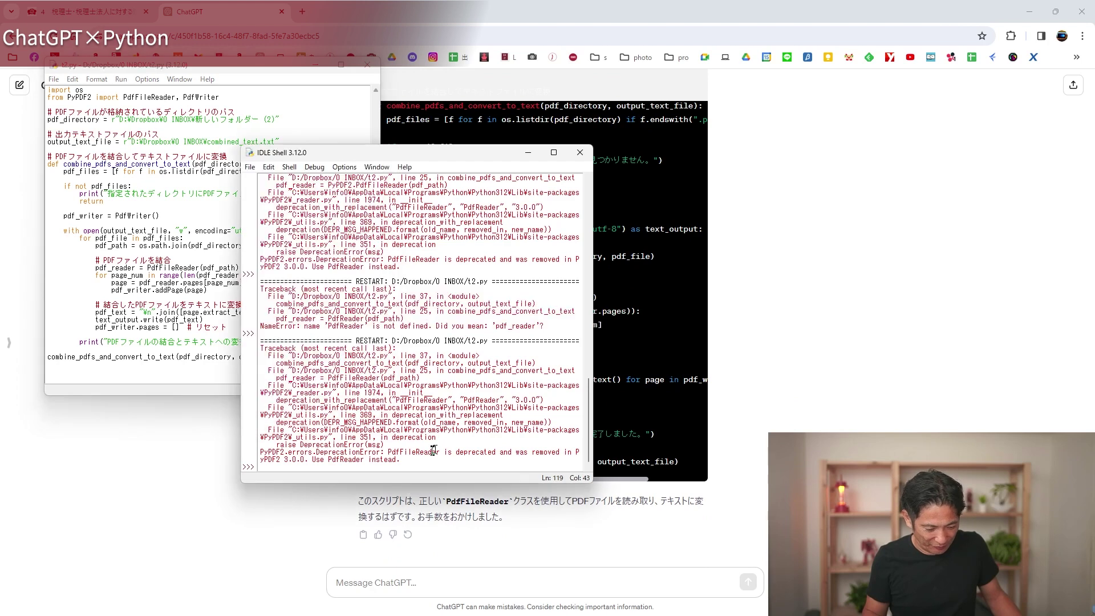
left_click_drag(411, 459, 244, 353)
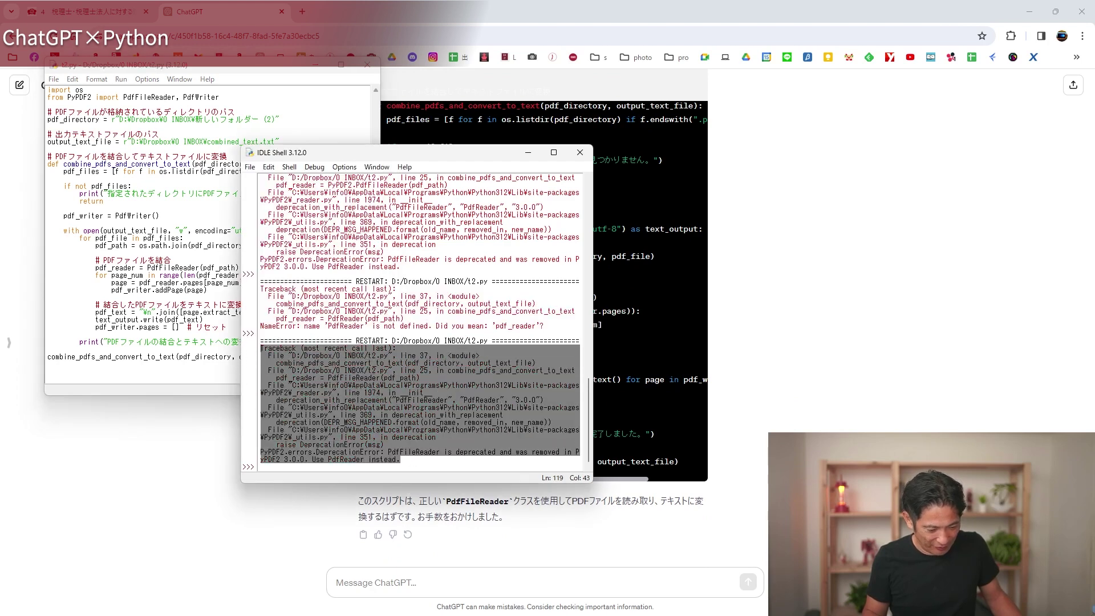
Send the DeprecationError traceback and copy the suggested 'pip install PyMuPDF' command
left_click(388, 584)
key("ctrl+v")
key("Return")
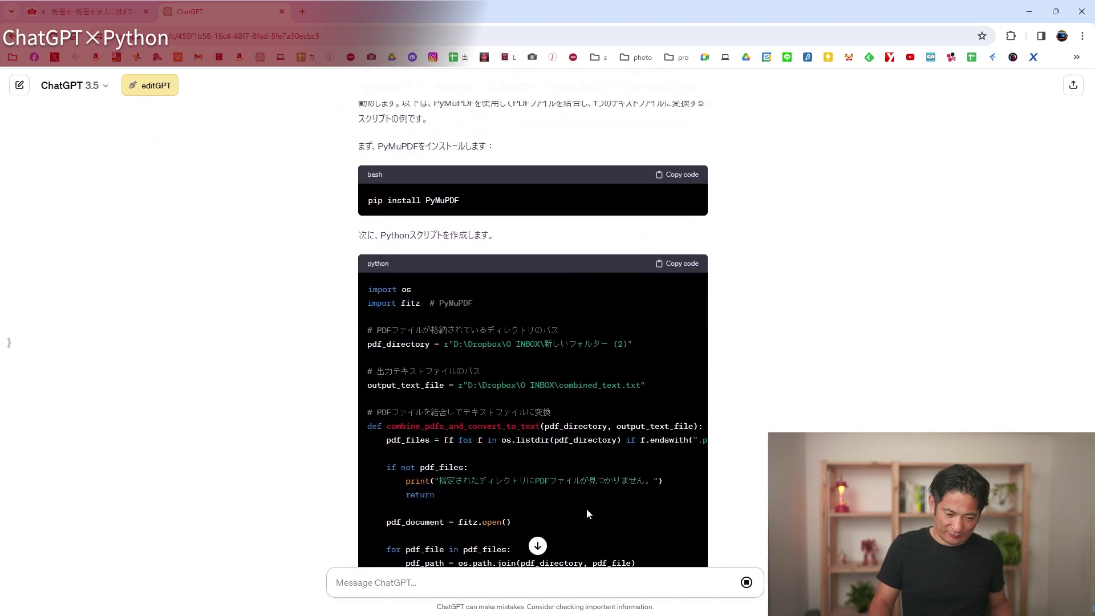
scroll(588, 513, "up", 1)
left_click(685, 235)
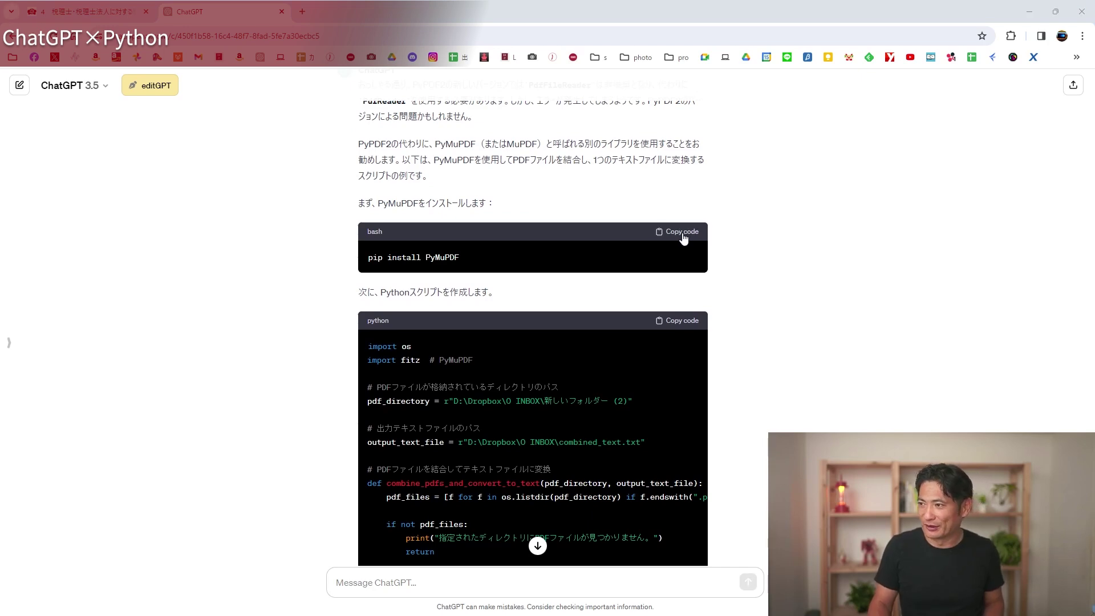
key("alt+Tab")
Install PyMuPDF 1.23.7 with 'pip install PyMuPDF' in Command Prompt, then return to ChatGPT
key("ctrl+v")
key("Return")
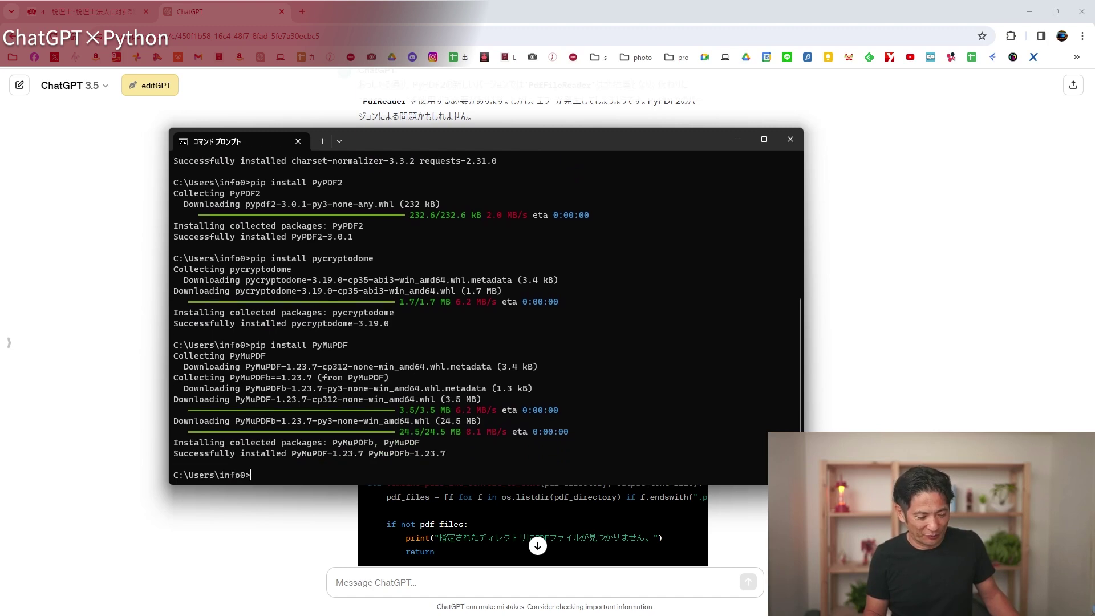
left_click(477, 519)
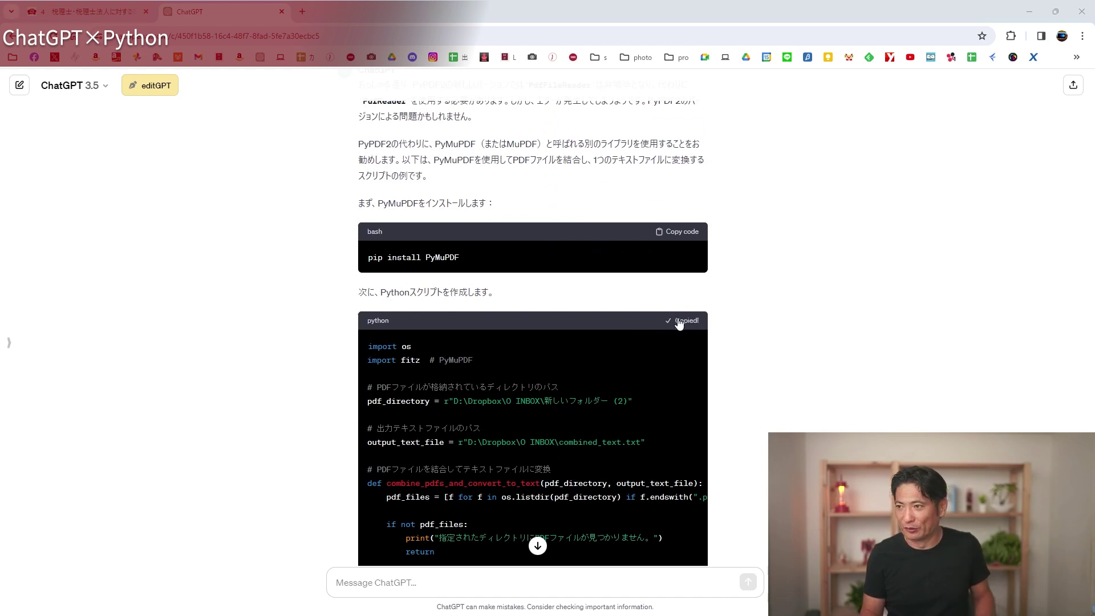
Replace t2.py with the PyMuPDF script, then save and run it
key("alt+Tab")
key("ctrl+a")
key("ctrl+v")
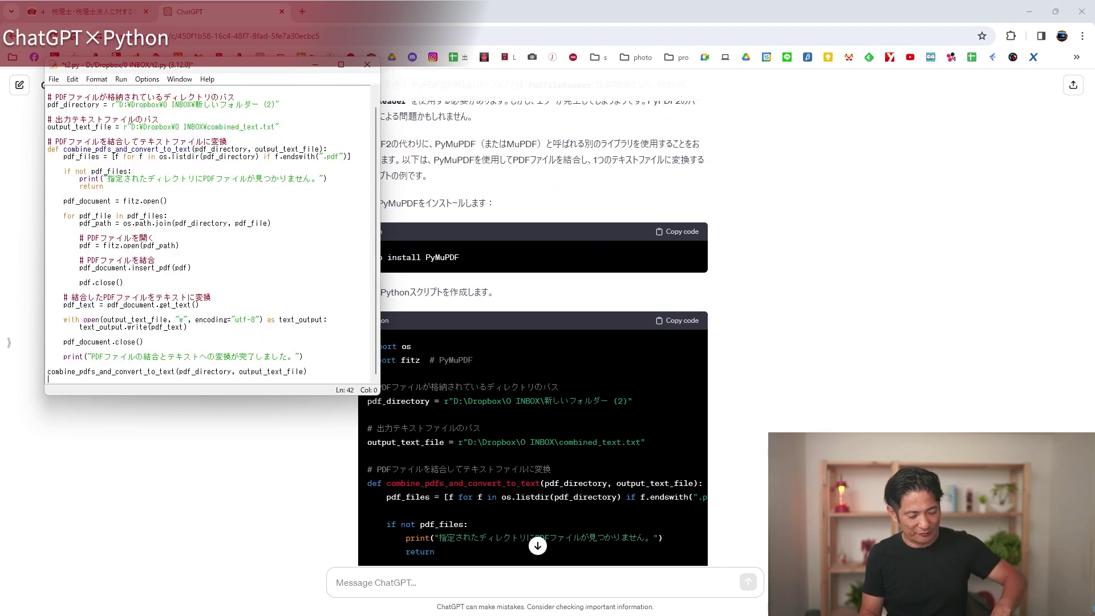
key("F5")
key("Return")
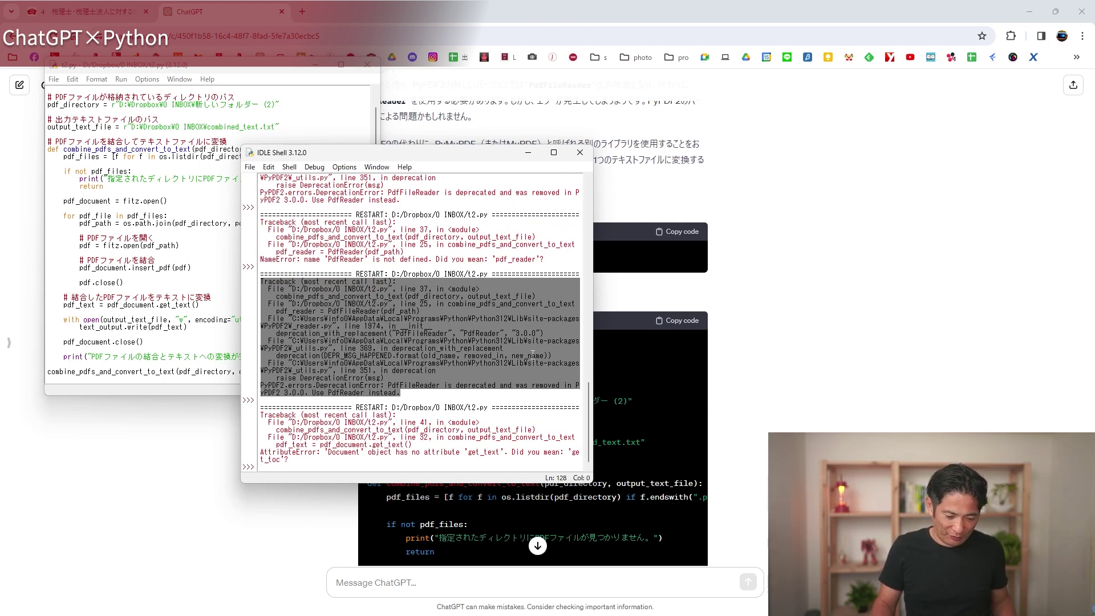
Paste the 'Document' object has no attribute 'get_text' traceback into ChatGPT's message box
left_click_drag(297, 462, 231, 416)
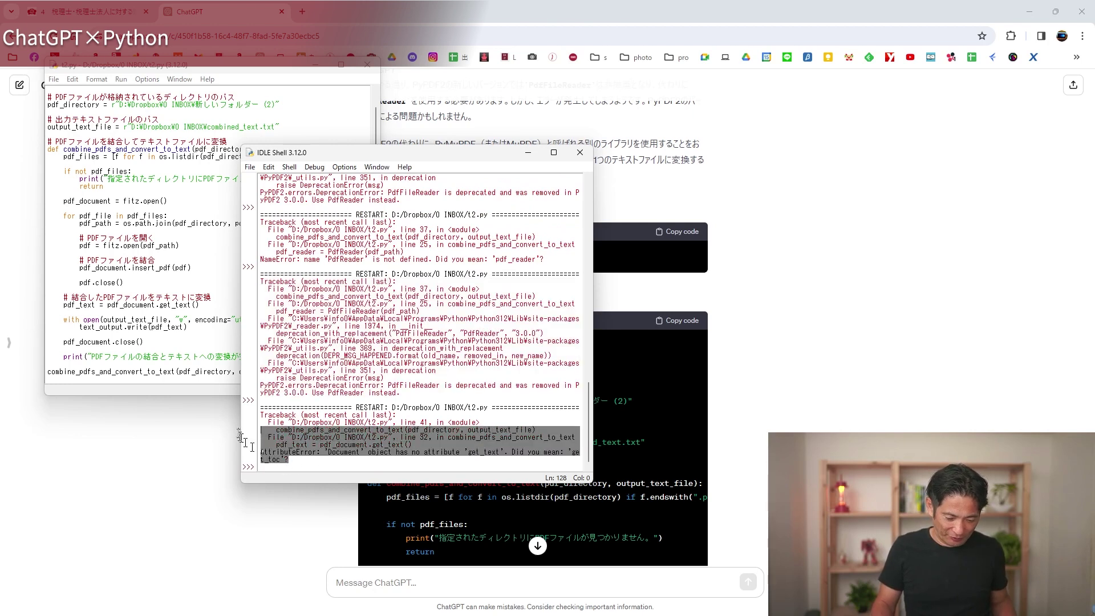
left_click(374, 579)
key("ctrl+v")
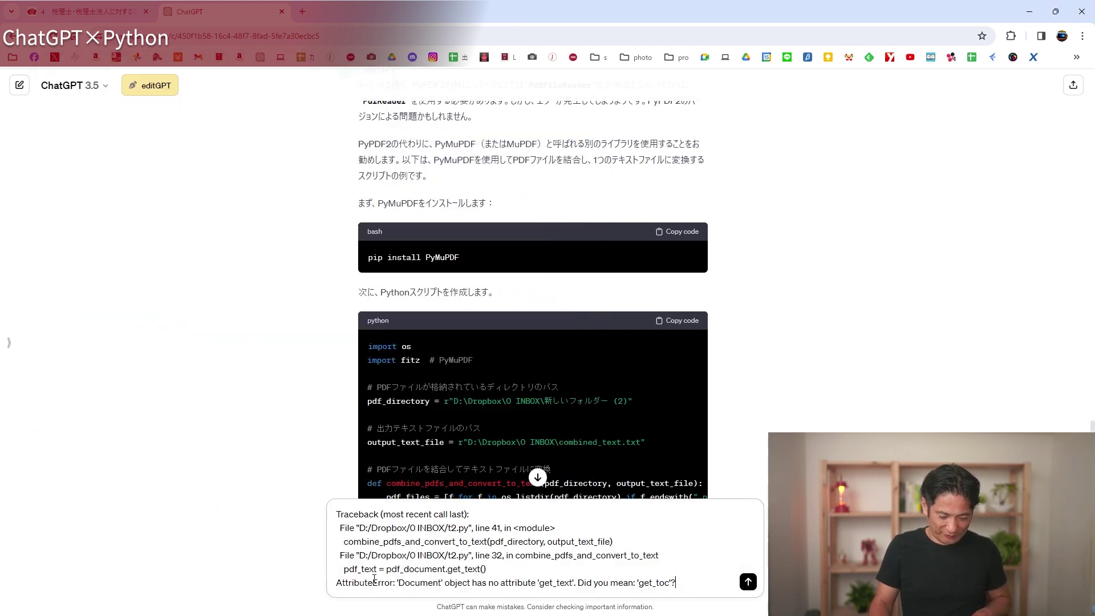
Send the get_text AttributeError and copy ChatGPT's corrected page-by-page PyMuPDF script
key("Return")
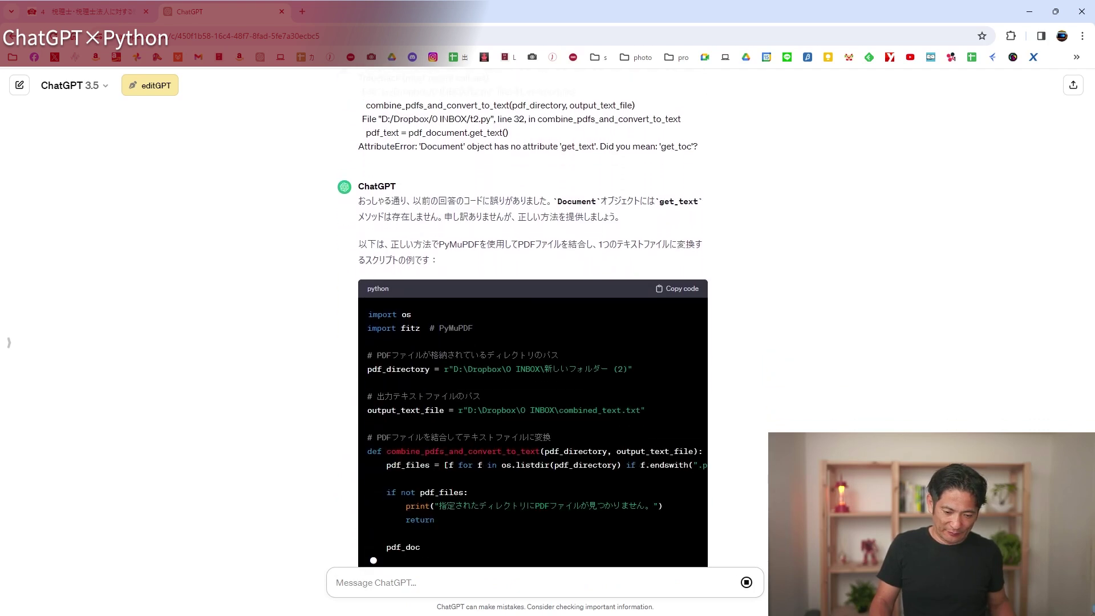
scroll(682, 309, "down", 5)
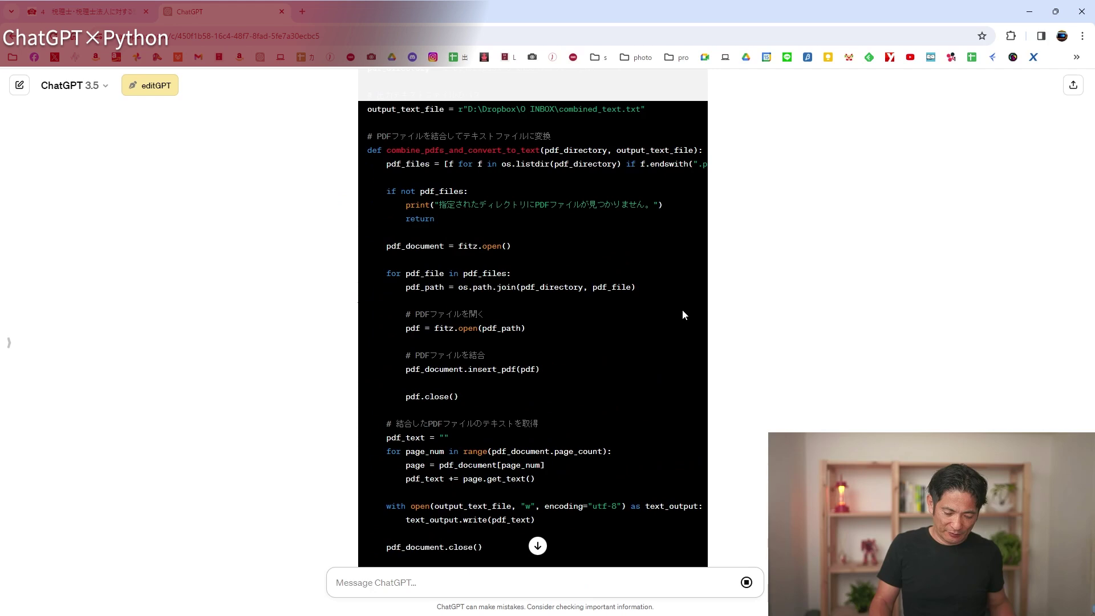
scroll(682, 310, "down", 1)
scroll(682, 309, "up", 2)
scroll(682, 309, "up", 5)
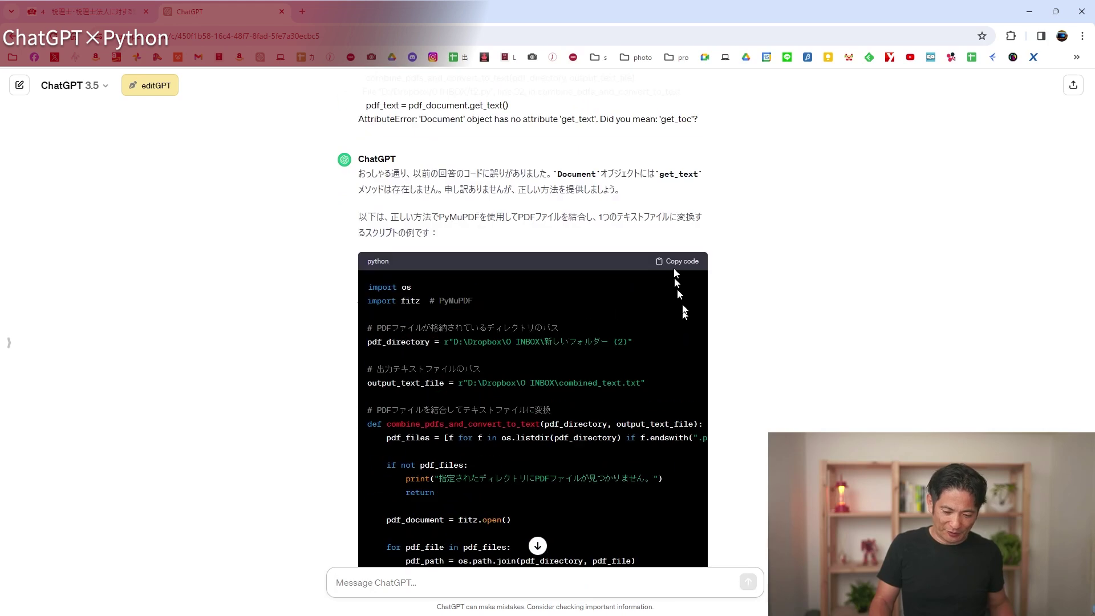
left_click(678, 267)
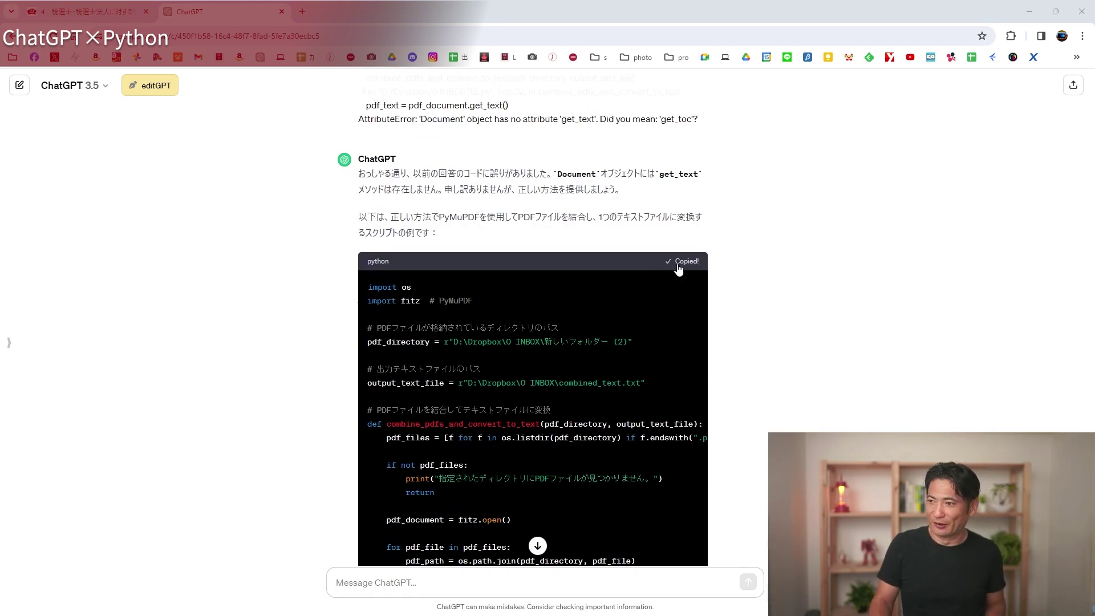
Replace t2.py with the corrected page-by-page script, then save and run it successfully
key("alt+Tab")
key("ctrl+a")
key("ctrl+v")
key("F5")
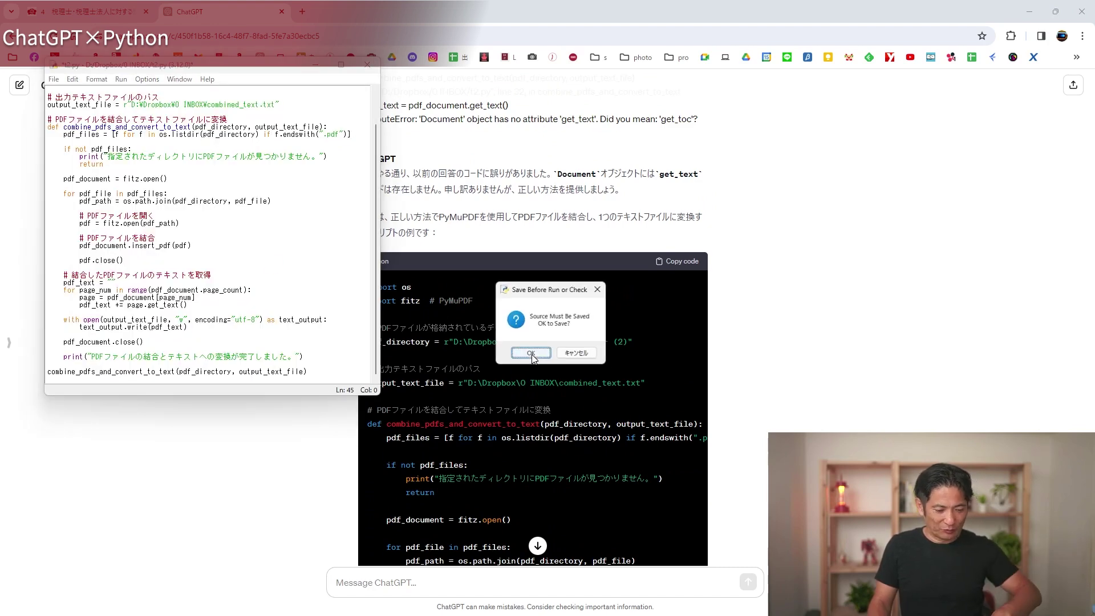
key("Return")
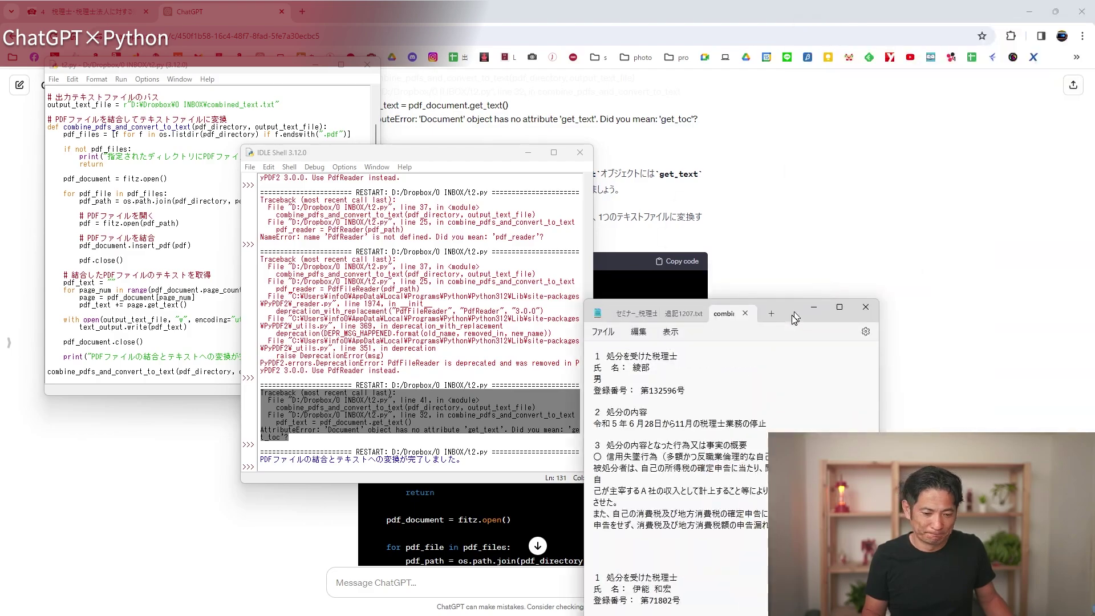
Widen Notepad, scroll through combined_text.txt's records, and select all of its text
left_click_drag(603, 130, 951, 124)
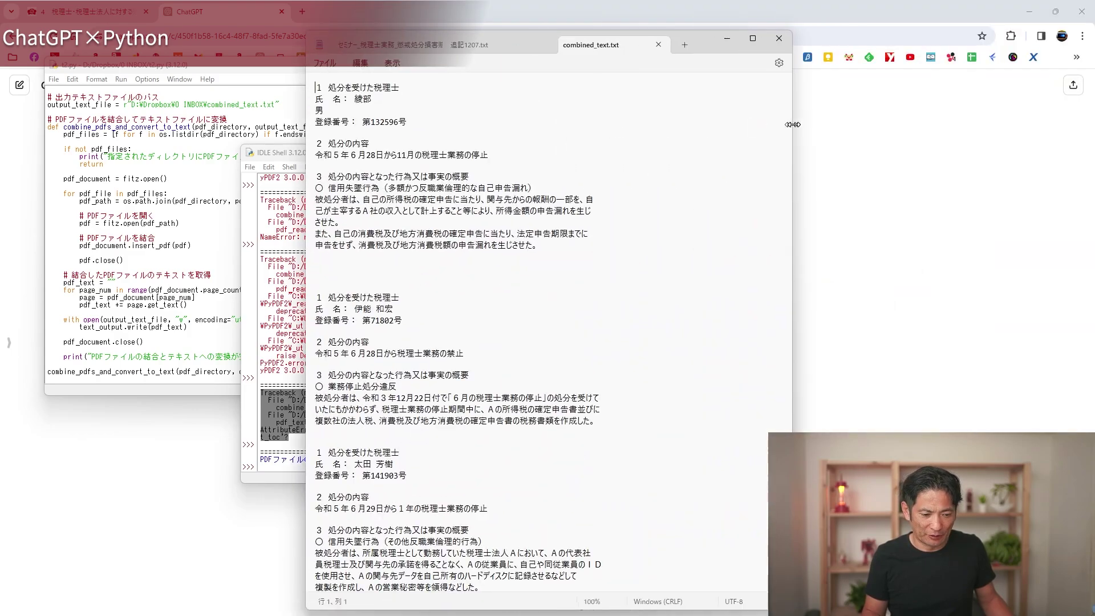
scroll(472, 213, "down", 10)
scroll(473, 213, "down", 5)
scroll(472, 213, "down", 5)
scroll(472, 213, "down", 5)
scroll(472, 214, "down", 5)
scroll(472, 214, "down", 5)
scroll(473, 213, "down", 5)
scroll(472, 212, "down", 5)
scroll(473, 213, "down", 5)
scroll(472, 212, "down", 5)
scroll(472, 213, "down", 5)
scroll(472, 213, "down", 5)
scroll(472, 213, "down", 3)
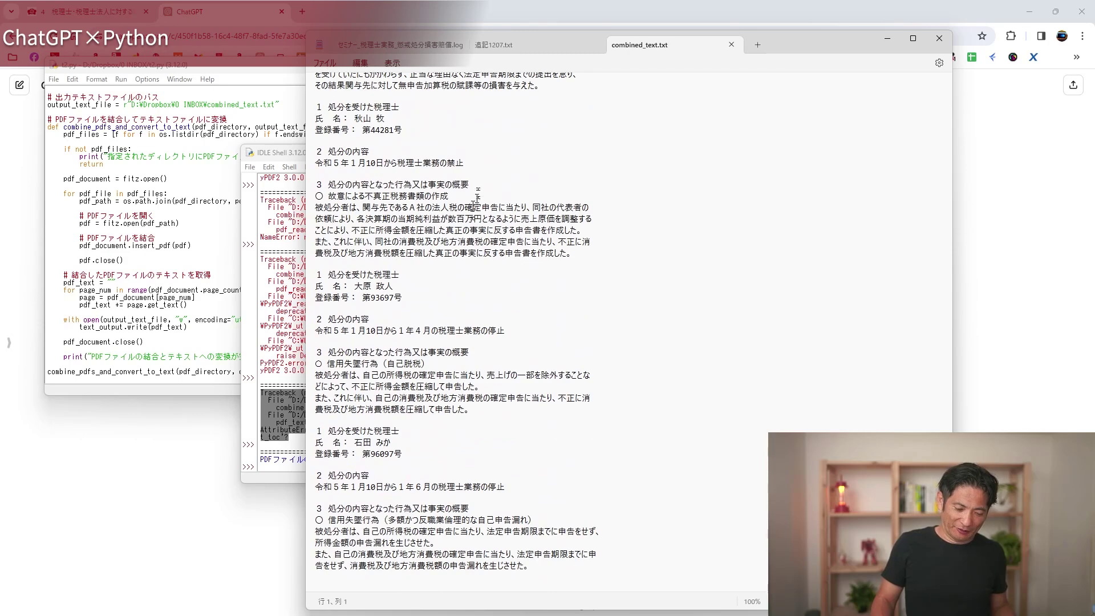
key("ctrl+a")
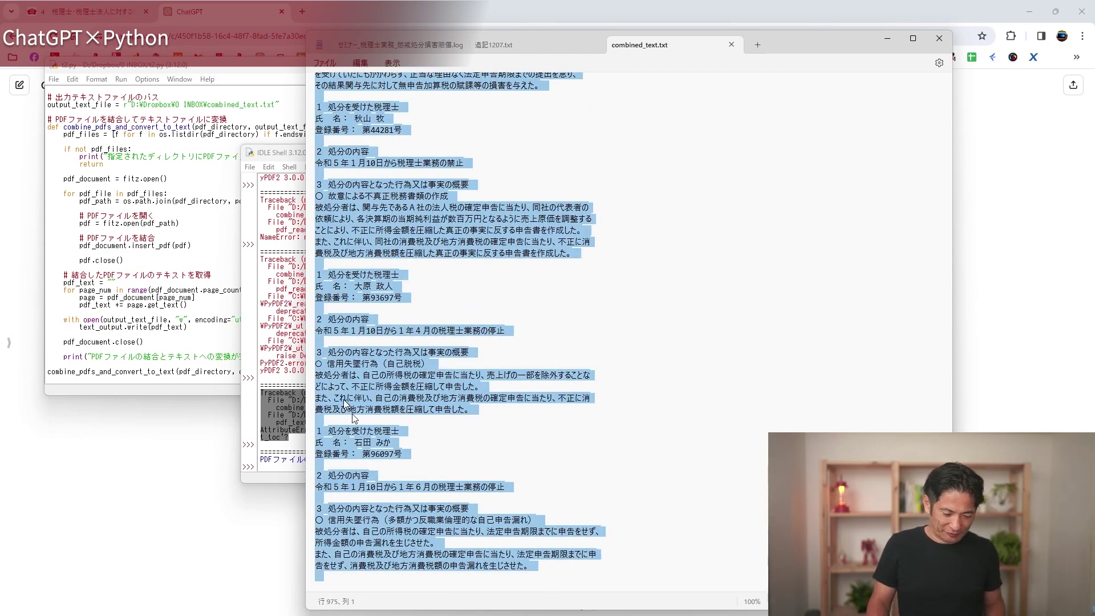
scroll(345, 402, "up", 5)
scroll(345, 402, "up", 10)
scroll(345, 403, "down", 4)
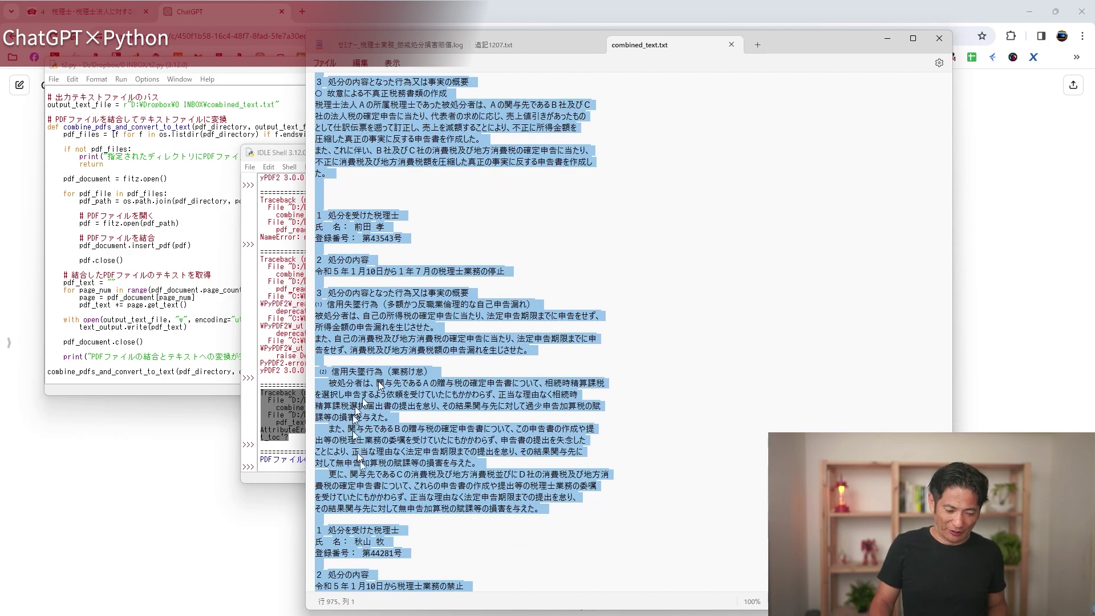
Write '表形式で' in ChatGPT 3.5 with the combined disciplinary text pasted below it
left_click(1060, 243)
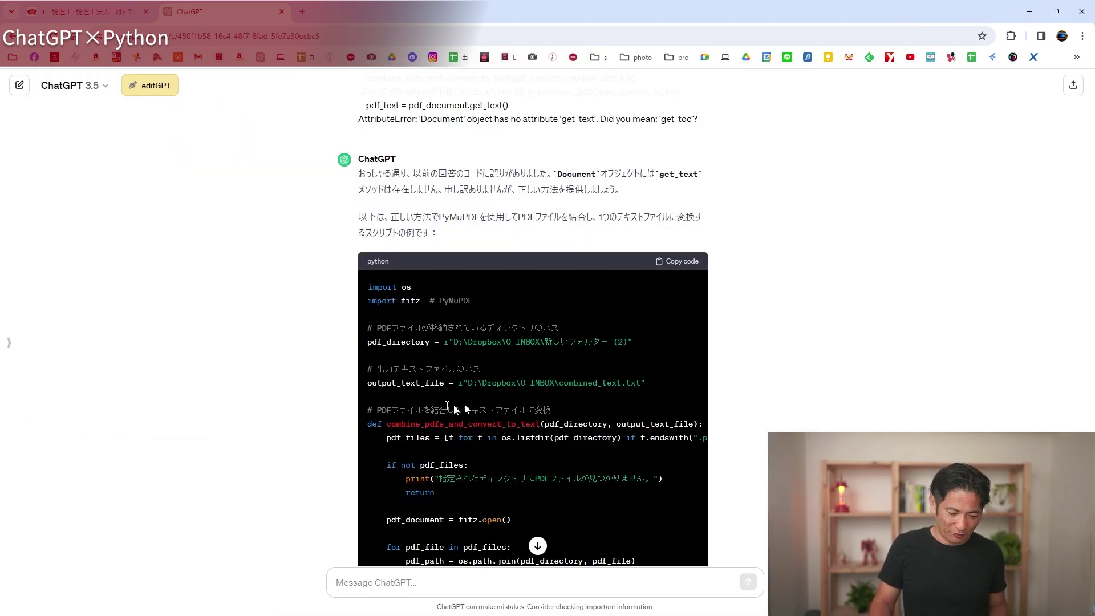
scroll(457, 410, "down", 8)
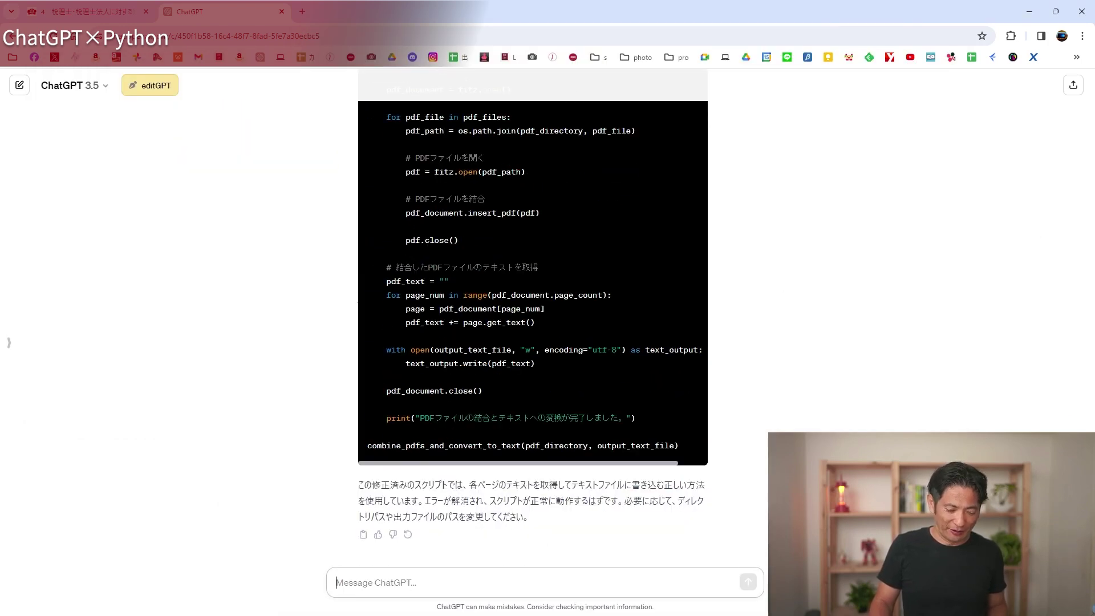
left_click(336, 582)
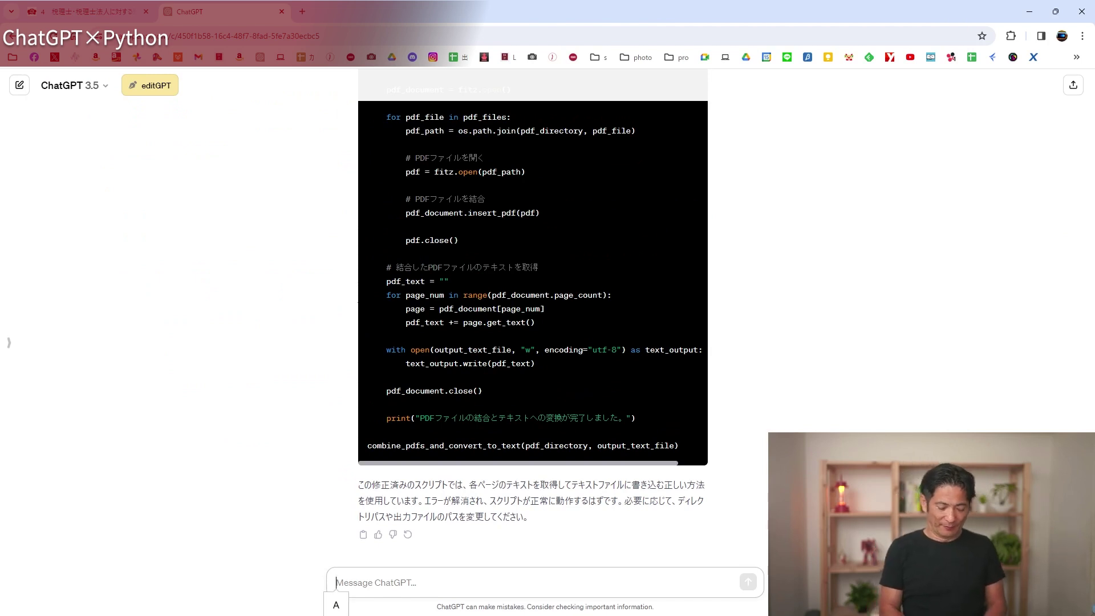
type("hyou")
key("BackSpace")
key("BackSpace")
type("you")
key("BackSpace")
key("BackSpace")
type("hyou")
key("space")
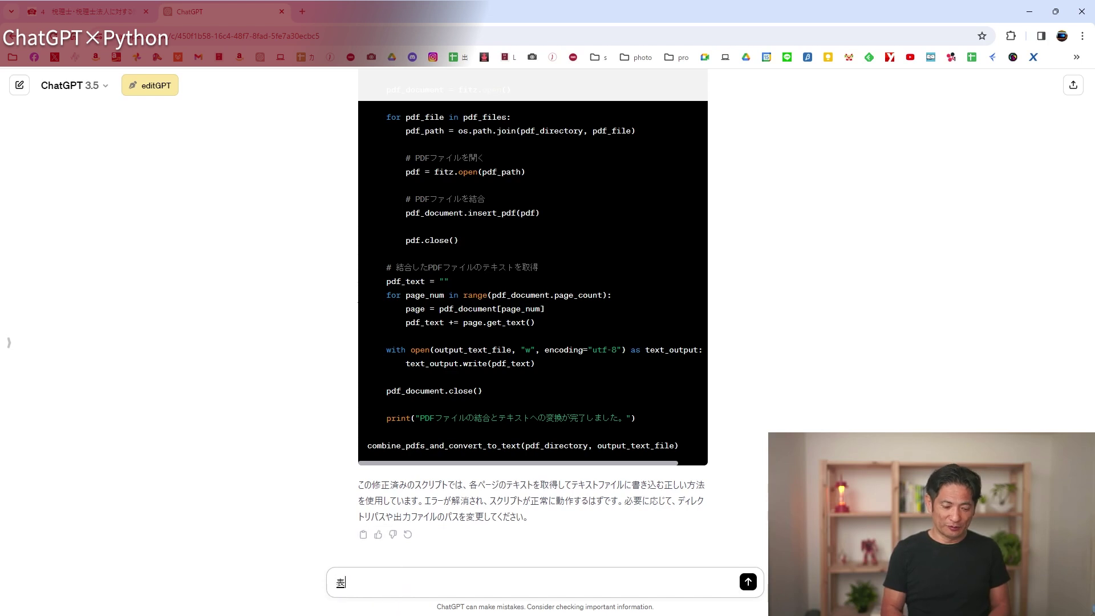
type("keishikide")
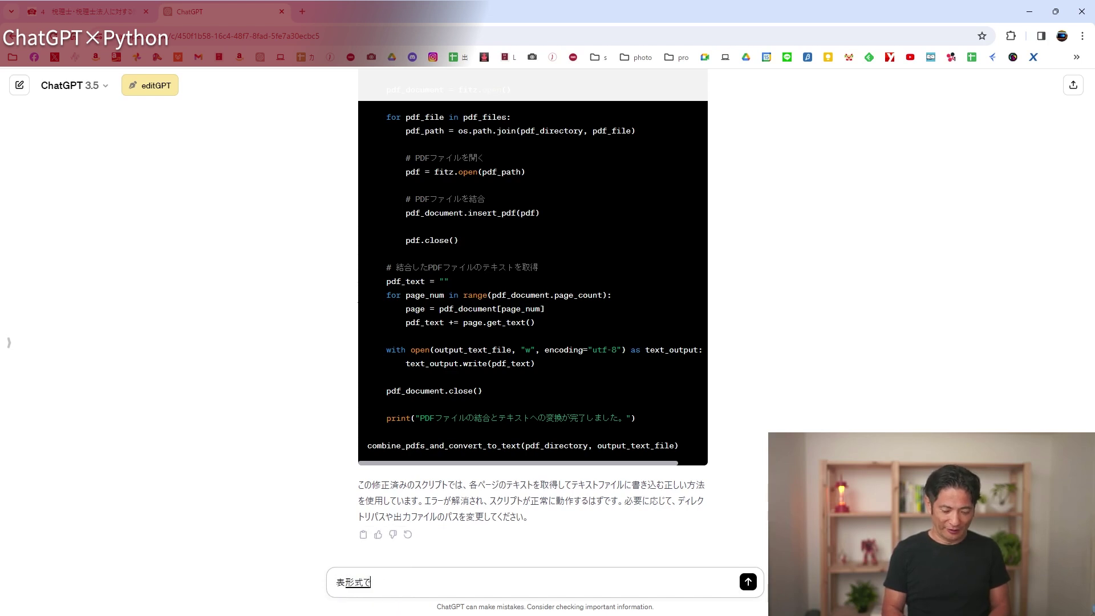
key("Return")
key("shift+Return")
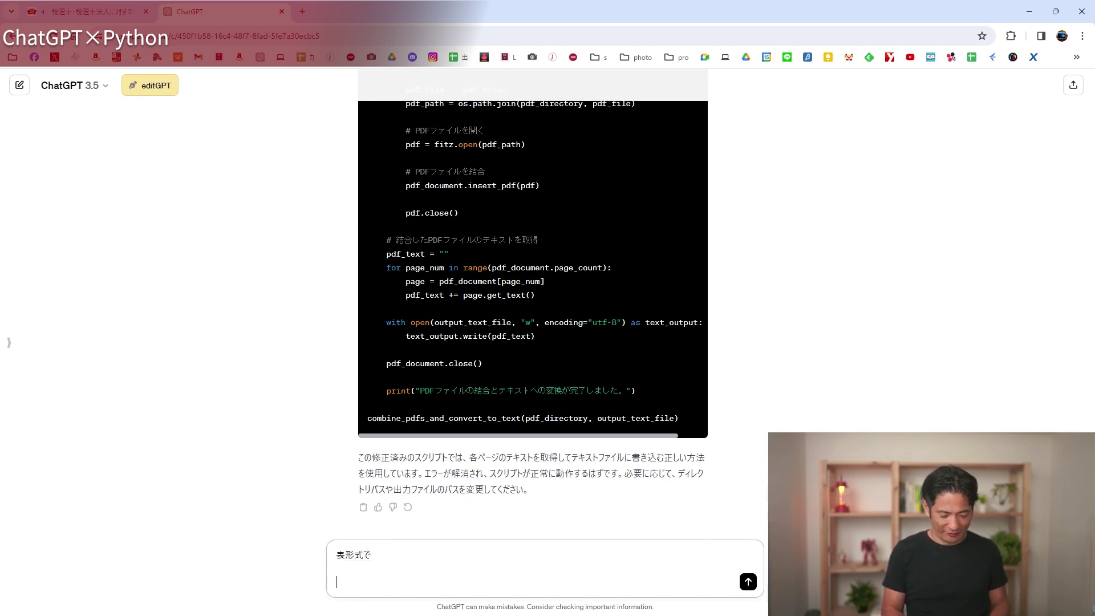
key("ctrl+v")
Send the table request, which fails with an error generating a response
key("Return")
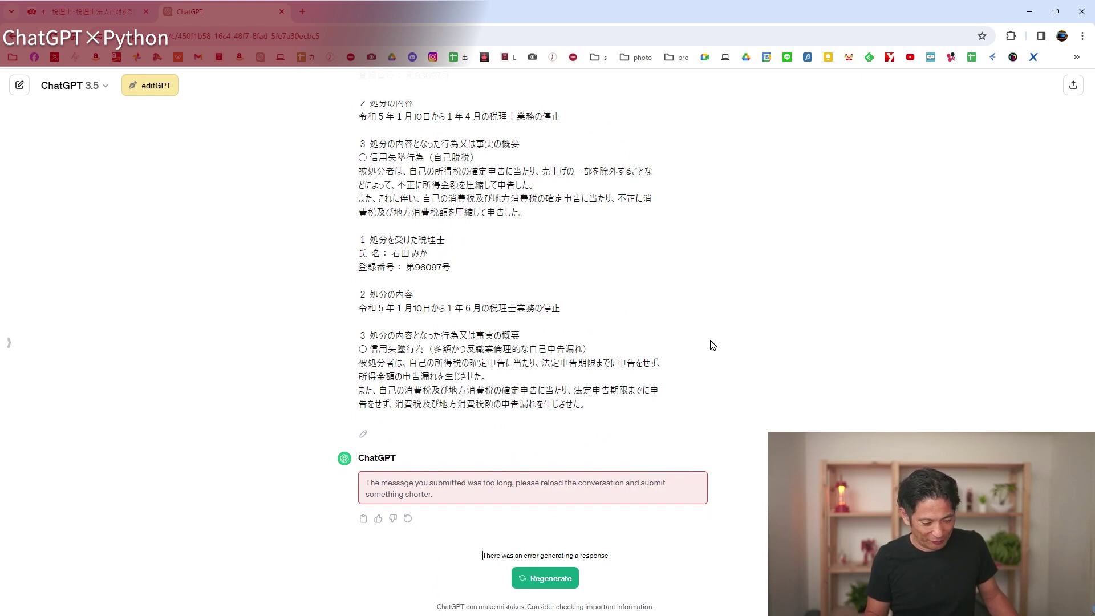
scroll(712, 344, "up", 1)
scroll(710, 343, "up", 4)
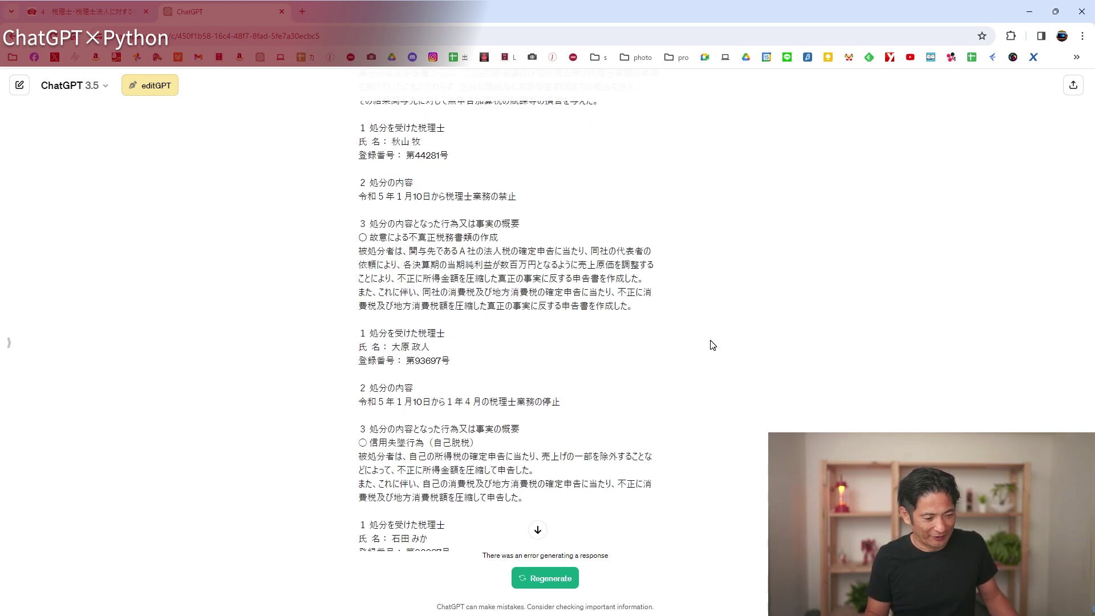
left_click(101, 92)
Start a new GPT-4 chat and attach combined_text.txt
left_click(99, 121)
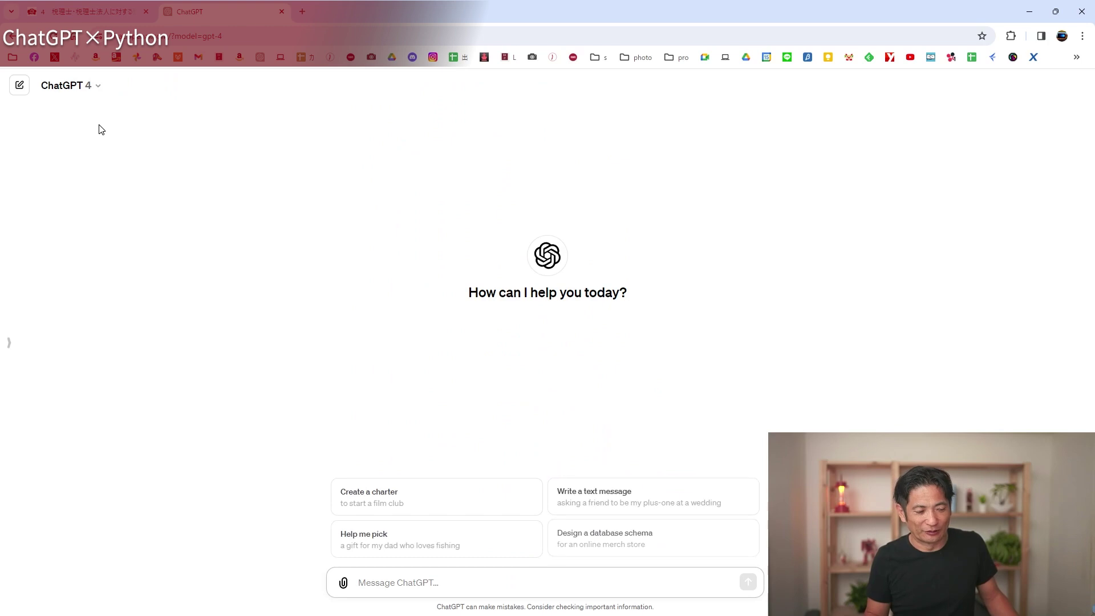
left_click(343, 582)
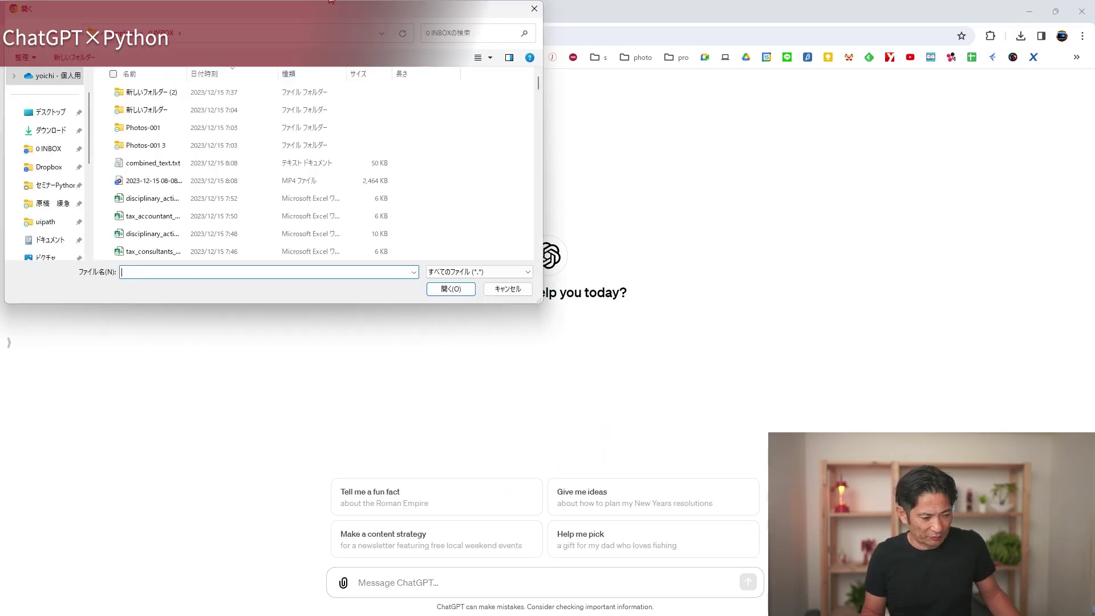
double_click(171, 162)
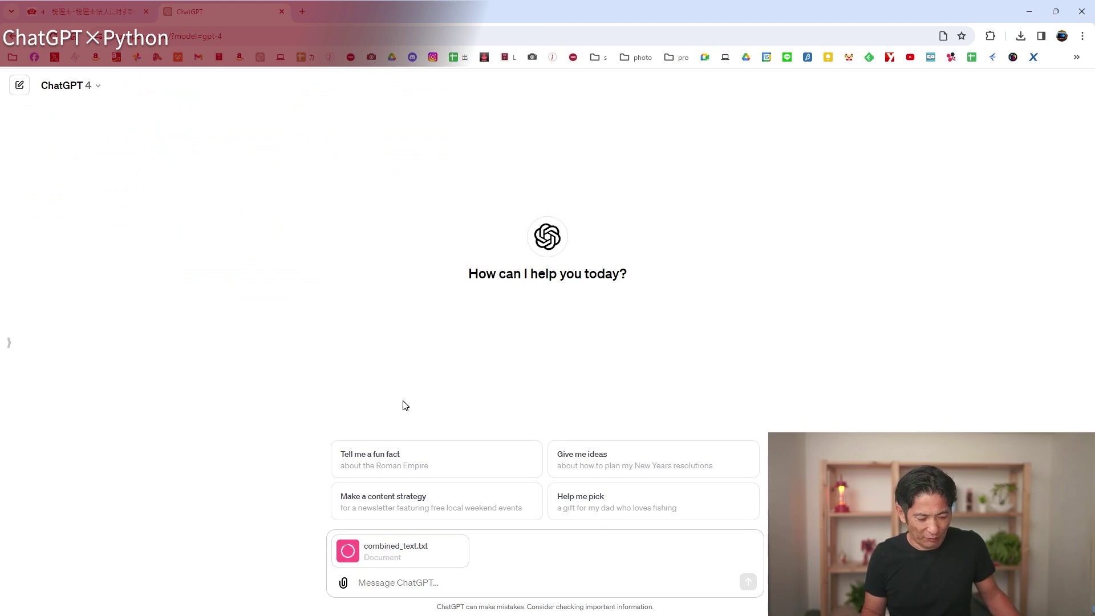
Send the request '表形式で整理してExcelファイルをダウンロード' to GPT-4
left_click(459, 580)
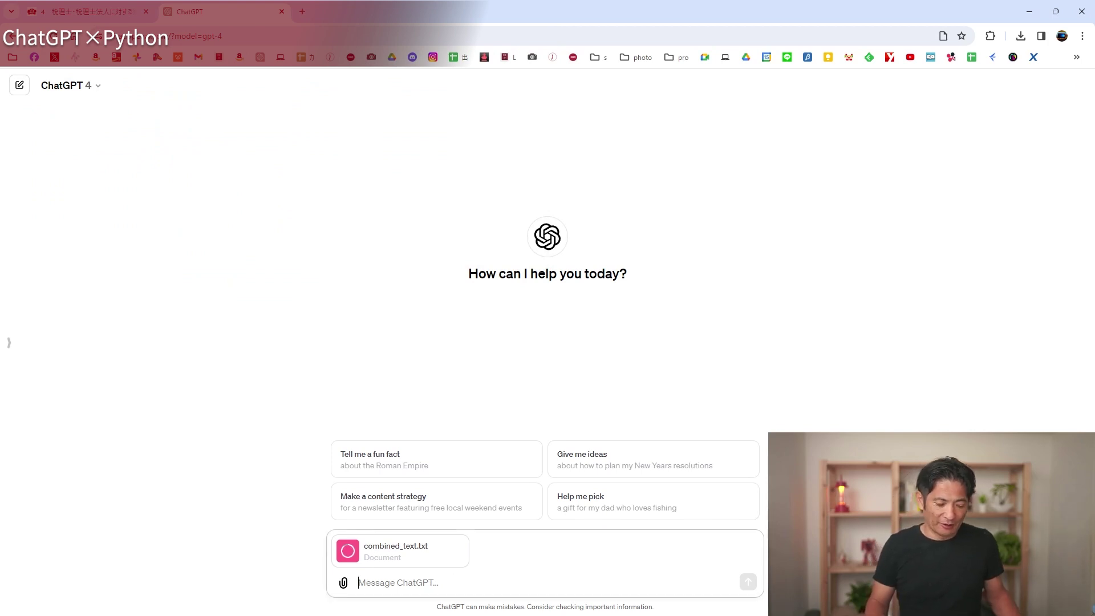
type("hello")
key("BackSpace")
key("BackSpace")
key("BackSpace")
key("BackSpace")
key("BackSpace")
key("Zenkaku_Hankaku")
type("hyoukeishiki")
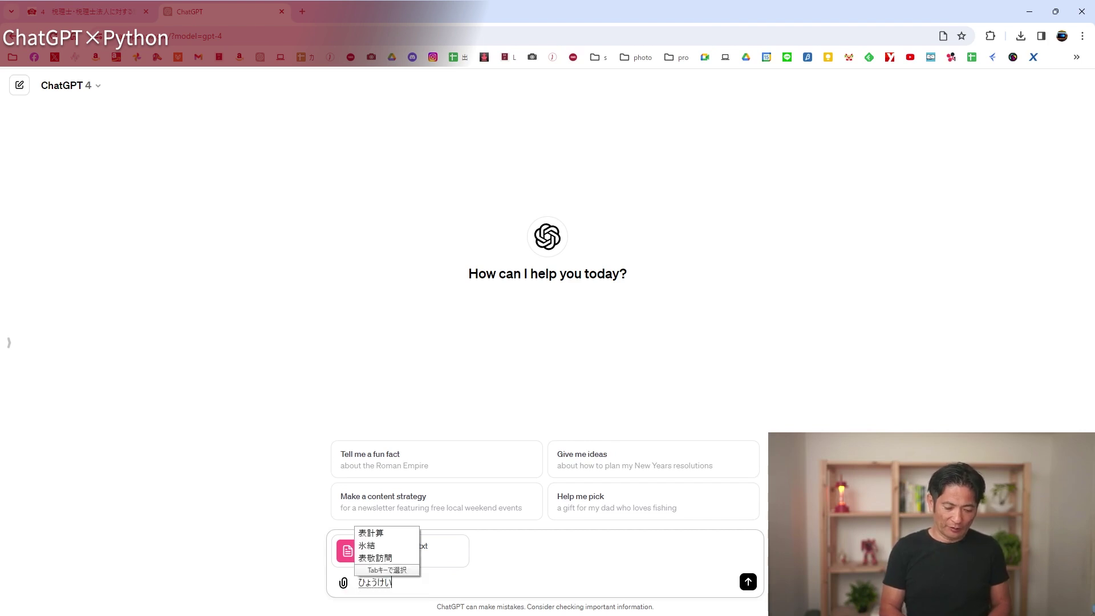
key("space")
type("形式で")
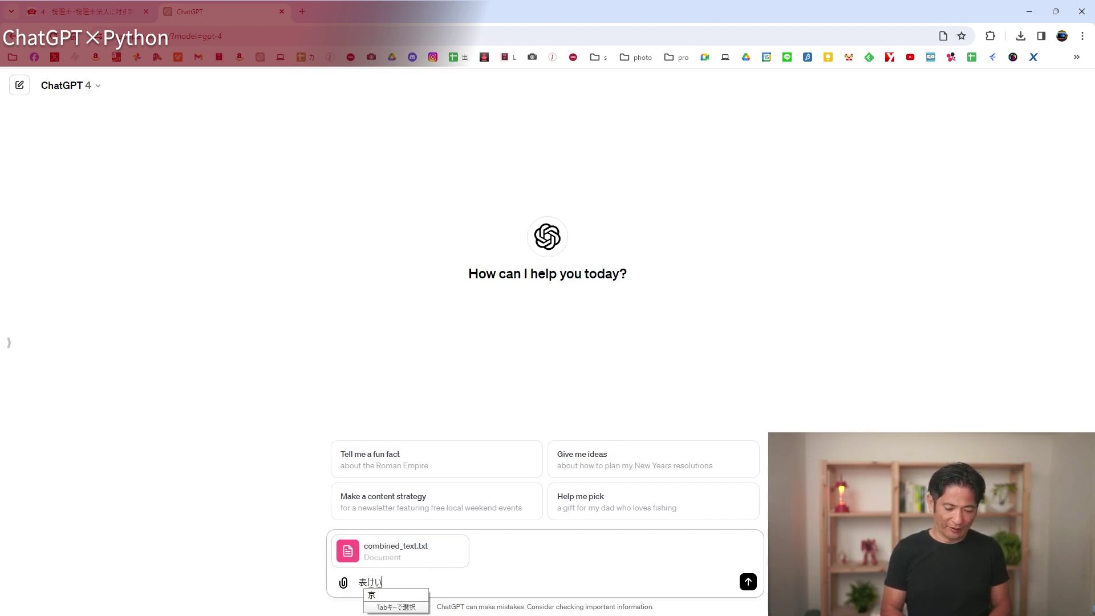
key("space")
key("Return")
type("整理してだ")
key("BackSpace")
key("BackSpace")
key("BackSpace")
type("Excelfairuwodaurn")
key("BackSpace")
key("BackSpace")
type("nn")
key("Tab")
key("Return")
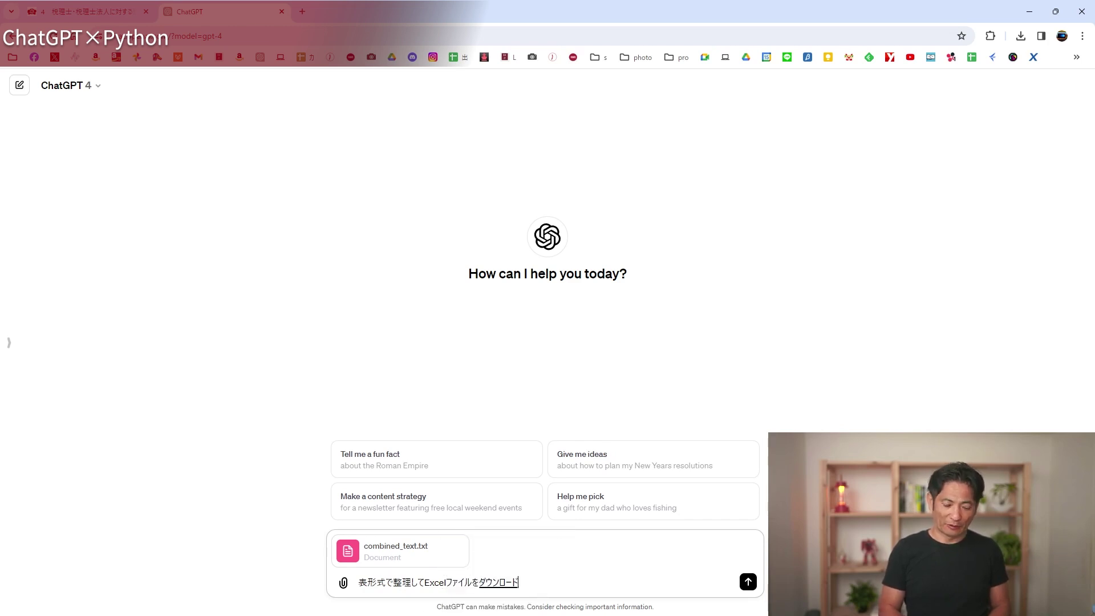
key("Return")
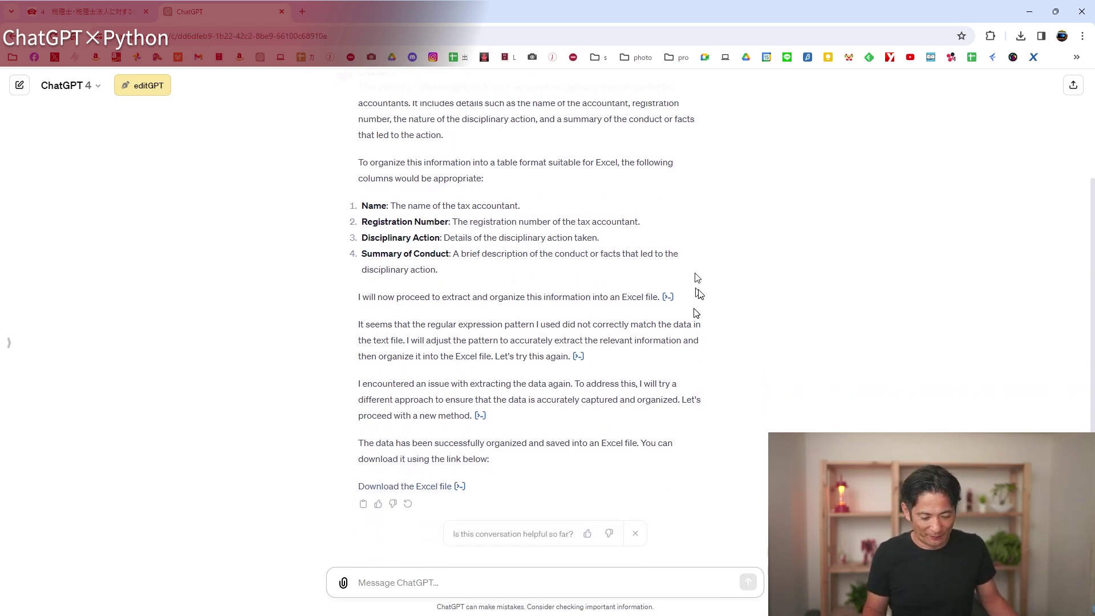
Download the Excel workbook GPT-4 generated from the disciplinary records and open it
left_click(428, 489)
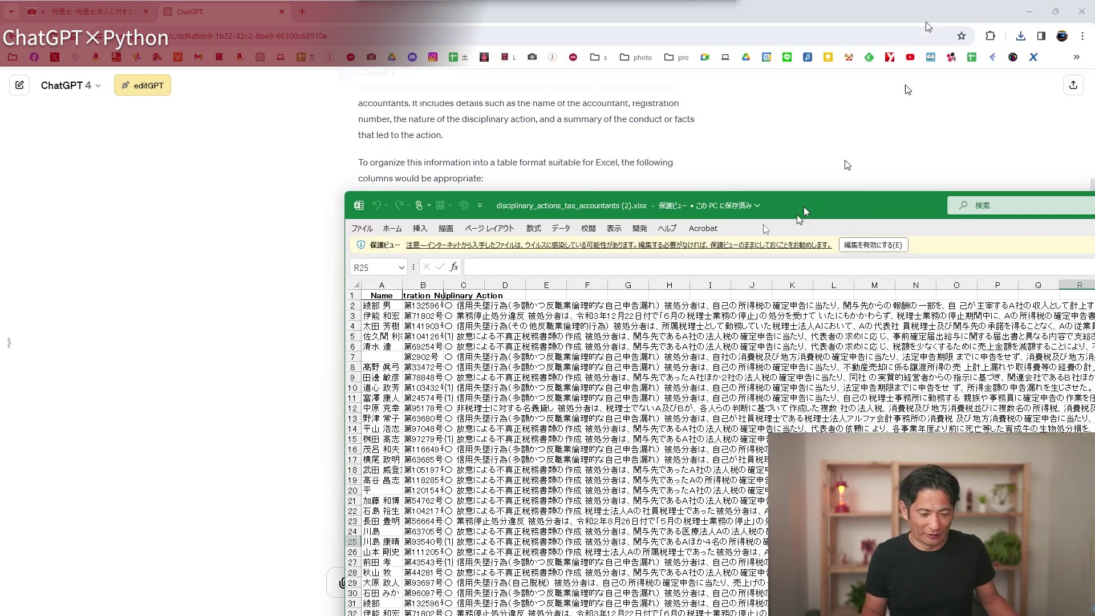
Maximize the downloaded workbook window in Excel and enable editing
mouse_move(804, 197)
left_mouse_down()
mouse_move(624, 180)
mouse_move(579, 146)
left_mouse_up()
double_click(579, 146)
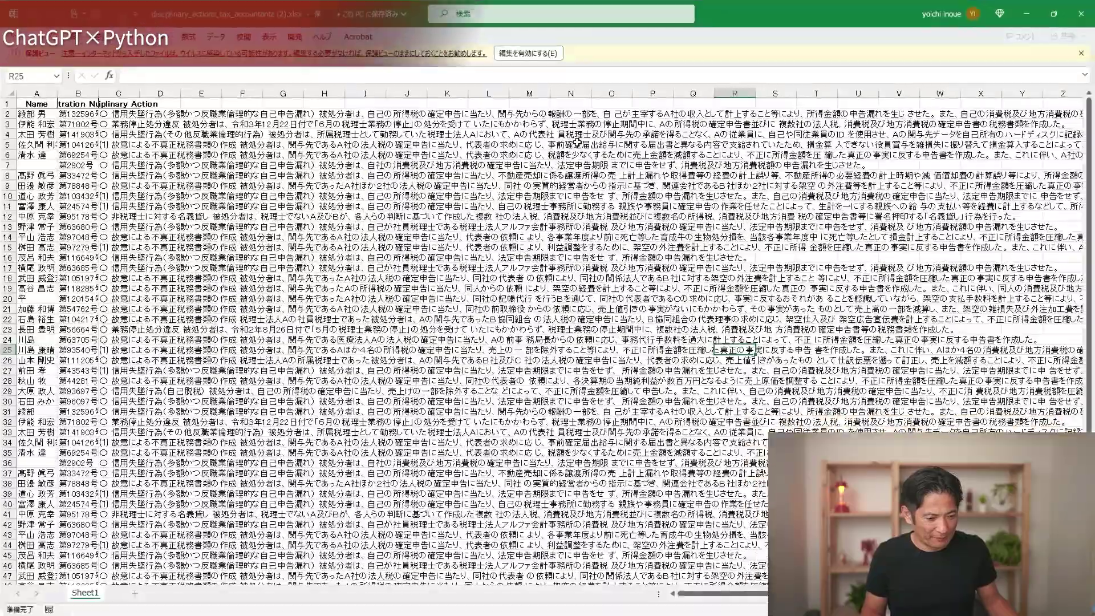
left_click(517, 55)
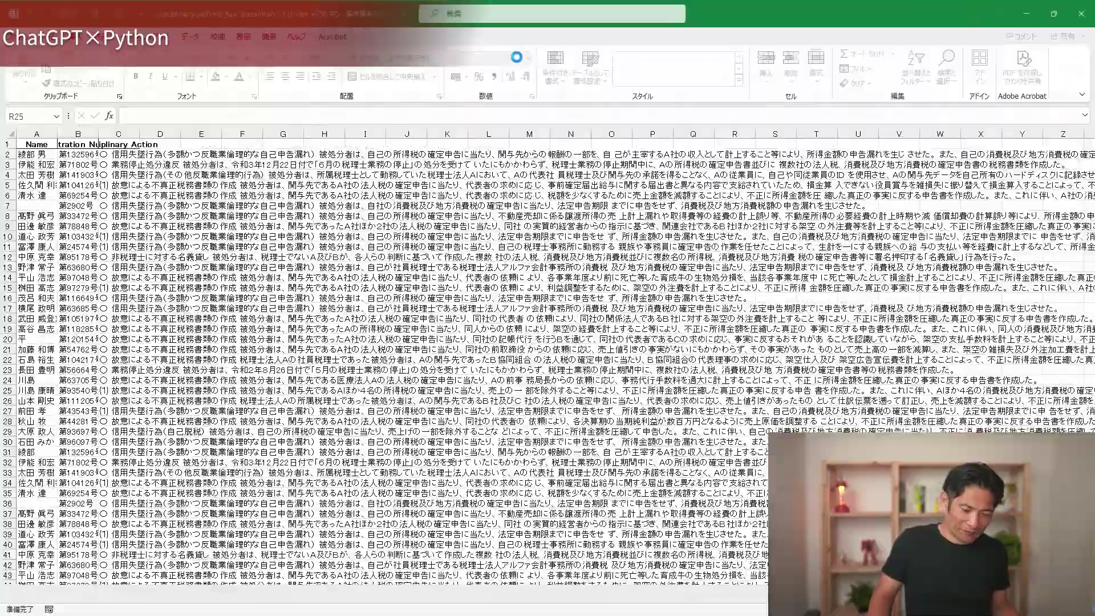
Wrap and widen the Disciplinary Action column C, autofit all row heights, and autofit columns A and B
left_click(118, 133)
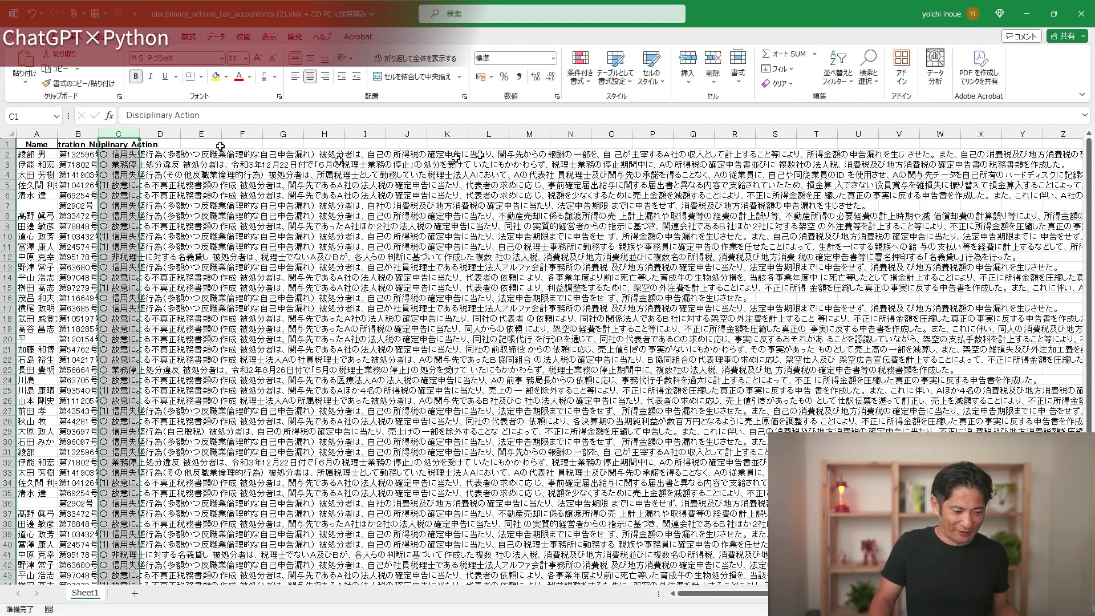
left_click(415, 58)
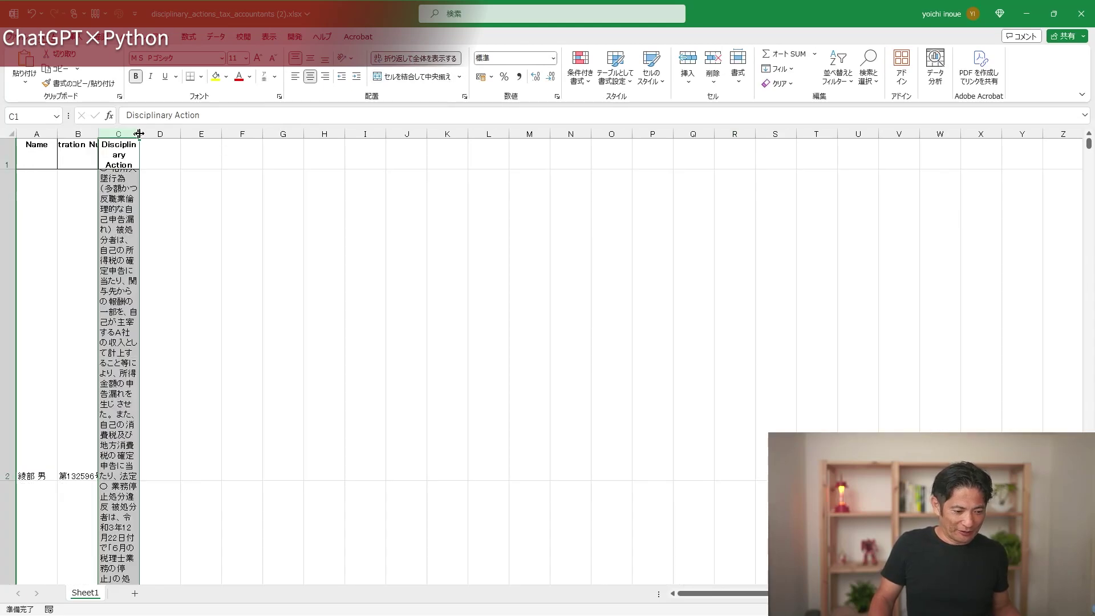
left_click_drag(139, 134, 465, 133)
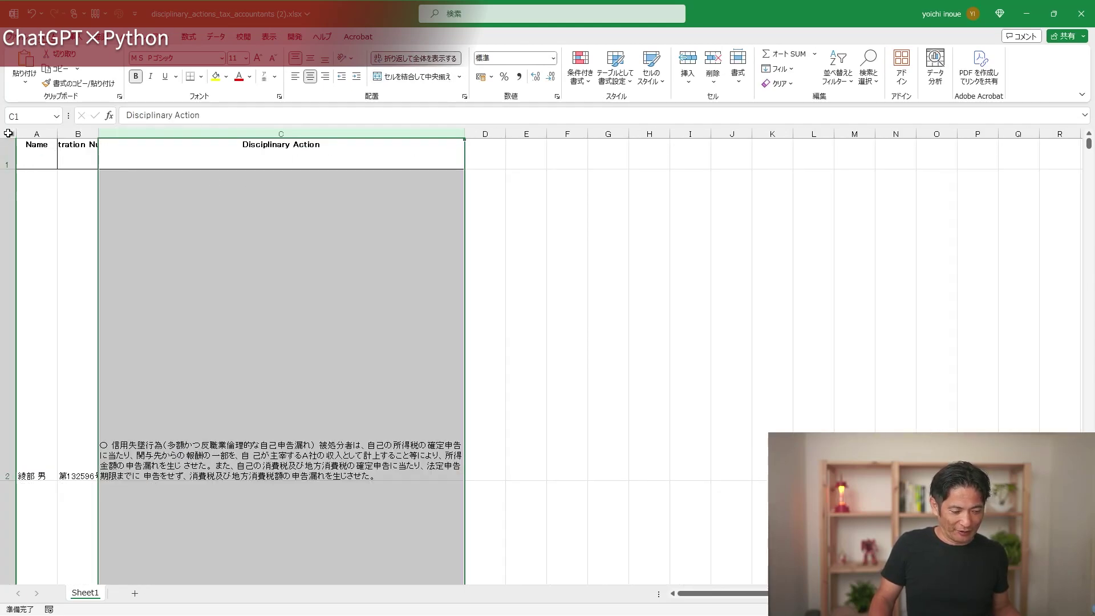
left_click(9, 133)
double_click(3, 168)
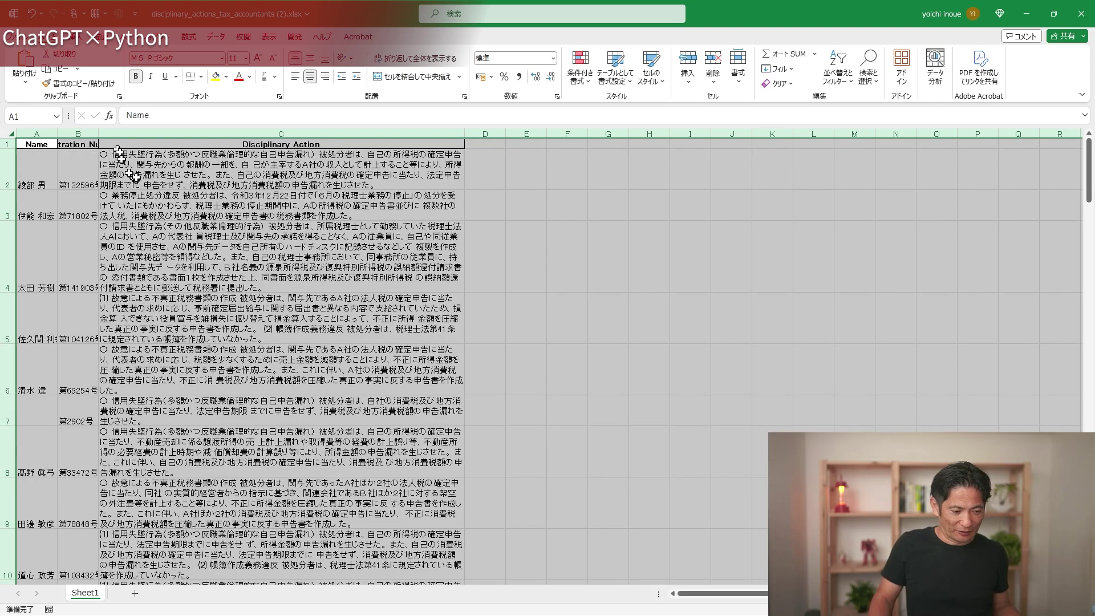
left_click(134, 171)
left_click_drag(465, 133, 571, 134)
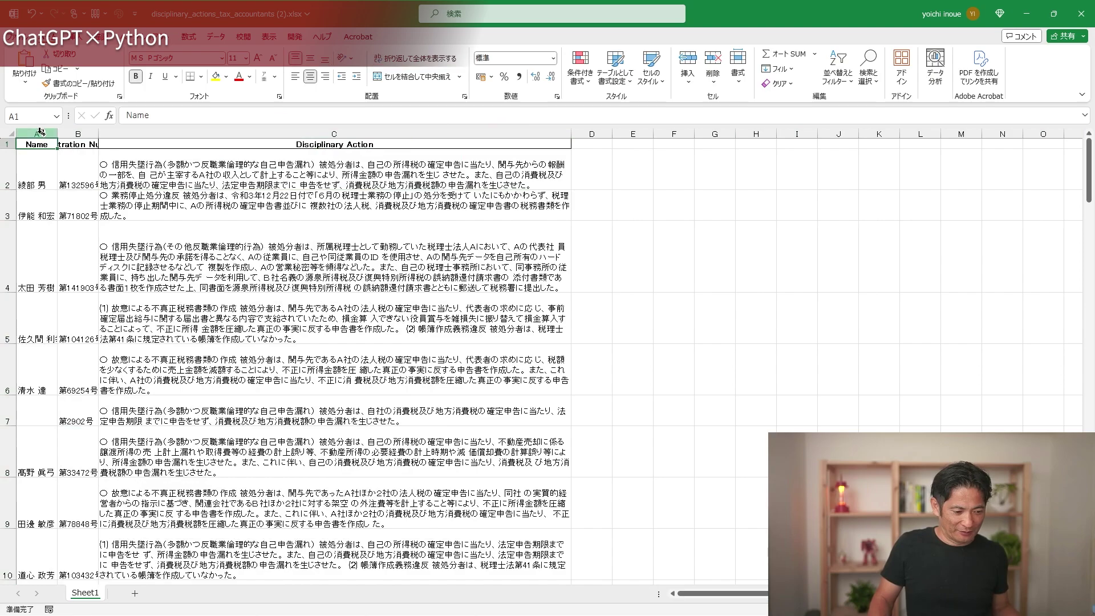
left_click_drag(37, 134, 78, 134)
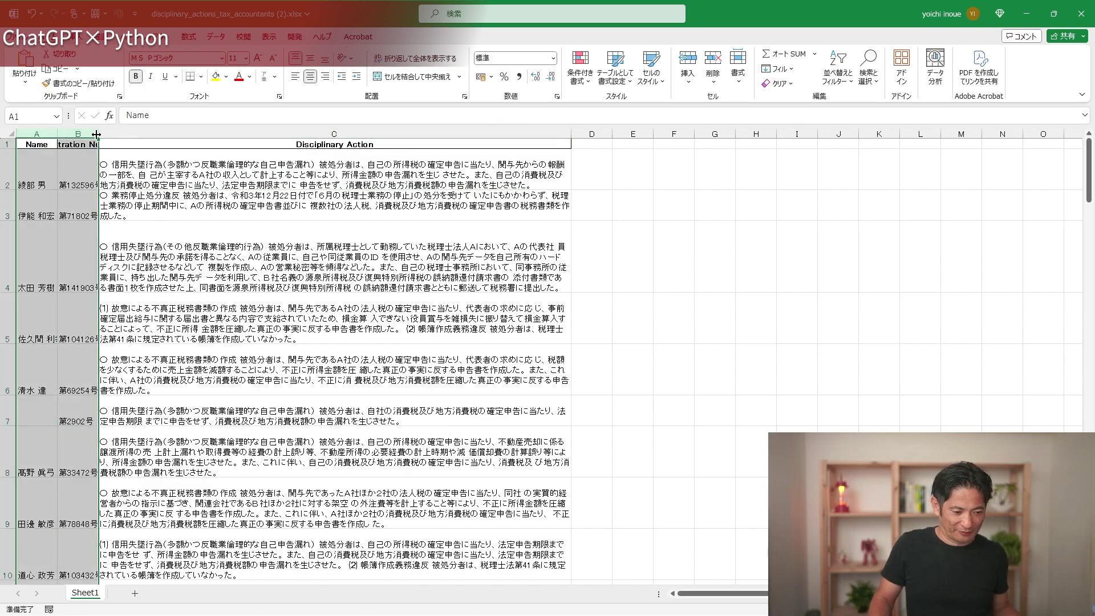
double_click(96, 134)
Scroll down through the formatted disciplinary records and back up to the top
left_click(385, 171)
scroll(387, 316, "down", 2)
scroll(387, 315, "down", 2)
scroll(387, 316, "down", 3)
scroll(387, 316, "down", 2)
scroll(387, 315, "down", 2)
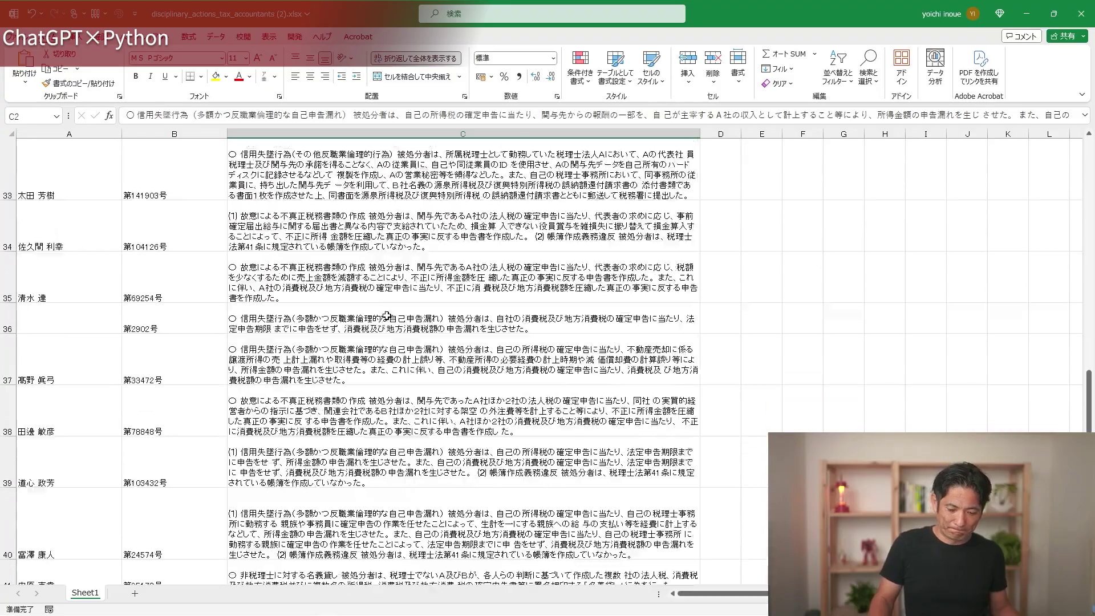
scroll(387, 316, "down", 1)
scroll(327, 337, "down", 1)
scroll(326, 336, "down", 1)
scroll(327, 336, "down", 1)
scroll(327, 336, "down", 1)
scroll(327, 336, "down", 1)
scroll(327, 337, "down", 2)
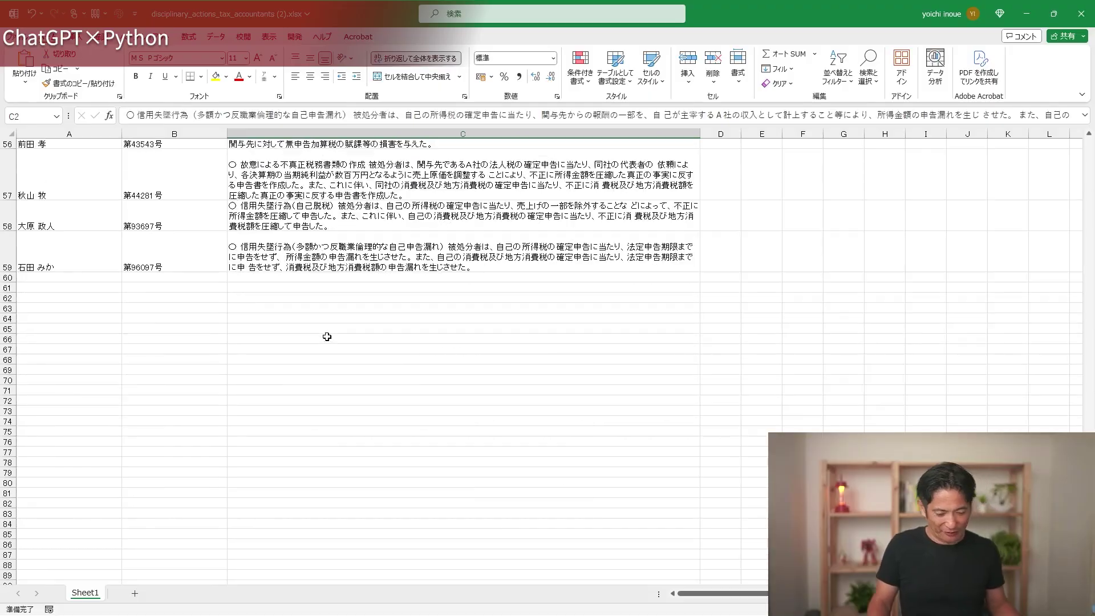
scroll(327, 337, "up", 2)
scroll(327, 337, "up", 1)
scroll(326, 337, "up", 2)
scroll(327, 336, "up", 1)
scroll(327, 337, "up", 2)
scroll(327, 336, "up", 2)
scroll(327, 337, "up", 2)
scroll(327, 336, "up", 2)
scroll(327, 336, "up", 2)
scroll(327, 337, "up", 1)
scroll(327, 336, "up", 1)
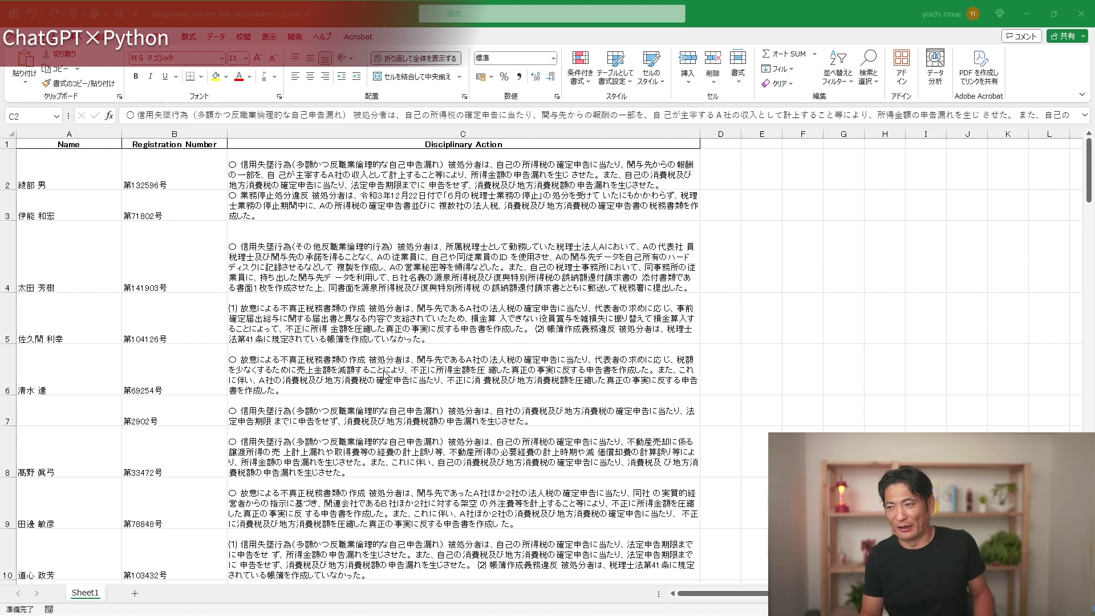
Compare the workbook against the ChatGPT conversation, then scroll down through the records to row 39
key("alt+Tab")
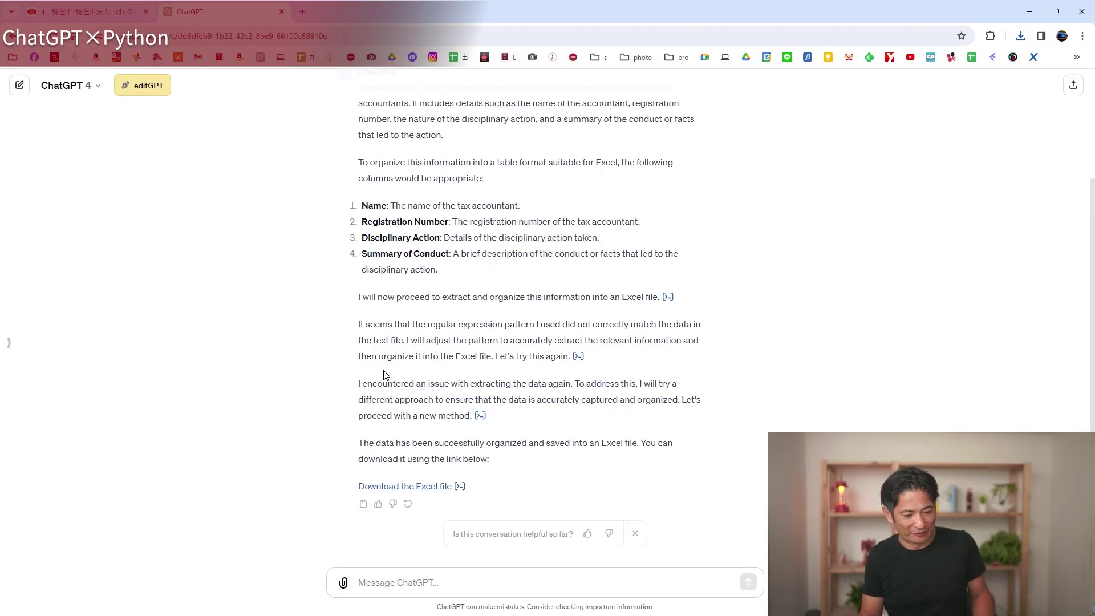
key("alt+Tab")
scroll(492, 311, "down", 3)
scroll(492, 311, "down", 2)
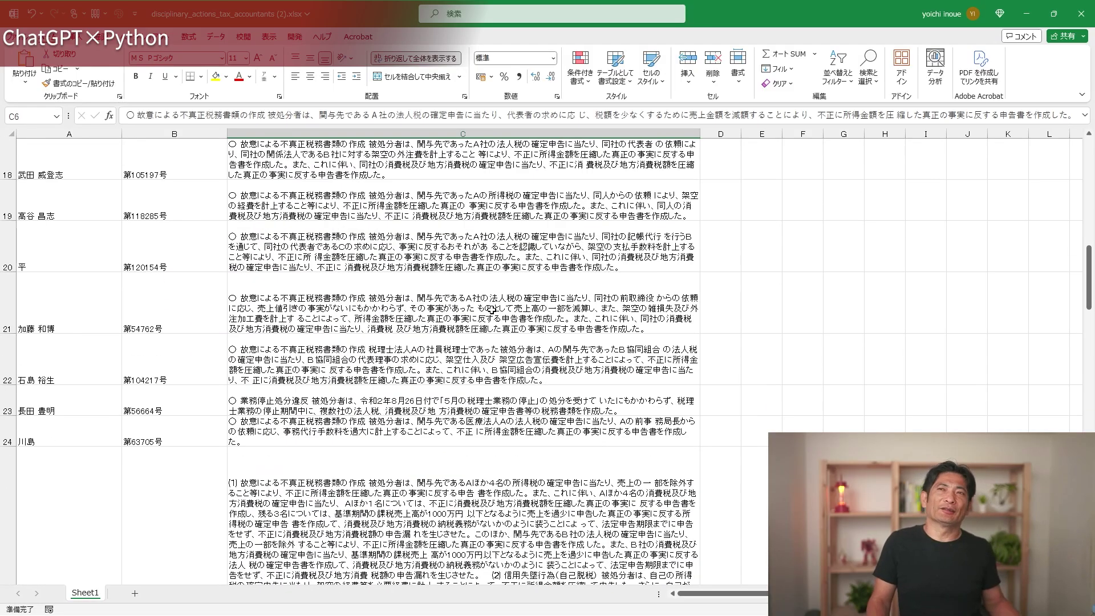
scroll(492, 311, "down", 2)
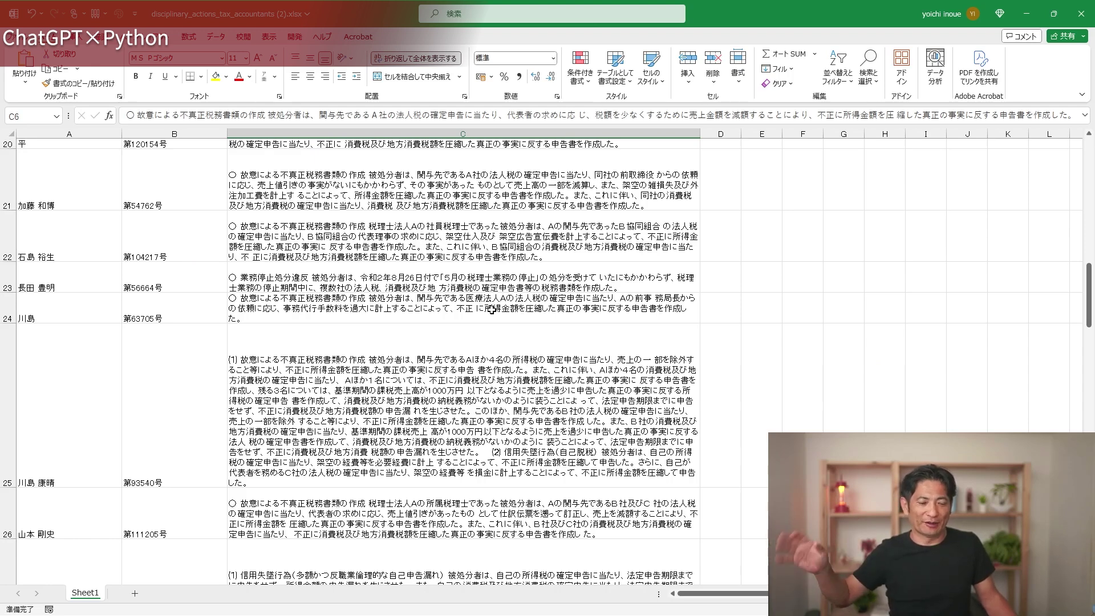
scroll(492, 310, "down", 3)
scroll(492, 309, "down", 2)
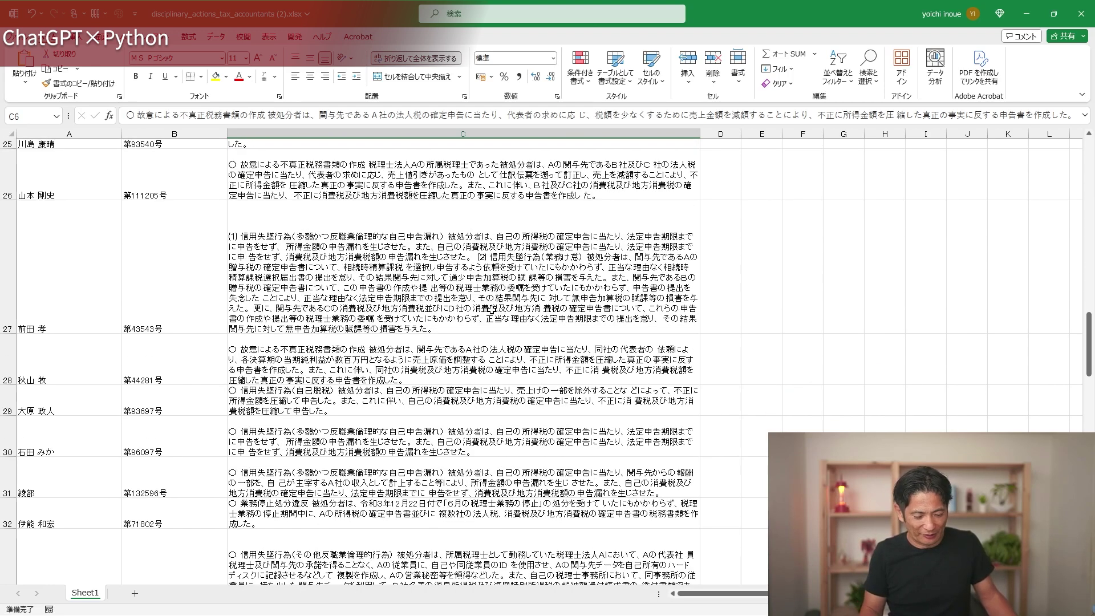
scroll(492, 310, "down", 3)
scroll(491, 310, "down", 3)
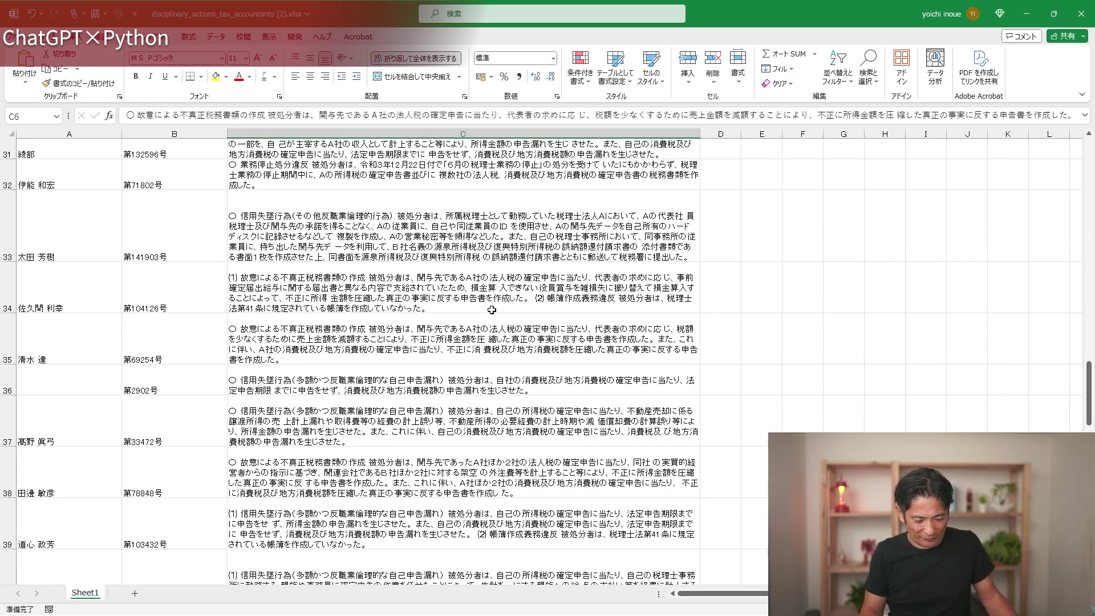